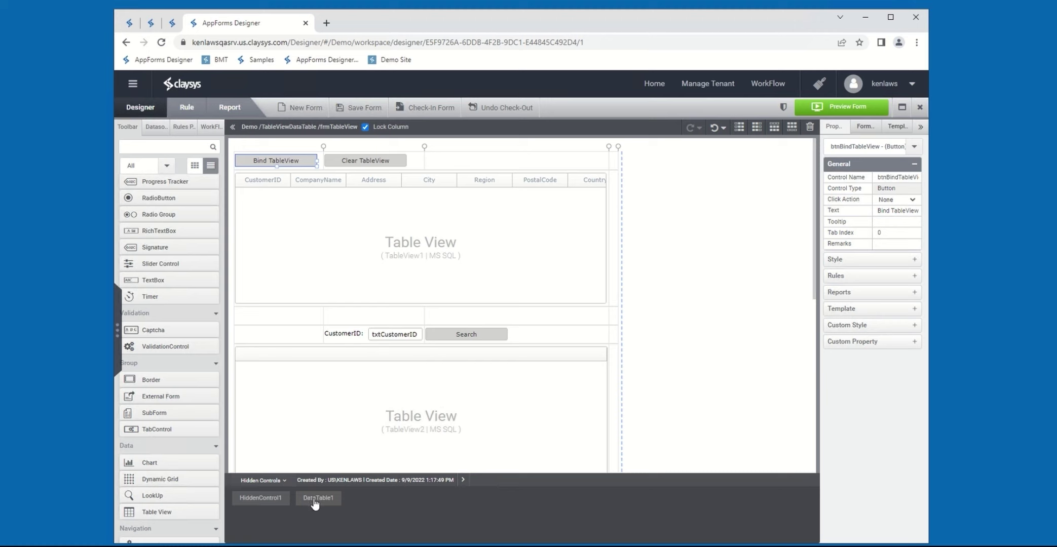
Select the hidden DataTable1 control and set its data source type to MS SQL.
left_click(314, 498)
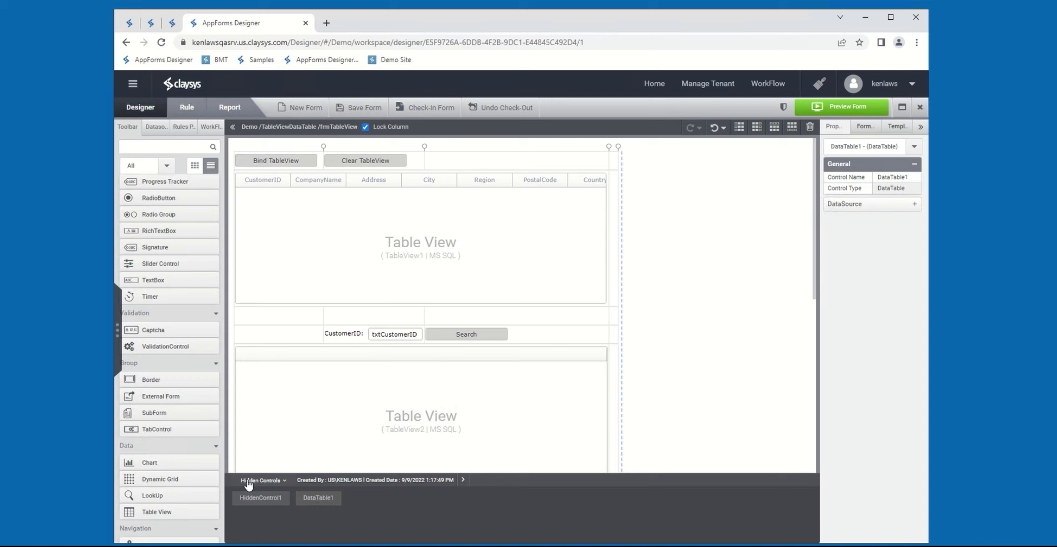
left_click(286, 484)
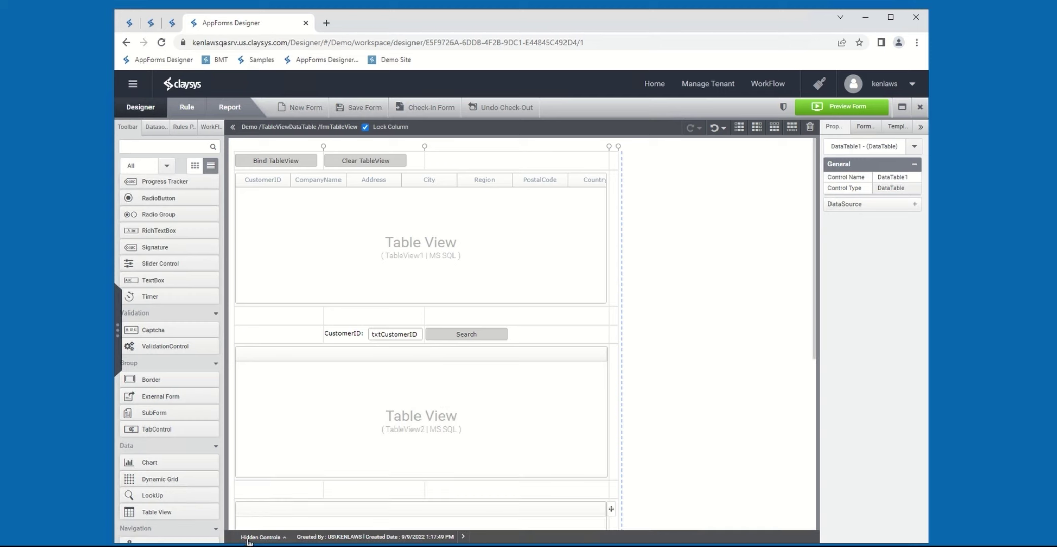
left_click(286, 541)
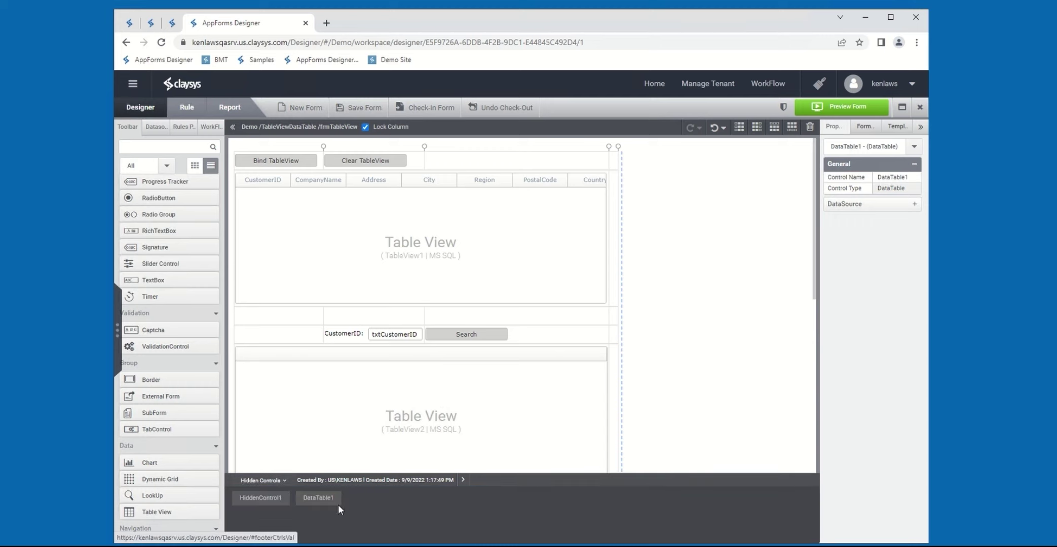
left_click(322, 499)
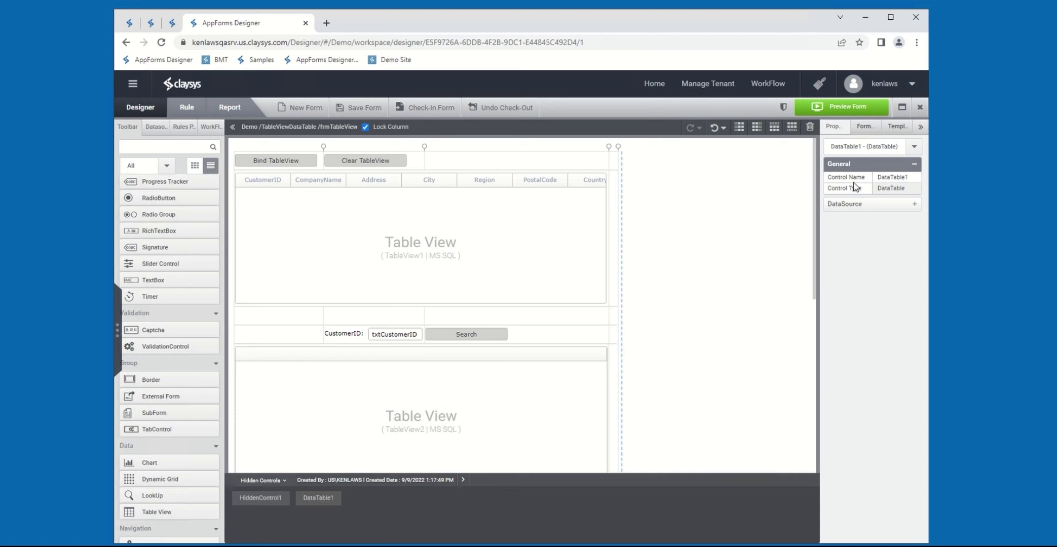
left_click(915, 205)
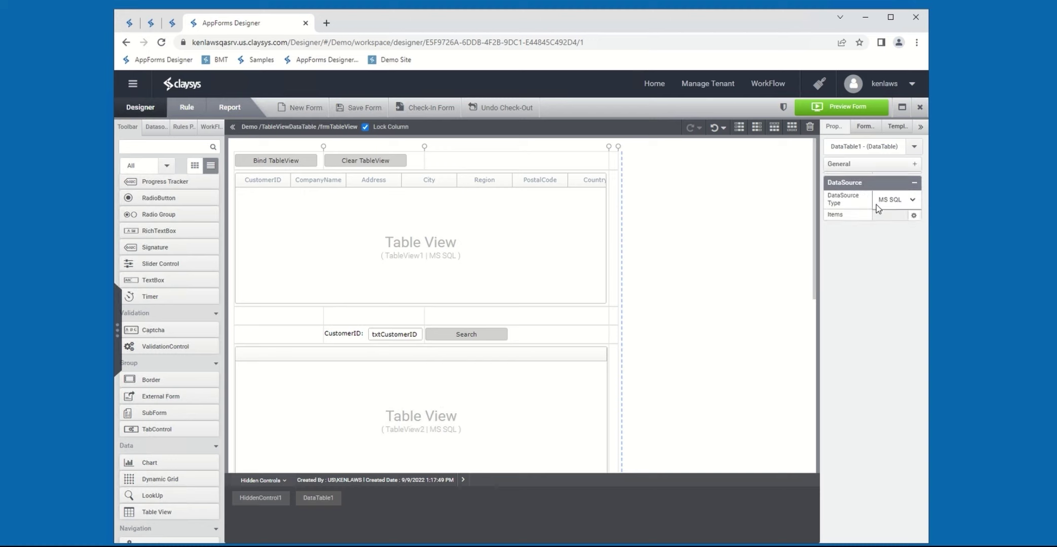
left_click(914, 199)
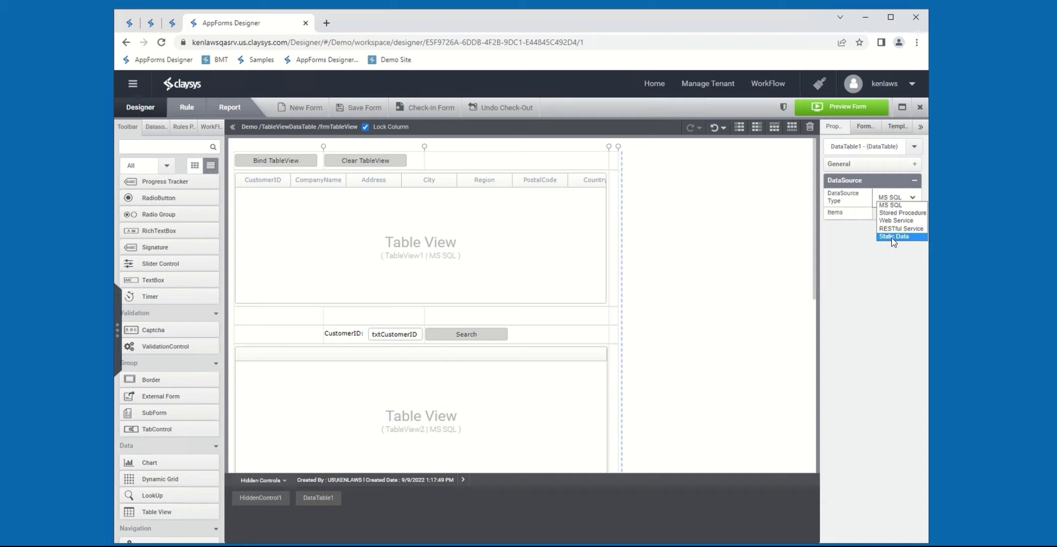
left_click(889, 205)
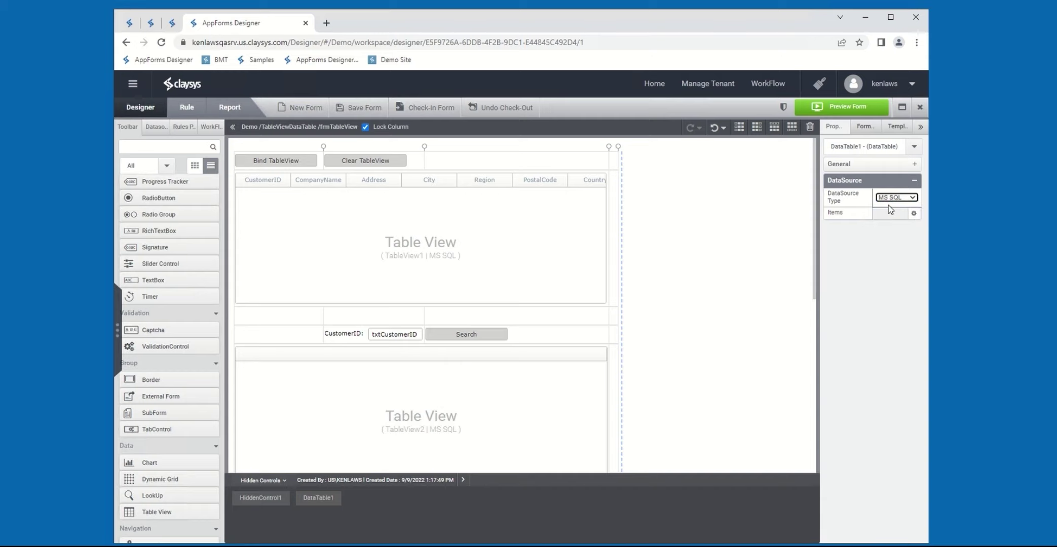
Configure DataTable1's items from the Northwind data source, using the CategoryID, CategoryName and Description columns of dbo.Categories.
left_click(915, 215)
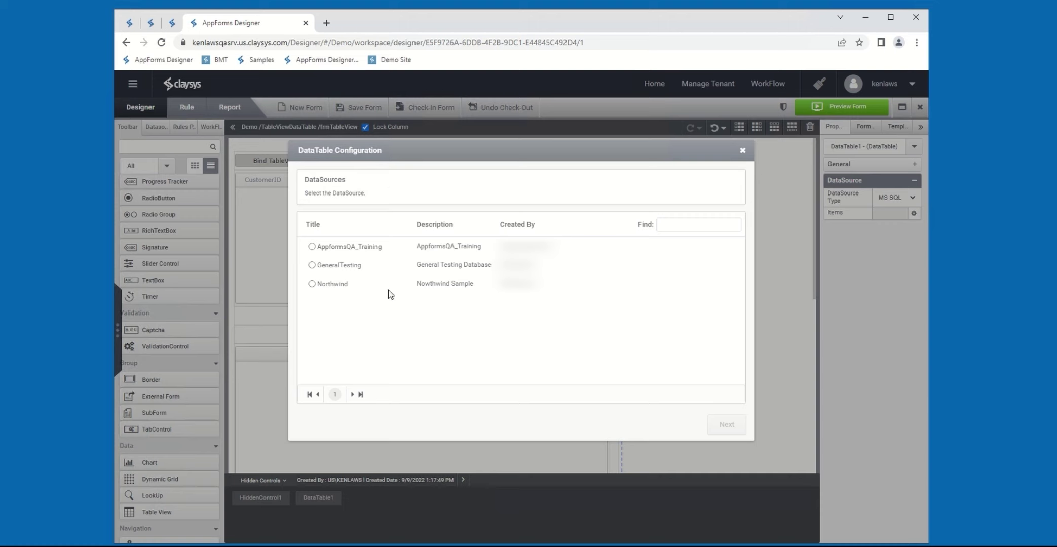
left_click(311, 284)
left_click(735, 431)
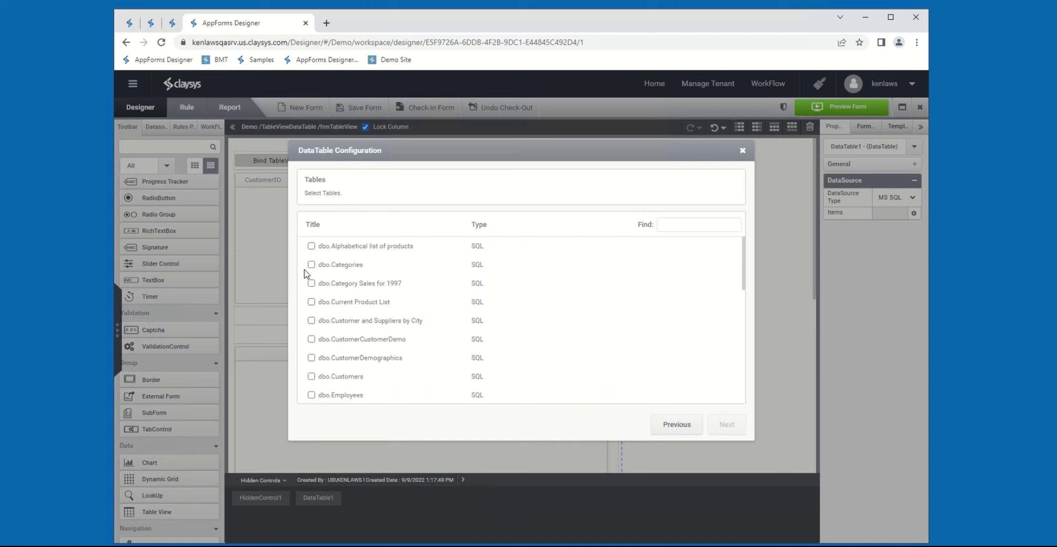
left_click(311, 264)
left_click(727, 426)
left_click(311, 246)
left_click(311, 264)
left_click(311, 285)
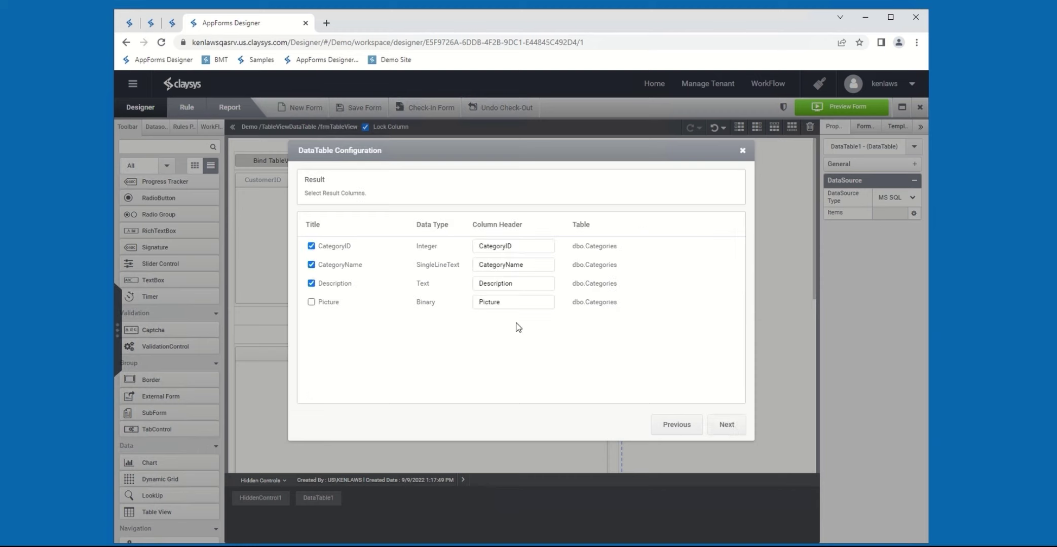
Accept the default criteria, relation, result column and trigger settings, and finish the DataTable1 configuration.
left_click(727, 426)
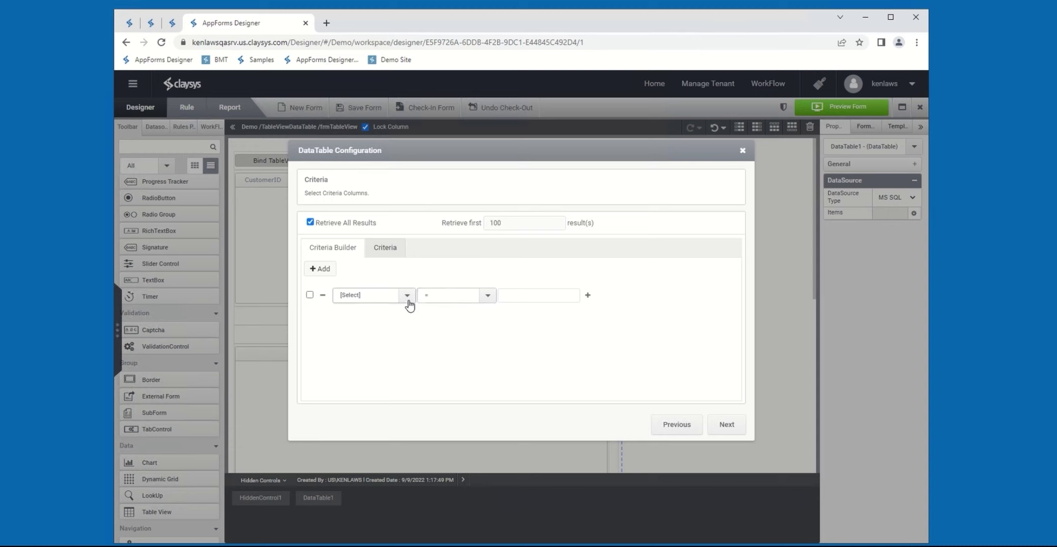
left_click(736, 430)
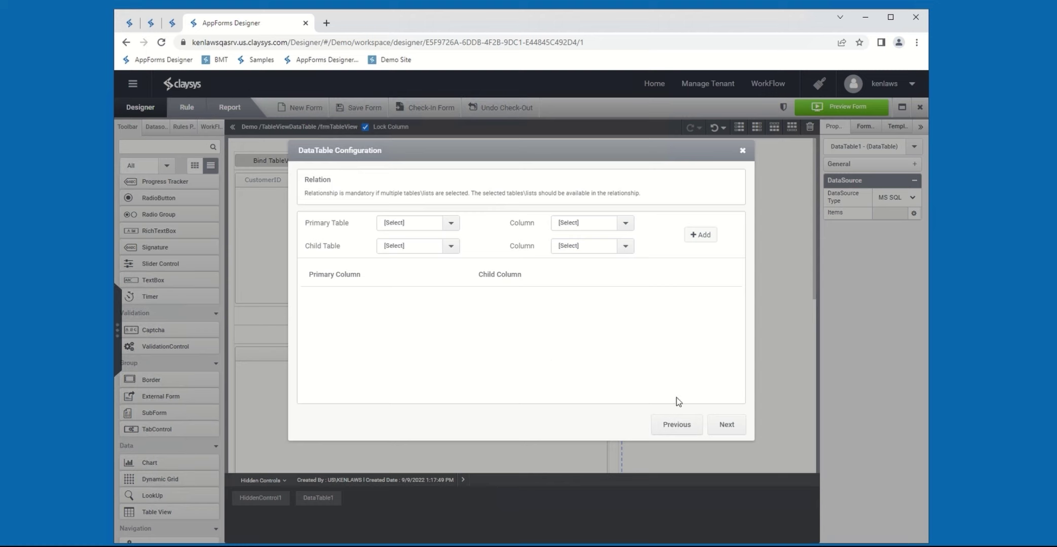
left_click(728, 426)
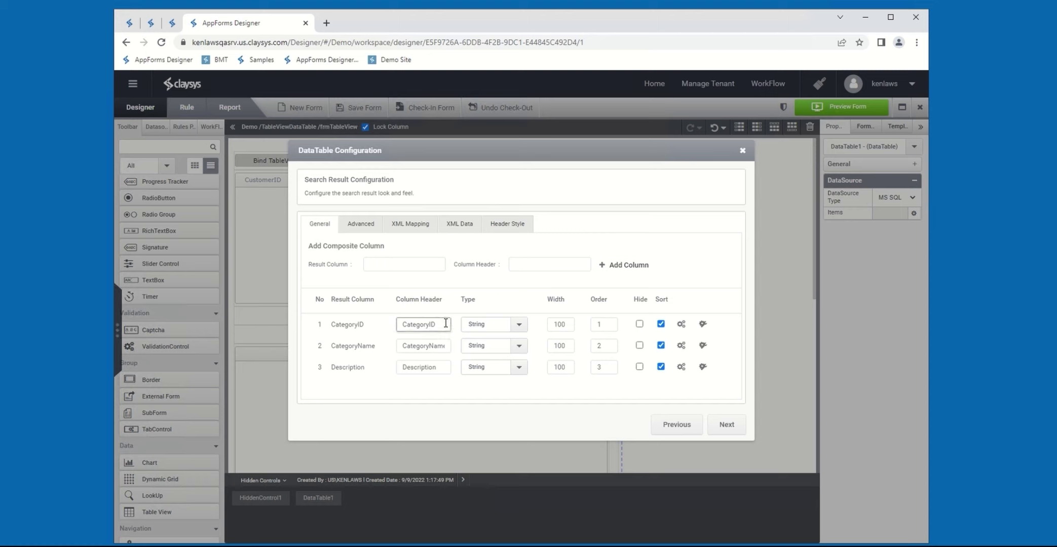
left_click_drag(449, 324, 399, 324)
left_click_drag(444, 347, 400, 348)
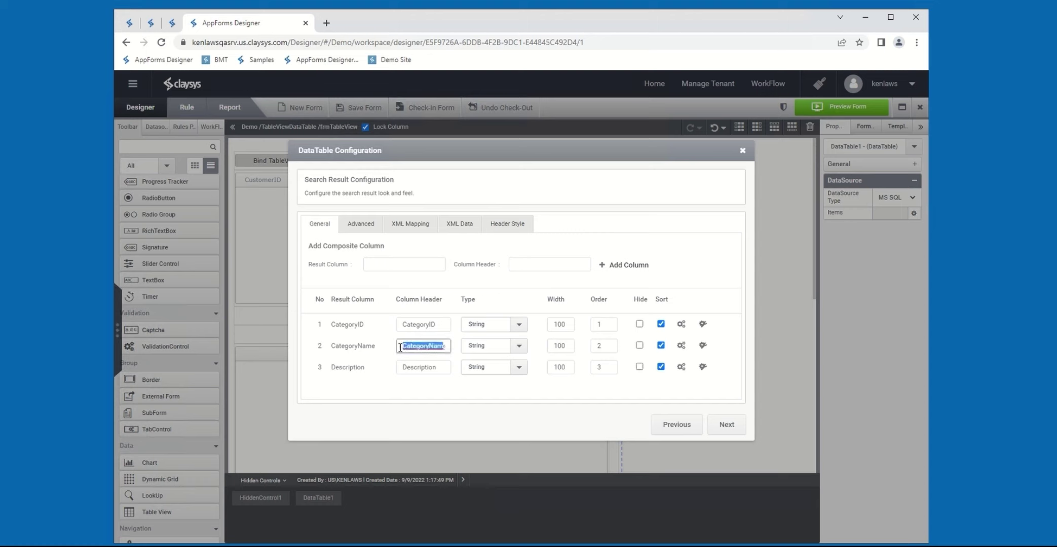
left_click(526, 329)
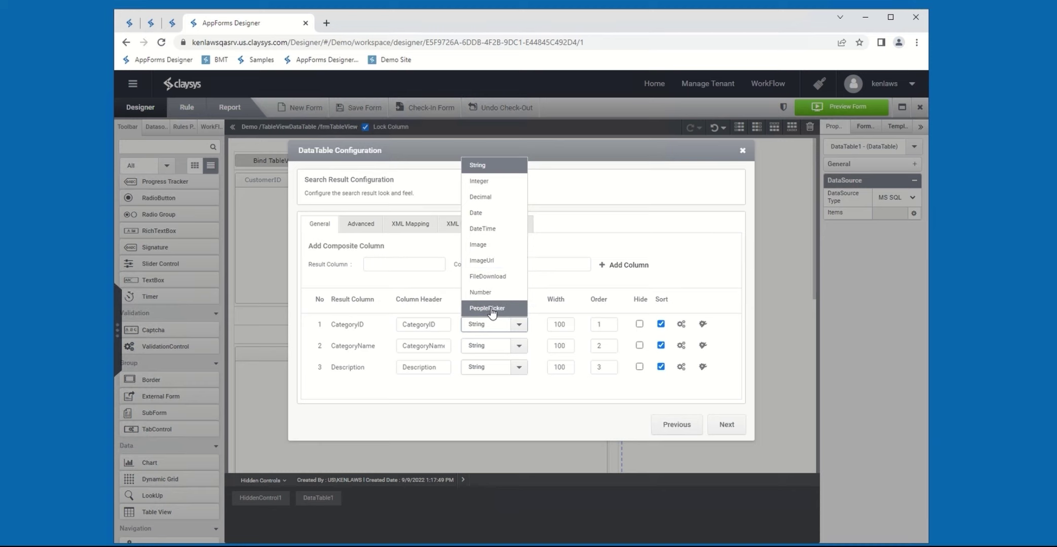
left_click(546, 320)
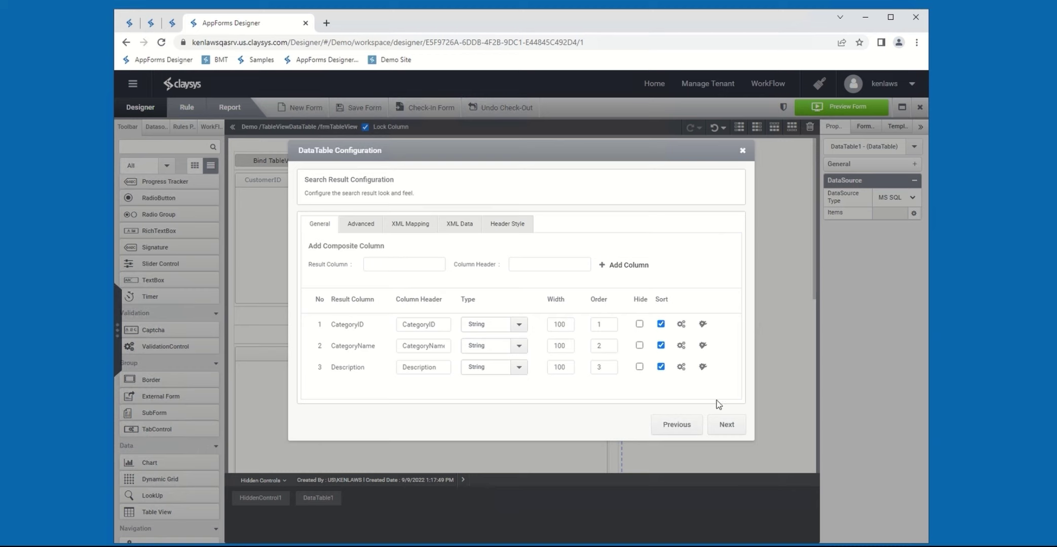
left_click(734, 427)
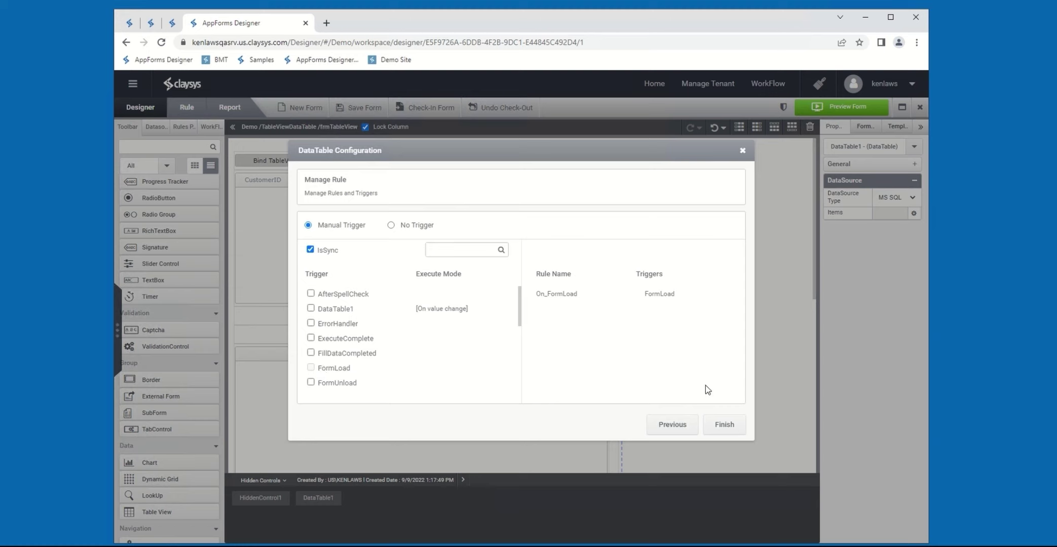
left_click(730, 427)
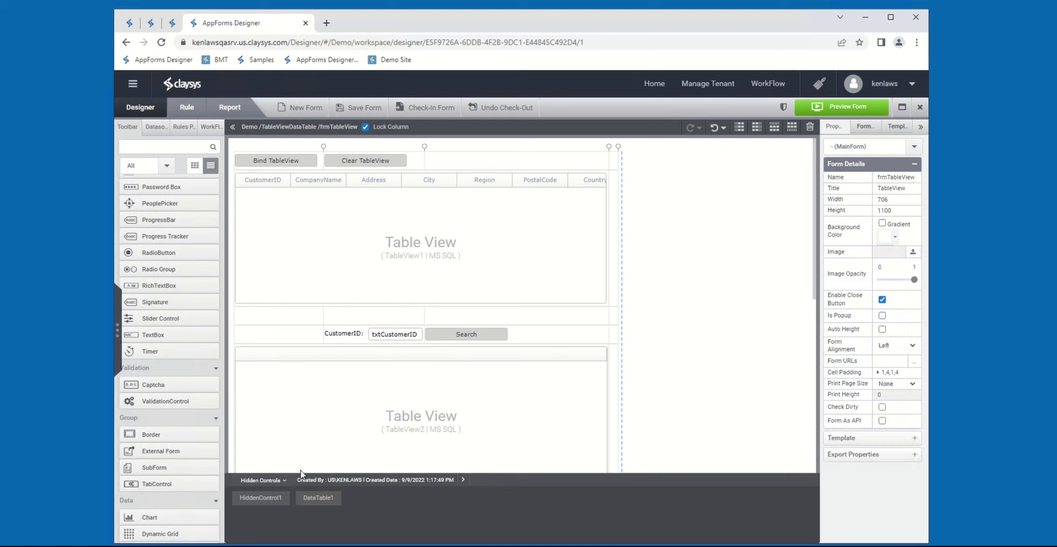
Add a button beside Clear TableView on the form and create a rule for it.
scroll(212, 219, "up", 5)
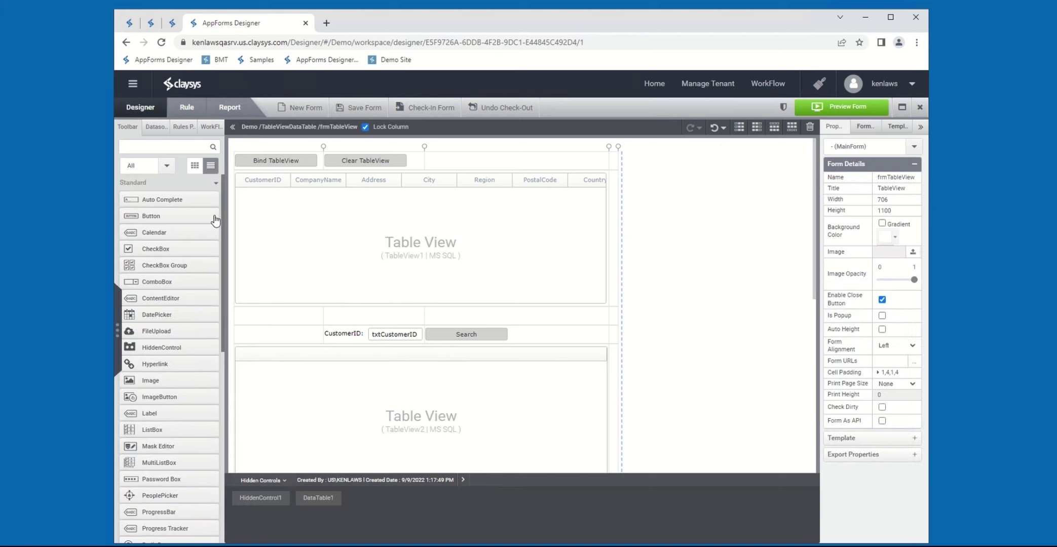
left_click_drag(175, 218, 467, 164)
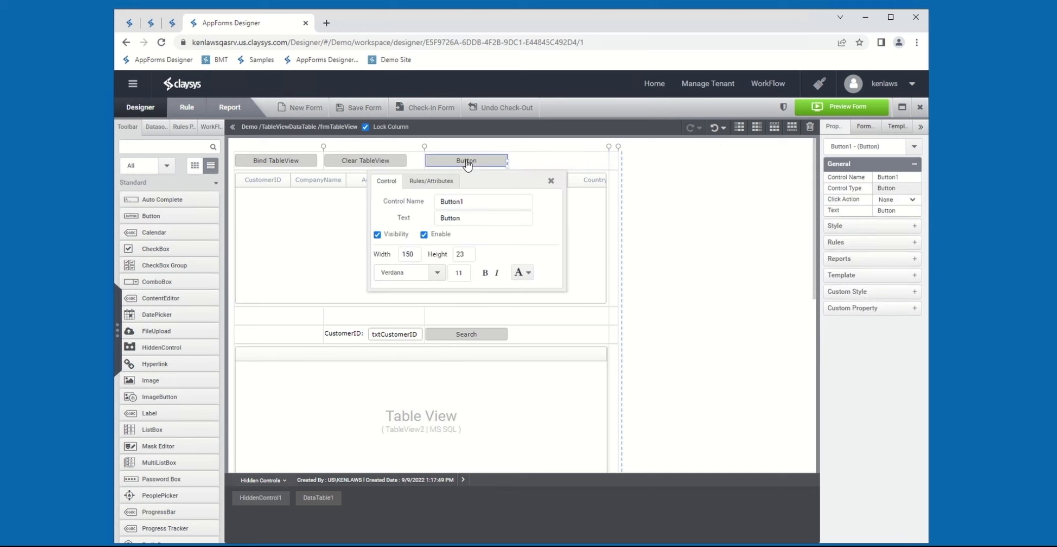
left_click(457, 165)
left_click(423, 184)
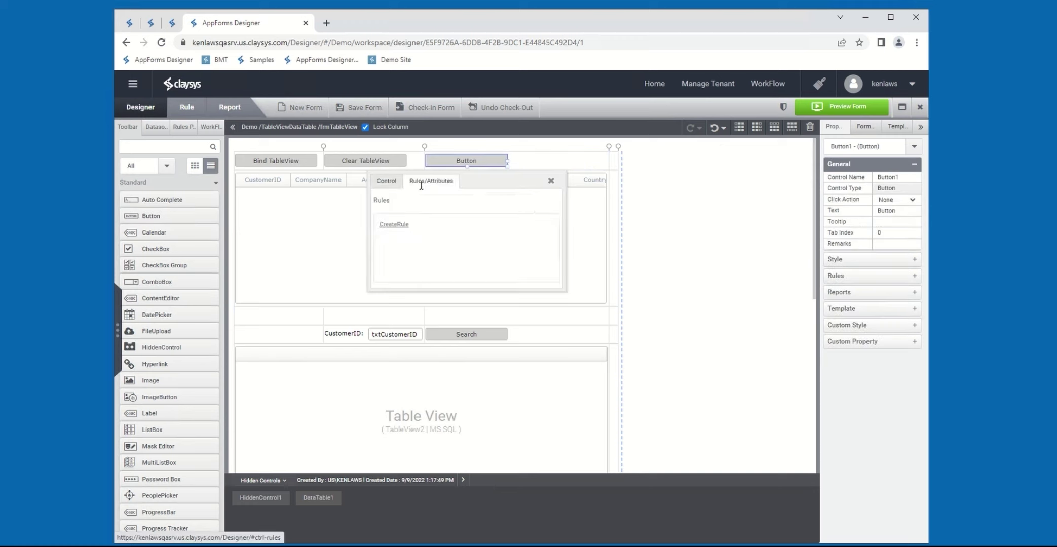
left_click(395, 229)
Add the expression ShowDataTable(DataTable1) to the new button's rule.
right_click(354, 169)
left_click(393, 186)
type("Sho")
key("Down")
key("Down")
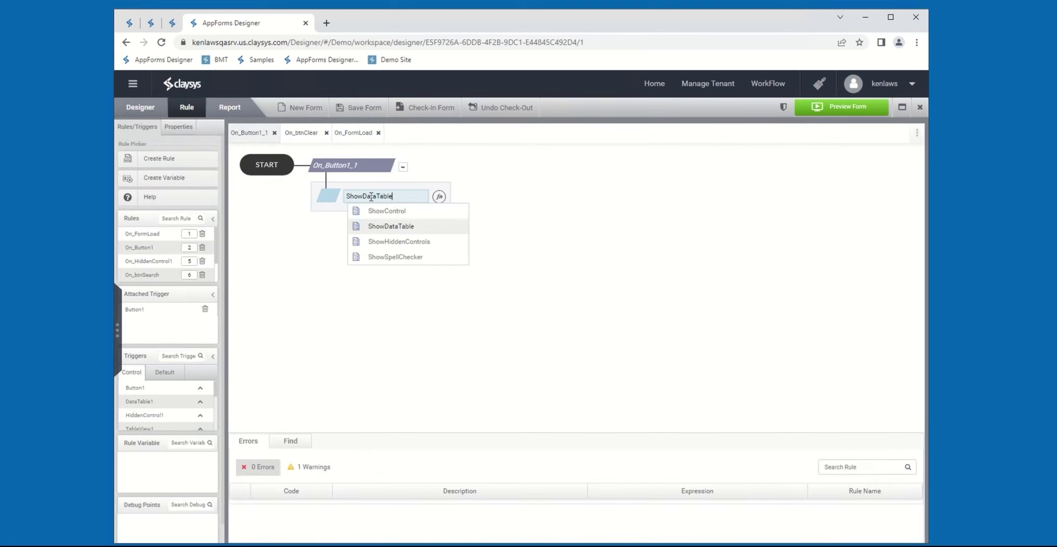
type("(Da")
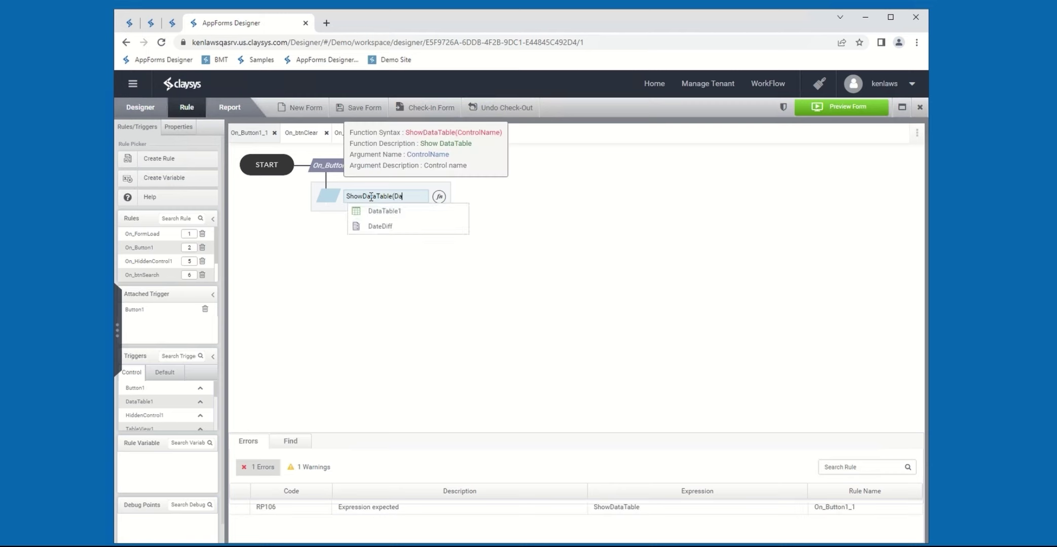
type("t")
key("Down")
type(")")
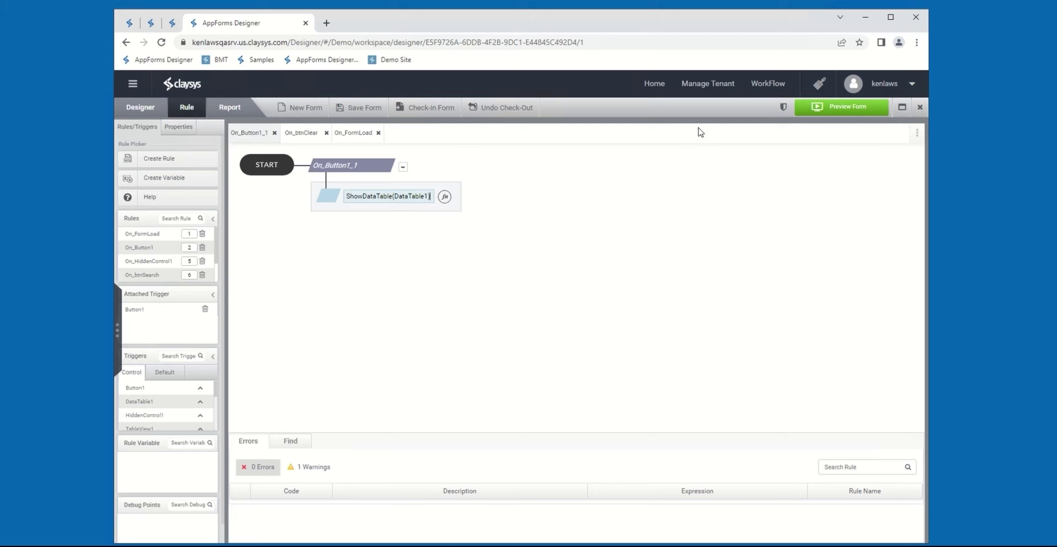
Preview the form, run the new button to examine DataTable1's data, and close the data window and preview.
left_click(836, 112)
left_click(817, 109)
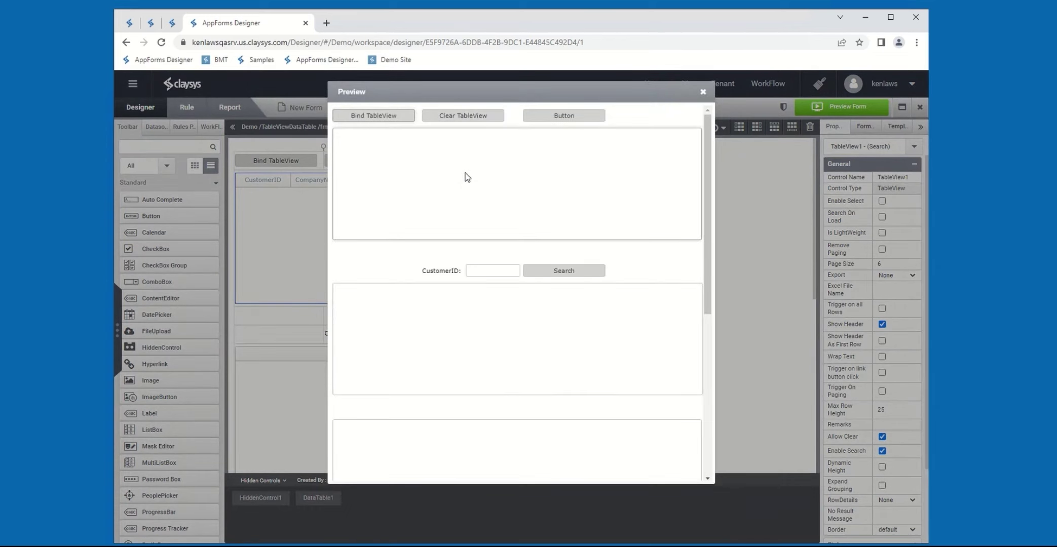
left_click(570, 119)
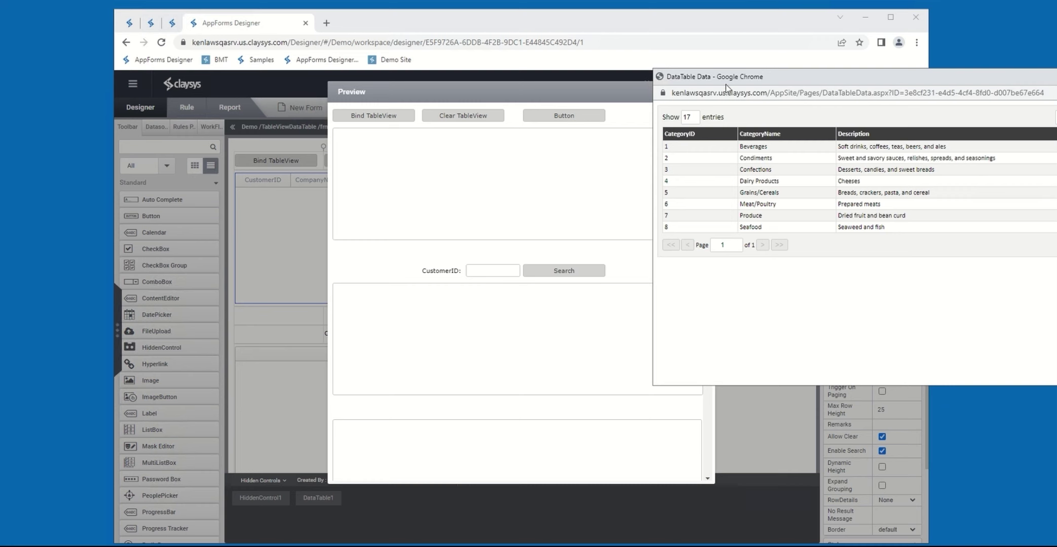
left_click_drag(727, 88, 370, 86)
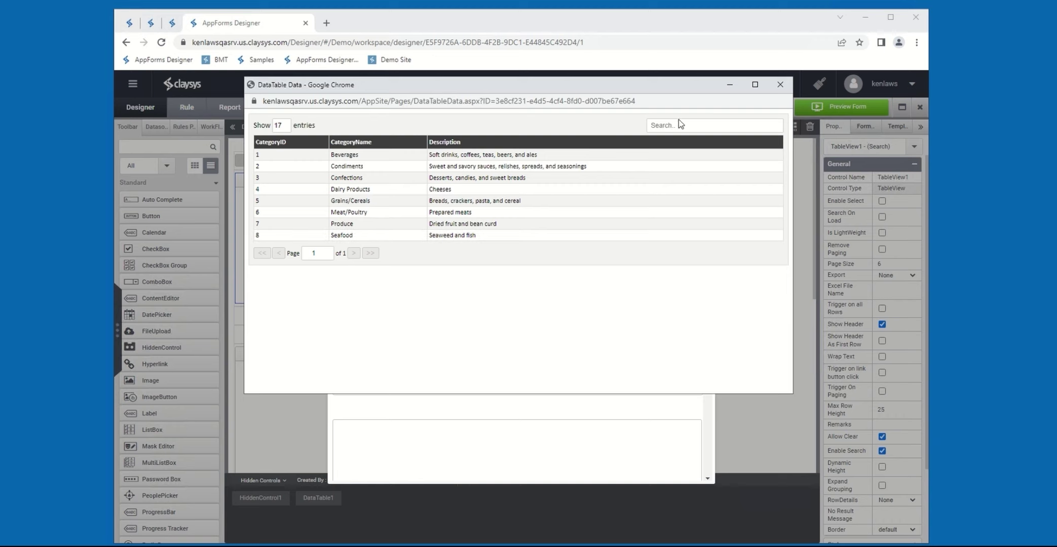
left_click(781, 85)
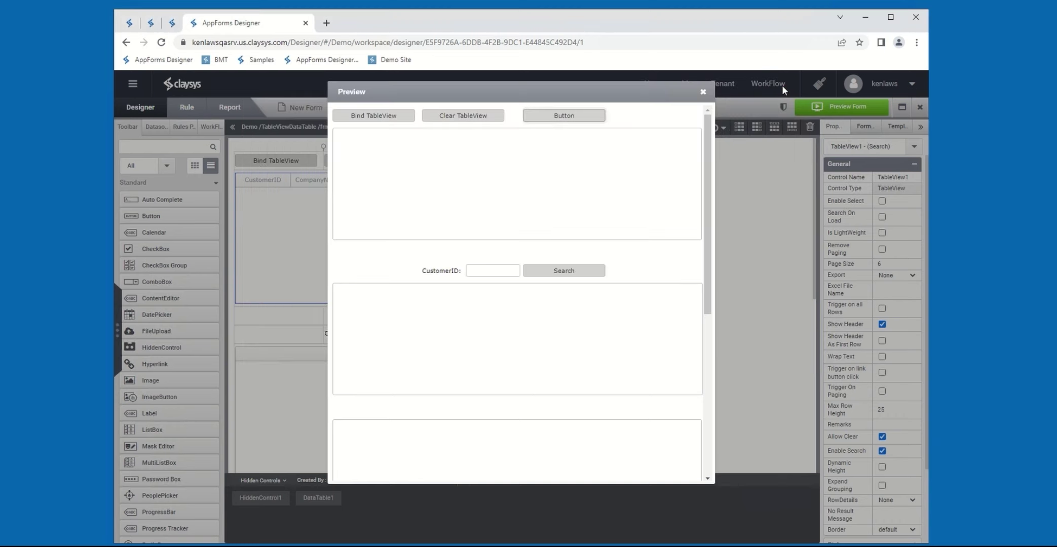
left_click(702, 93)
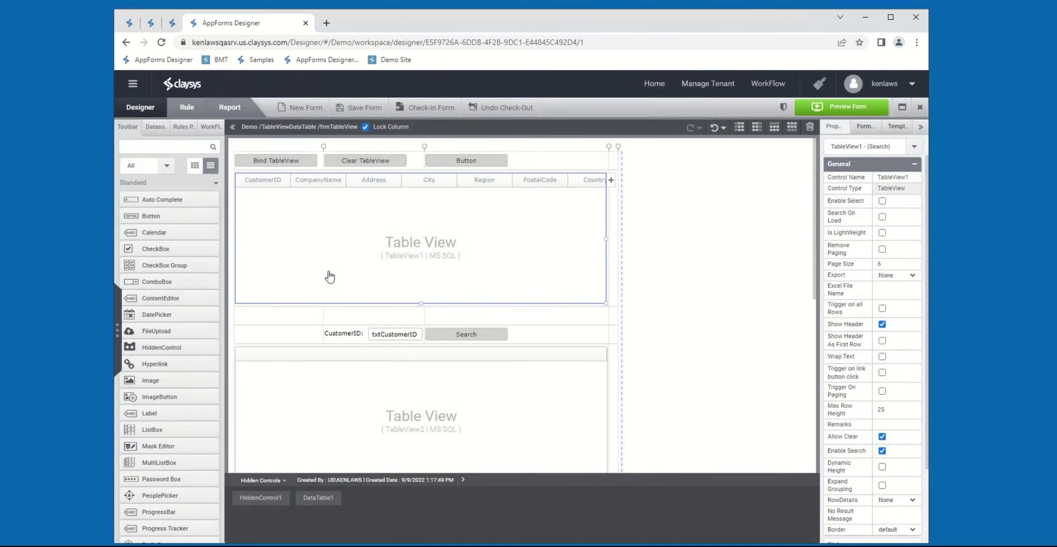
Enable the Is LightWeight property for the TableView1 control.
double_click(324, 229)
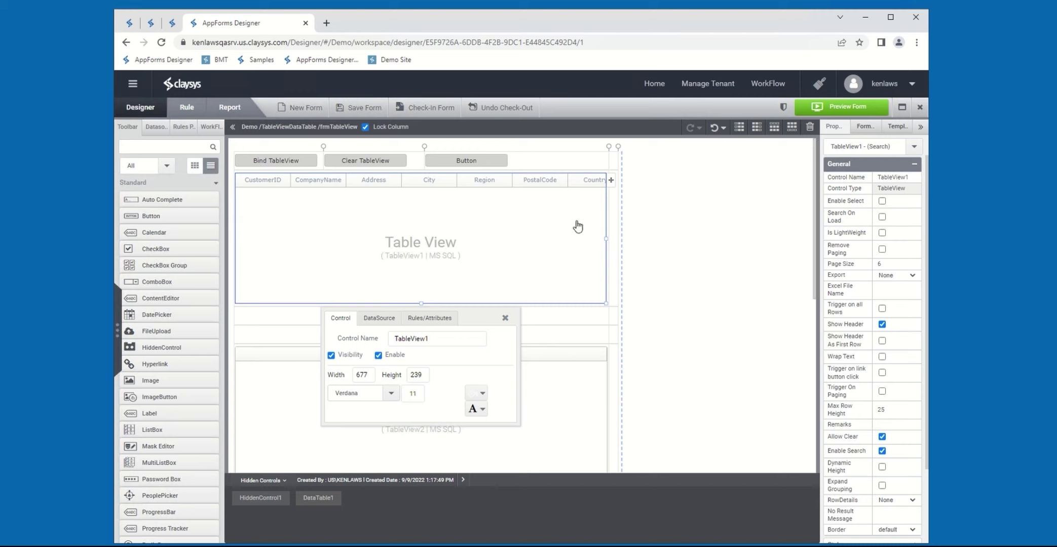
left_click(882, 233)
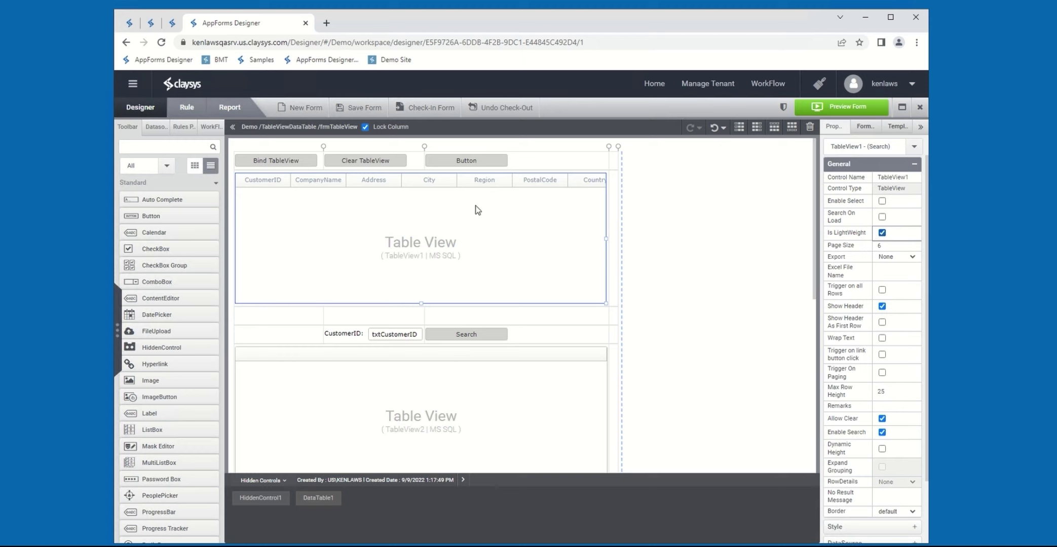
Open the Bind TableView button's rule and examine the arguments of its BindToTableView expression.
left_click(258, 166)
left_click(291, 179)
left_click(261, 237)
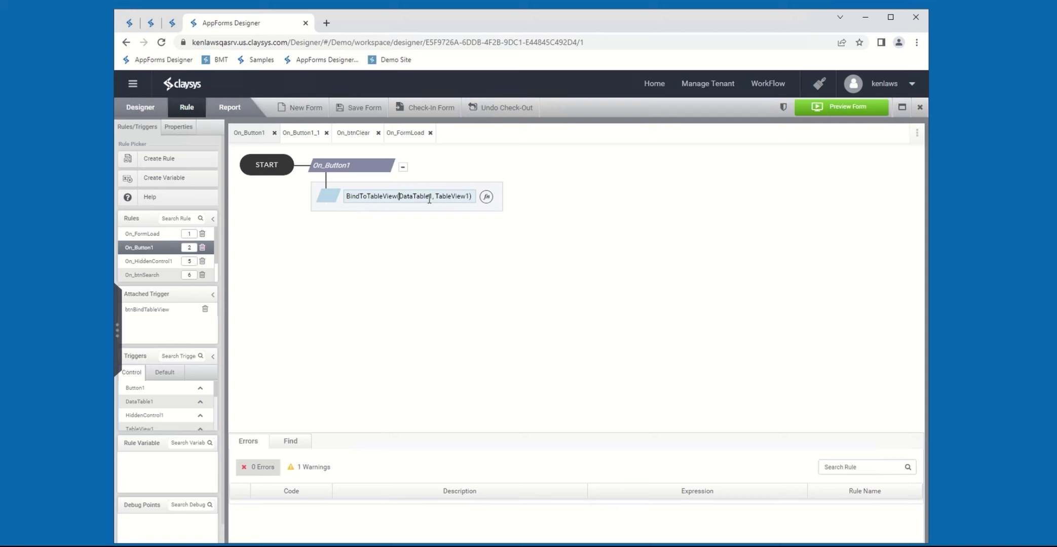
left_click_drag(429, 200, 435, 199)
left_click_drag(436, 197, 473, 197)
Preview the form, bind the data to the first table view and go to its second page.
left_click(841, 107)
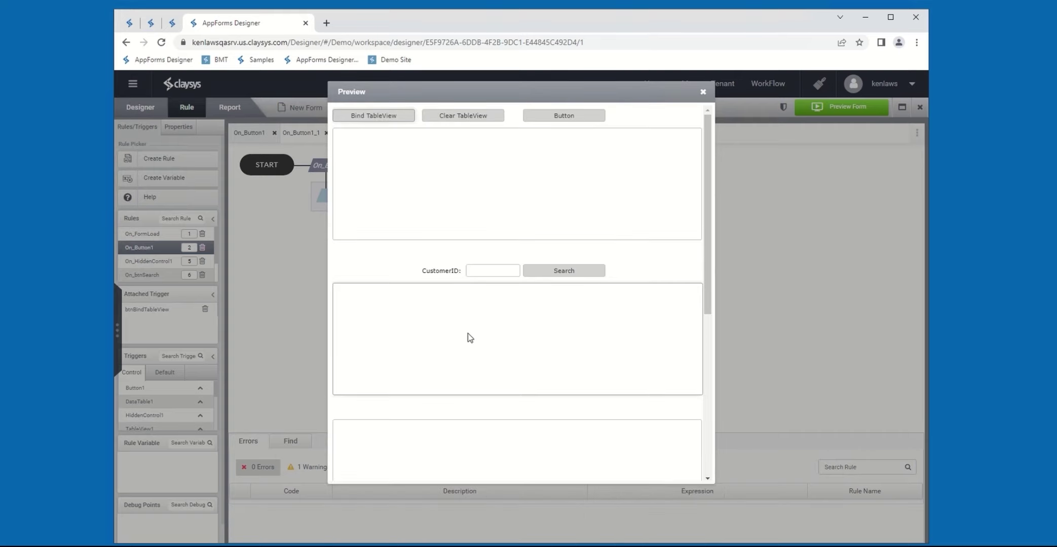
left_click(364, 117)
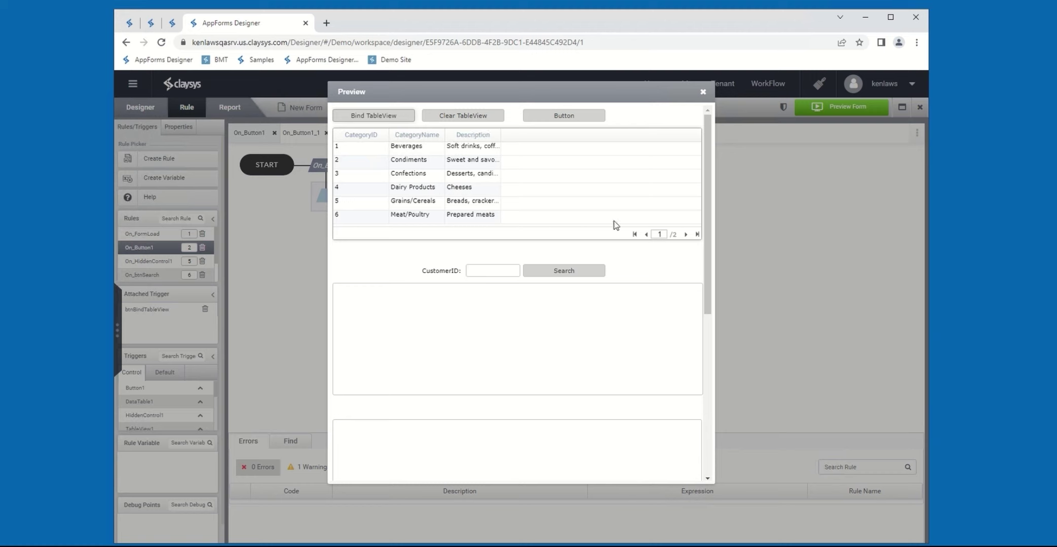
left_click(686, 235)
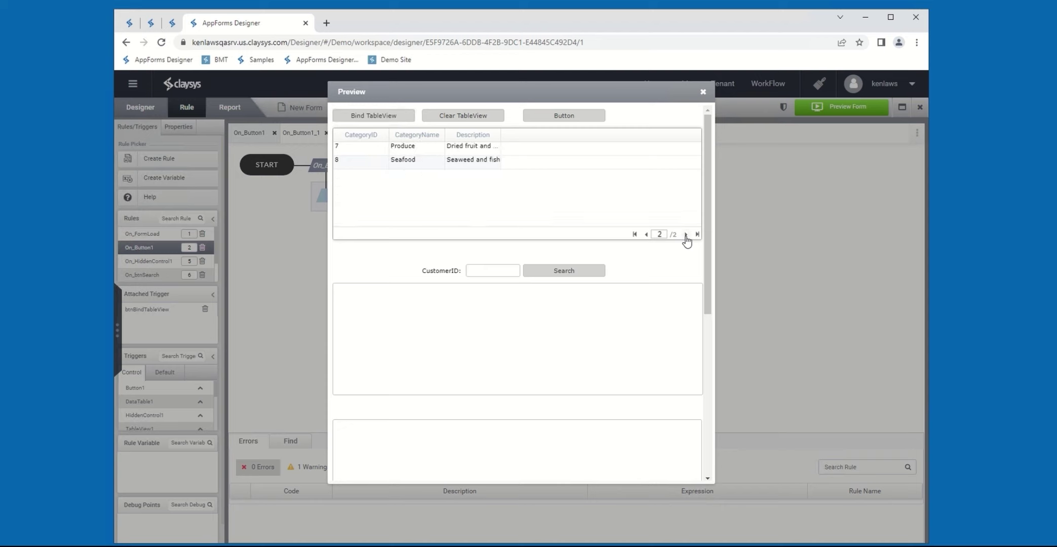
Return the previewed table view to its first page, close the preview and go back to the form's design view.
left_click(647, 235)
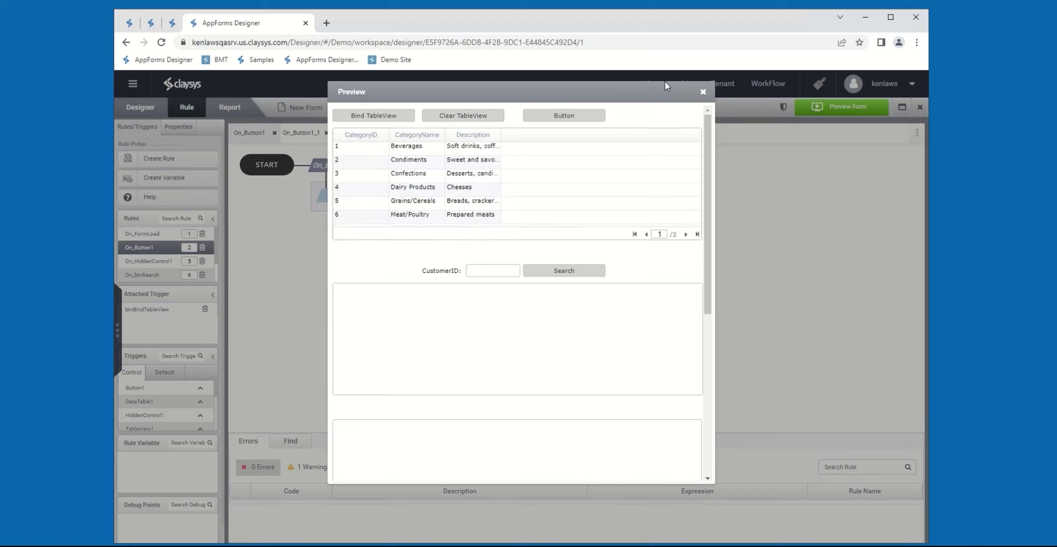
left_click(702, 92)
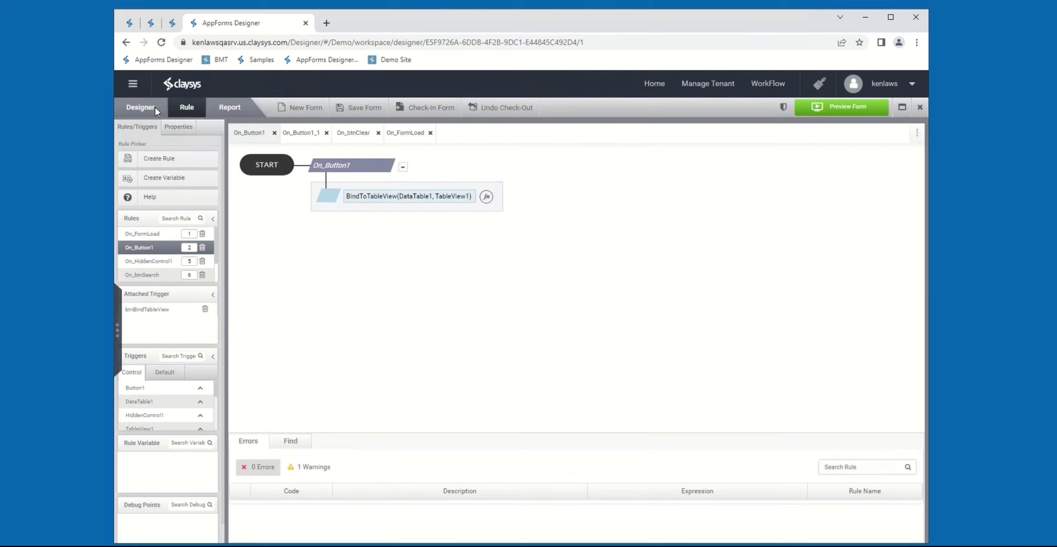
left_click(153, 108)
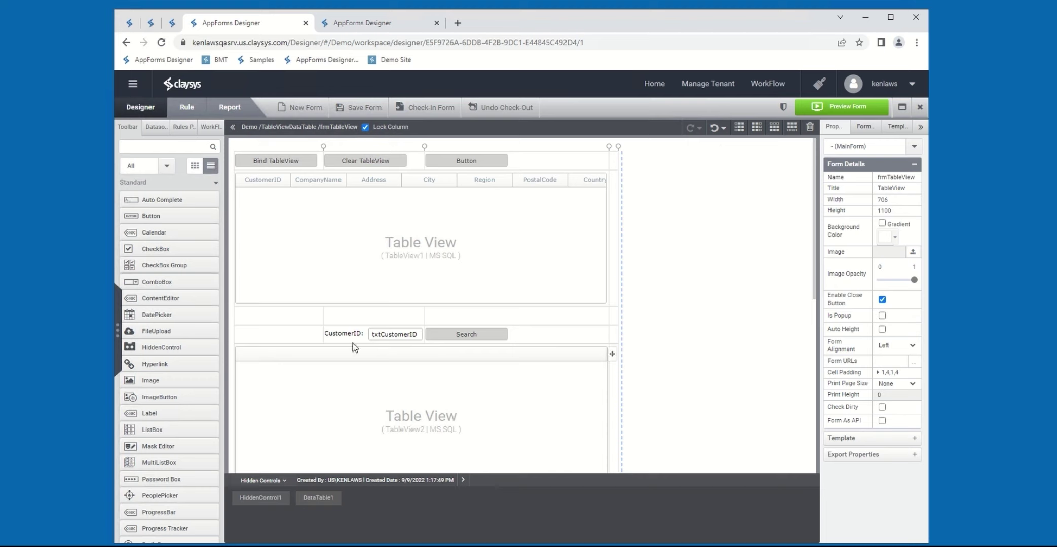
Collapse the hidden controls area and enable the Enable Select and Search On Load properties for TableView1.
left_click(273, 236)
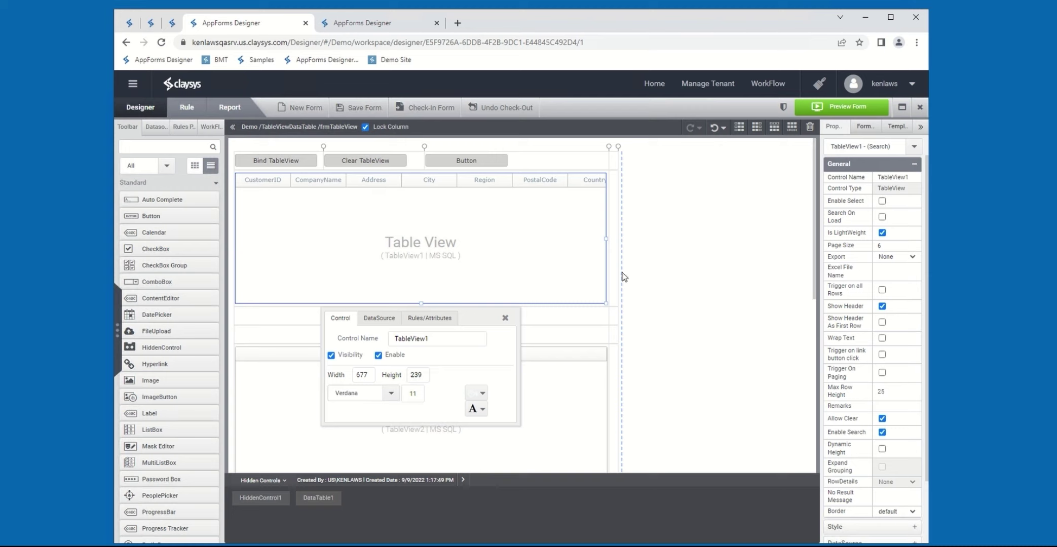
left_click(294, 483)
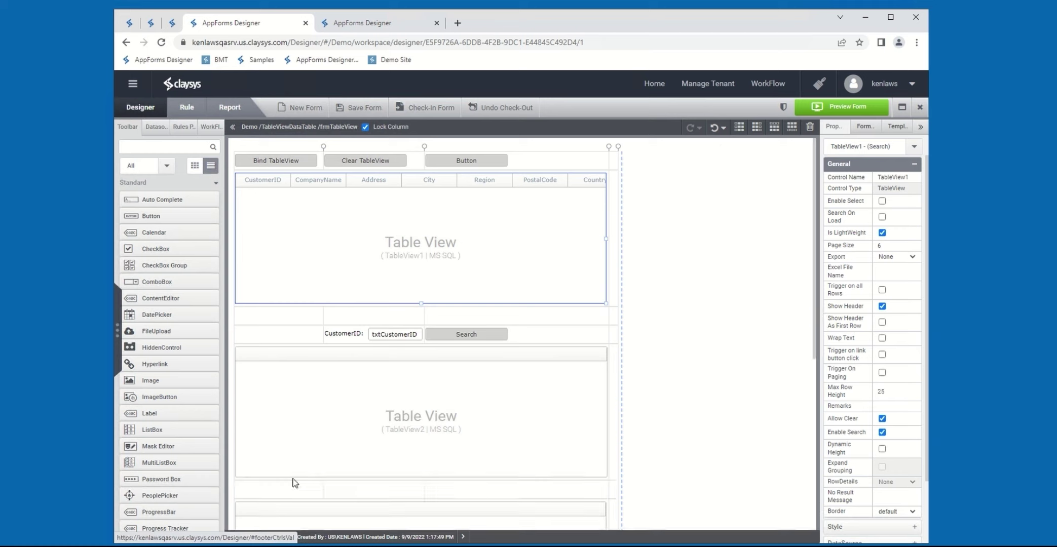
left_click(551, 230)
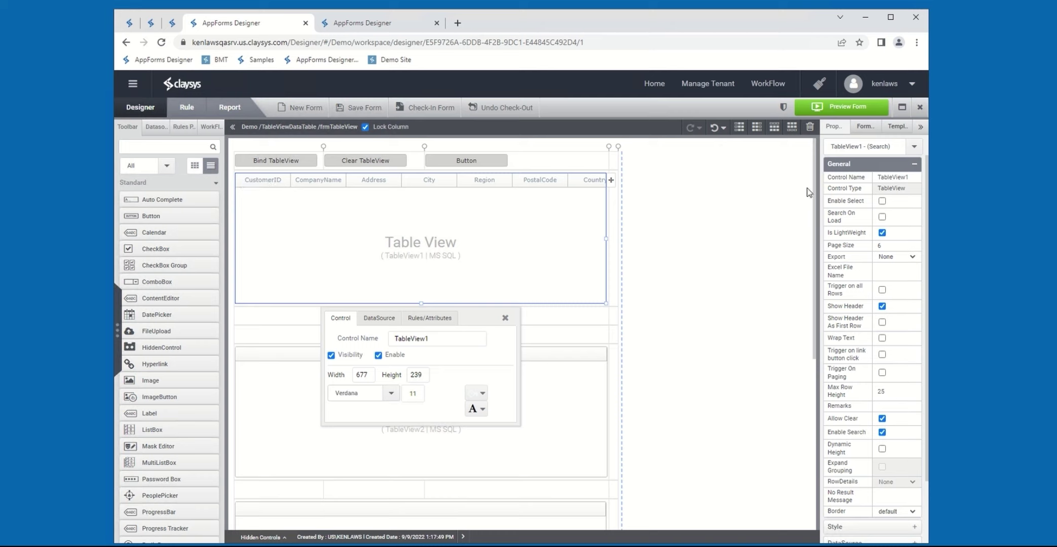
left_click(883, 201)
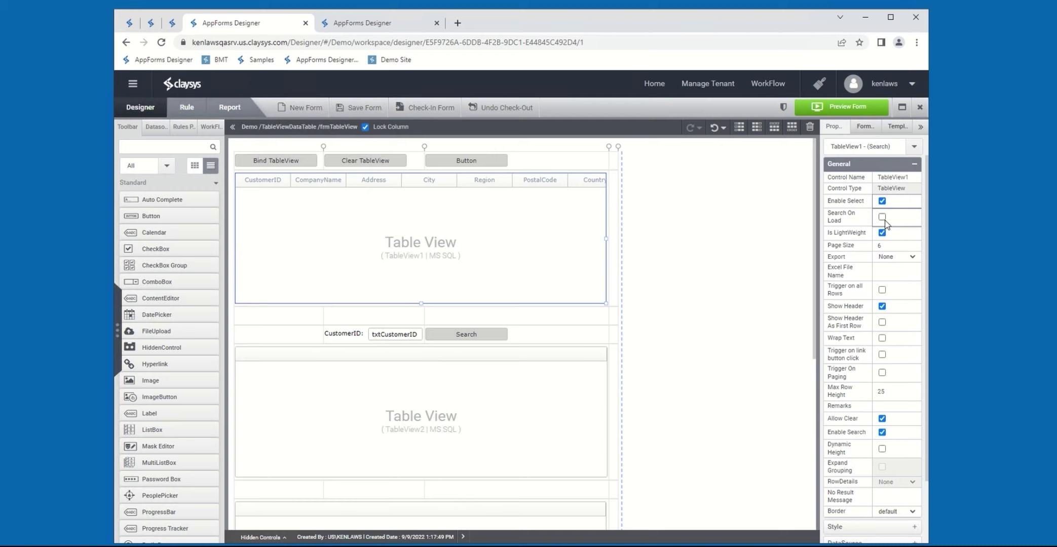
left_click(883, 217)
Preview the form, try selecting individual customer rows and all rows at once with the row checkboxes, and close the preview.
left_click(835, 110)
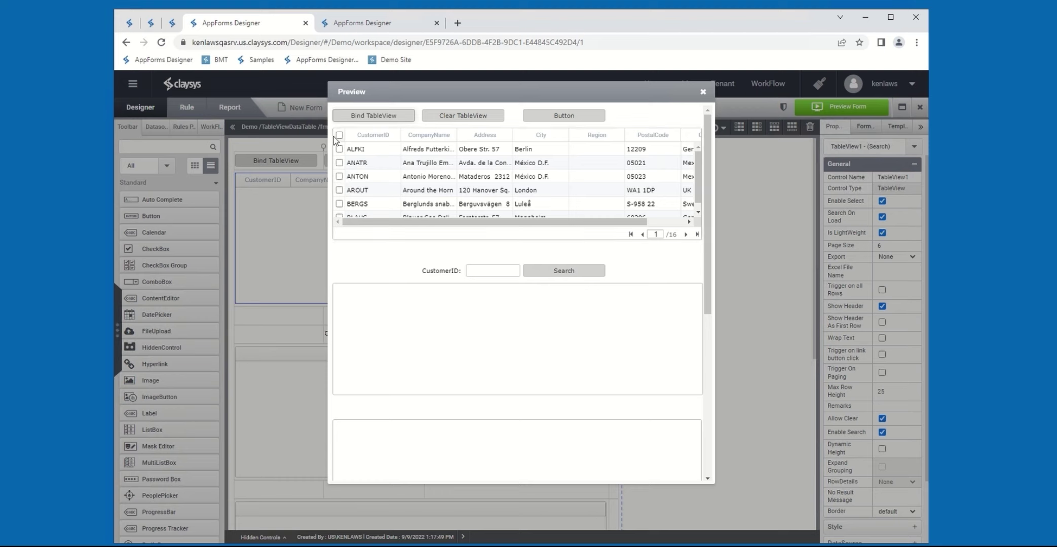
left_click(339, 149)
left_click(339, 163)
left_click(339, 190)
left_click(339, 204)
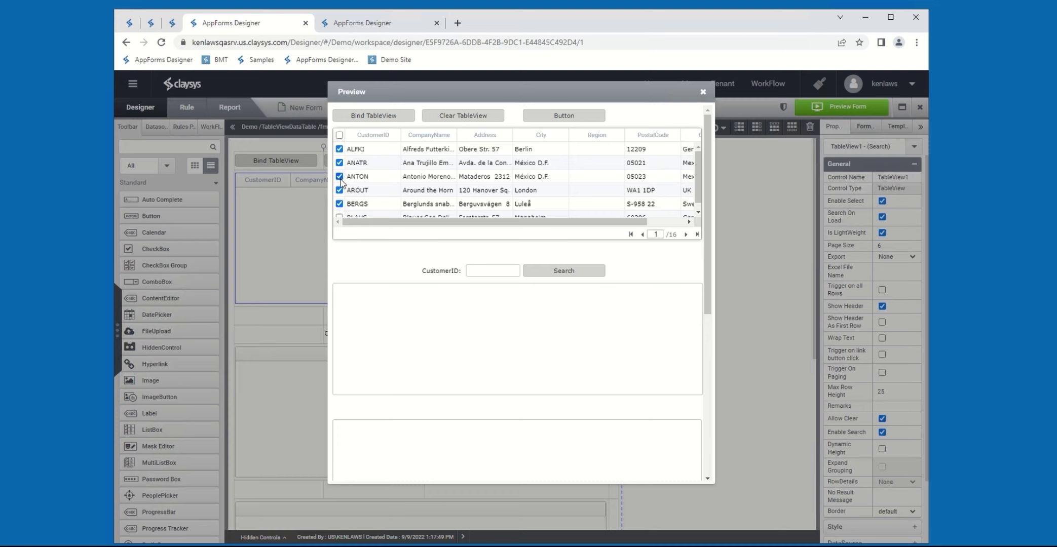
left_click(340, 135)
left_click(340, 136)
left_click(339, 149)
left_click(339, 191)
left_click(704, 93)
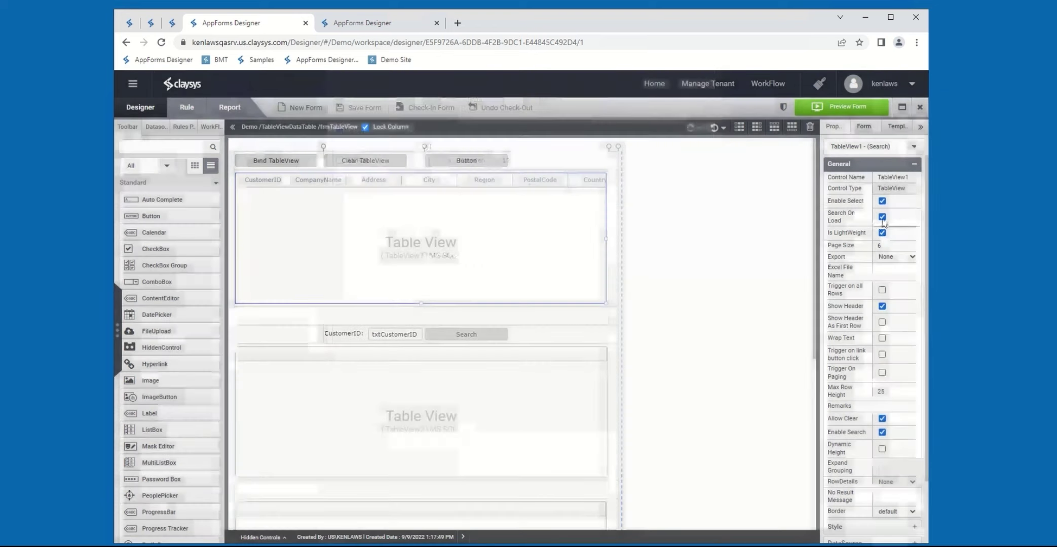
Disable Search On Load for TableView1, preview the form to check its initial contents, and close the preview.
left_click(882, 218)
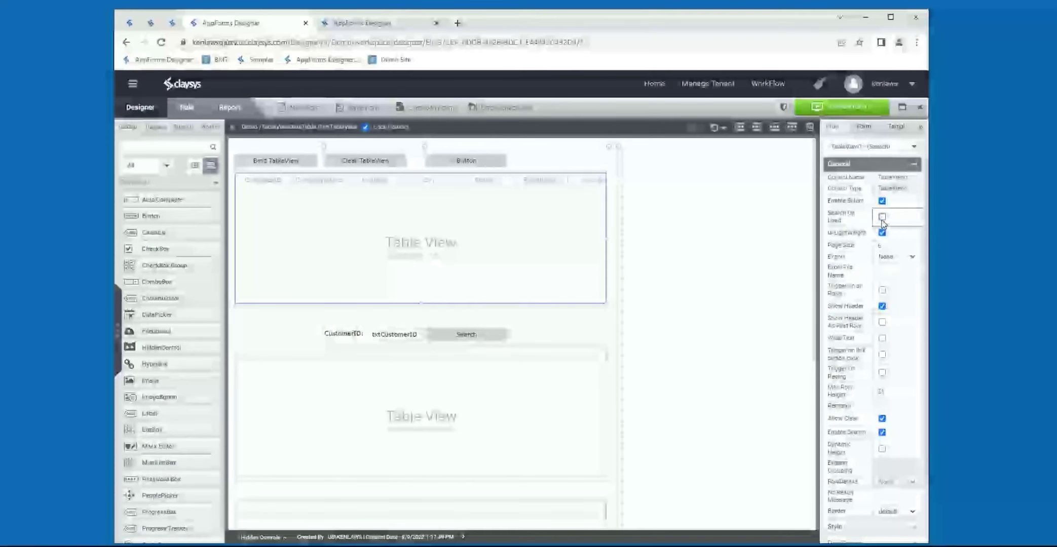
left_click(789, 128)
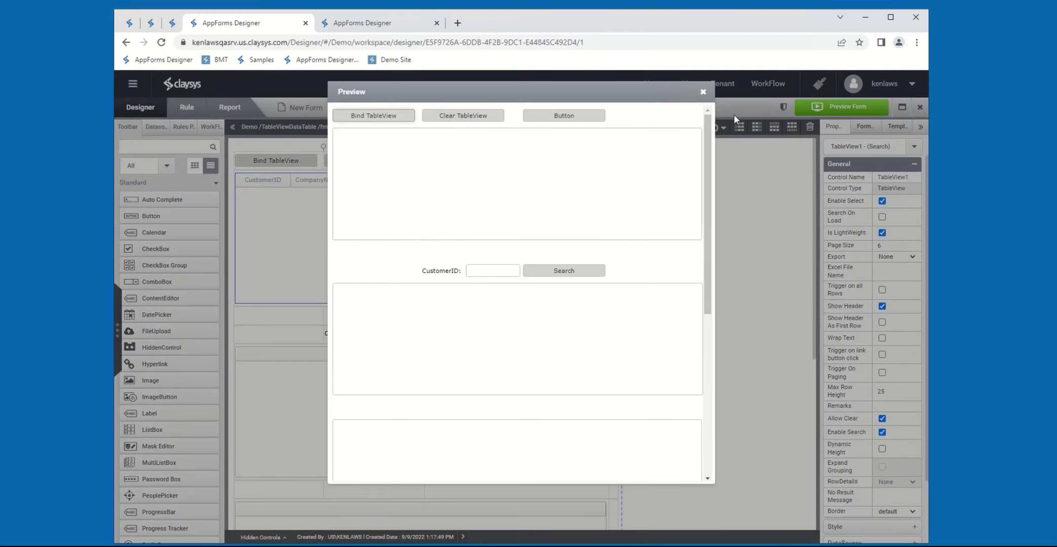
left_click(704, 93)
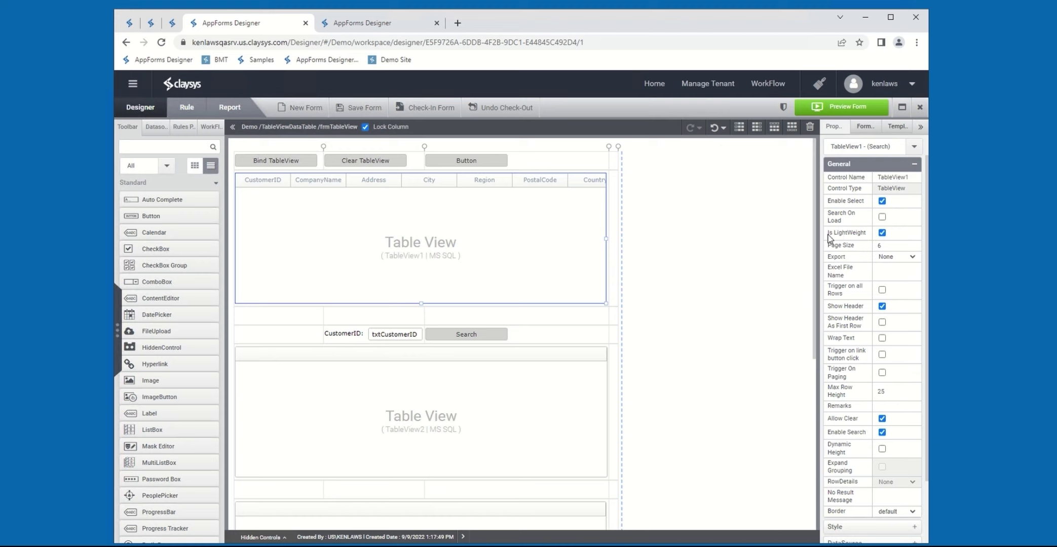
Disable Is LightWeight and enable Search On Load for TableView1, and preview its paging up to page 3 and back to page 1.
mouse_move(827, 242)
left_click(882, 233)
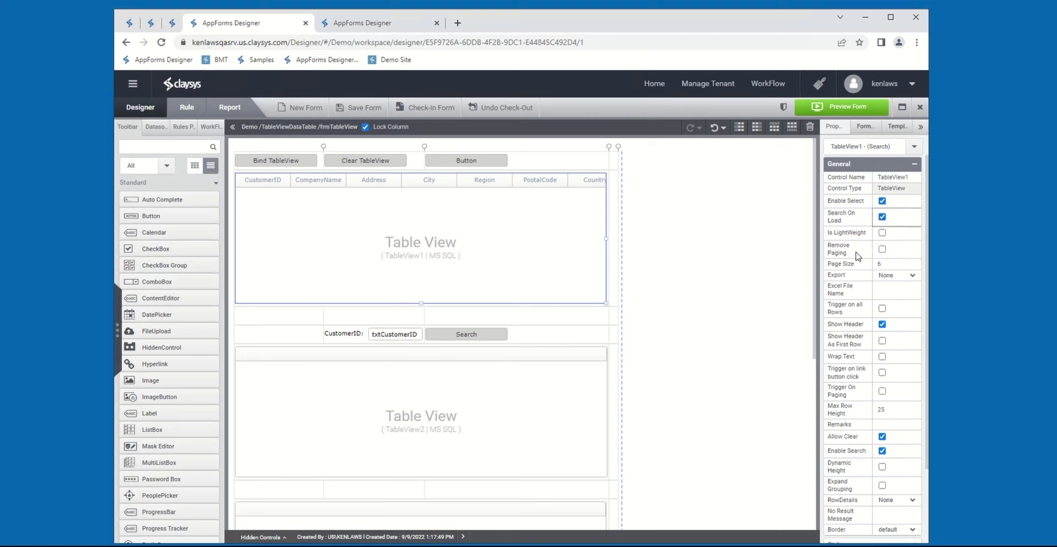
left_click(849, 113)
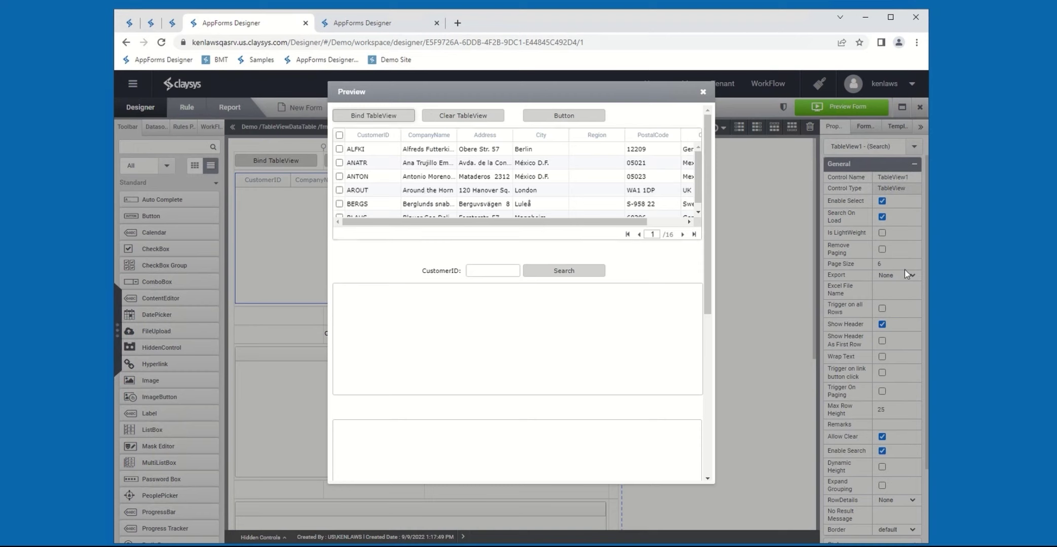
left_click(683, 234)
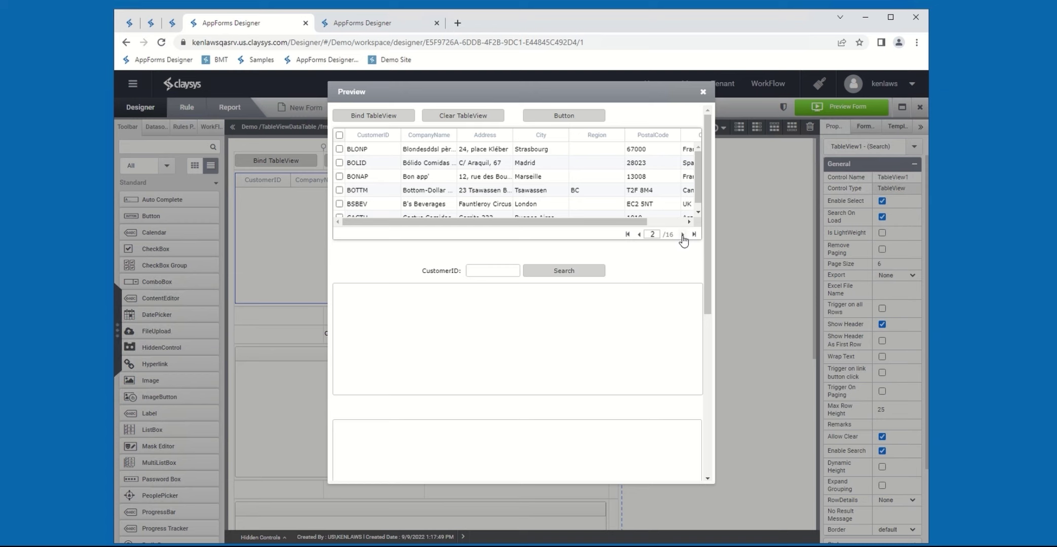
left_click(683, 235)
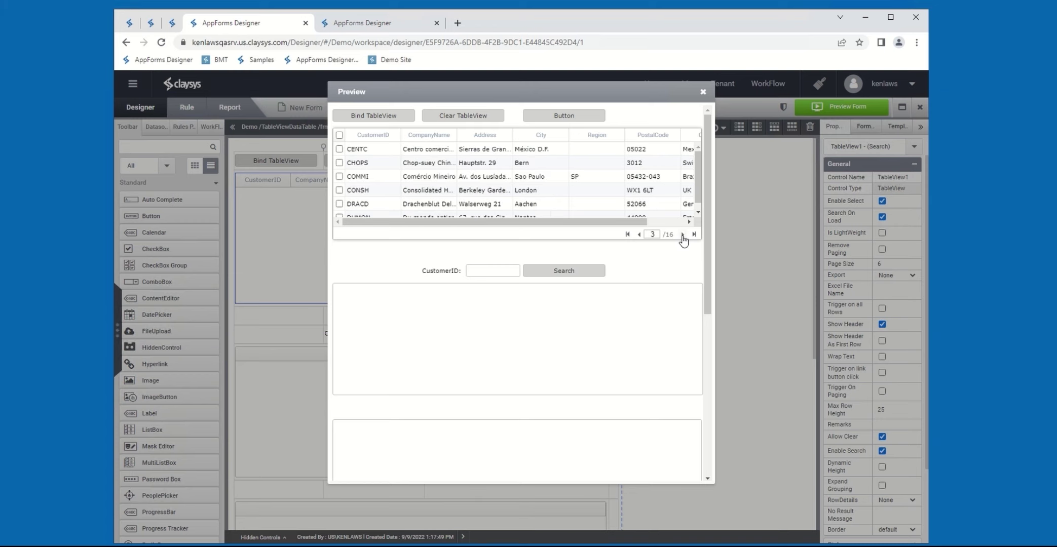
left_click(627, 235)
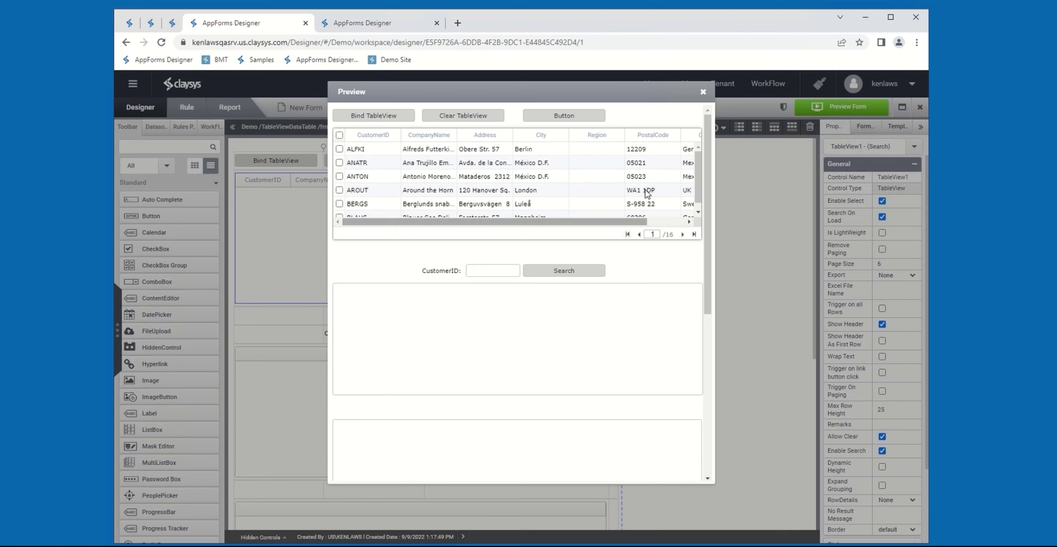
left_click(703, 93)
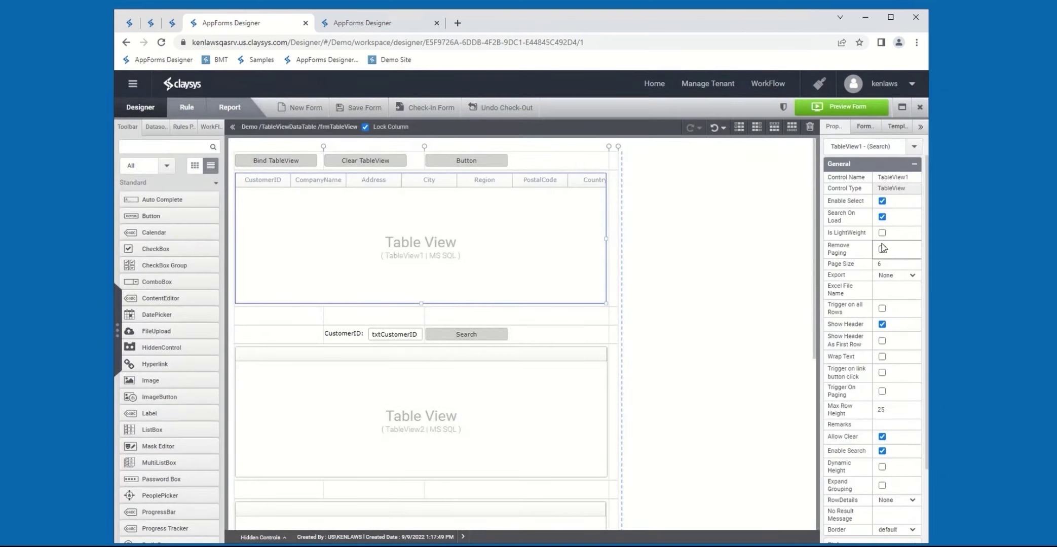
Enable Remove Paging for TableView1, preview the form to examine the scrollable customer list, and close the preview.
left_click(882, 249)
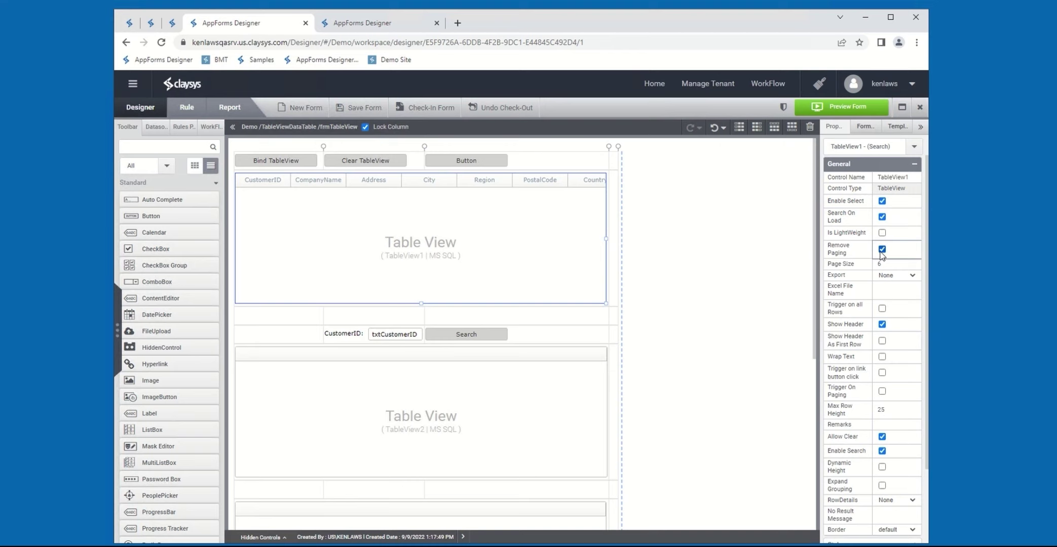
left_click(861, 109)
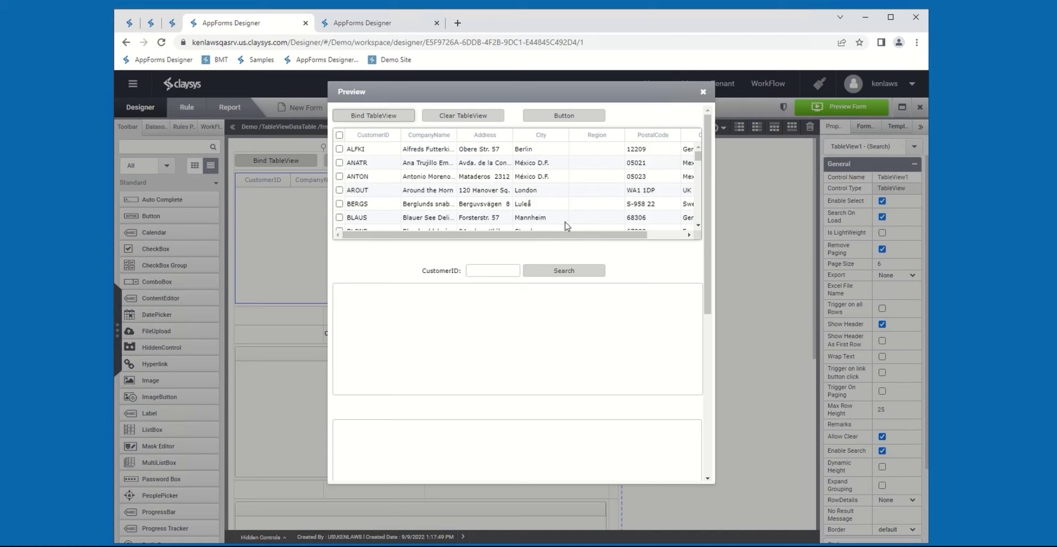
left_click_drag(573, 236, 582, 215)
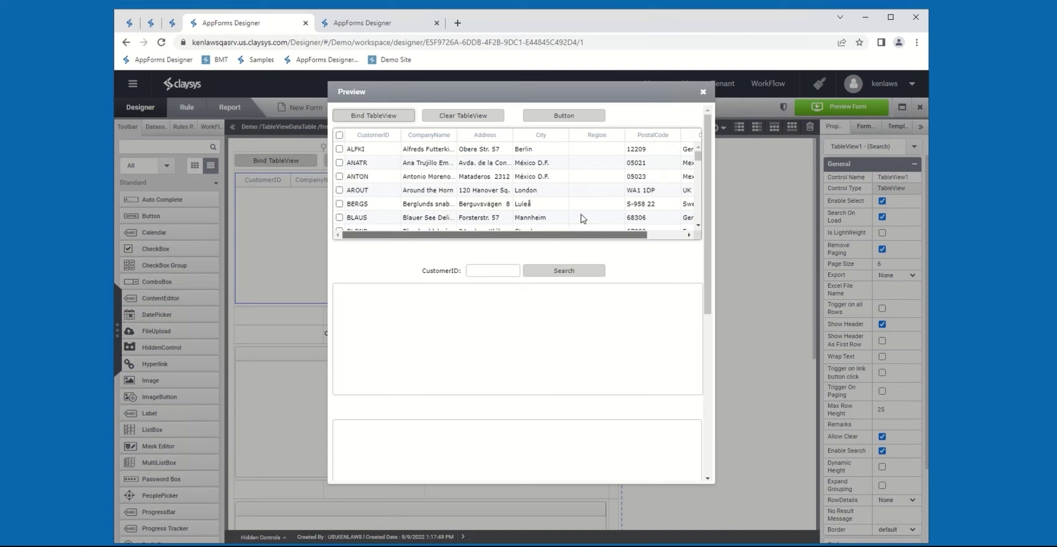
mouse_move(698, 160)
left_mouse_down()
mouse_move(698, 227)
mouse_move(699, 149)
left_mouse_up()
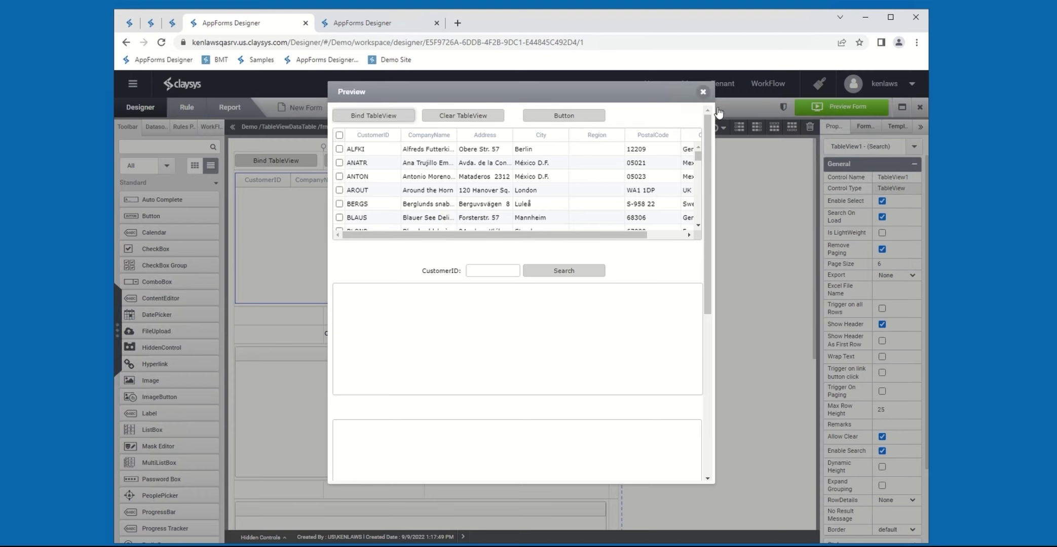
left_click(703, 92)
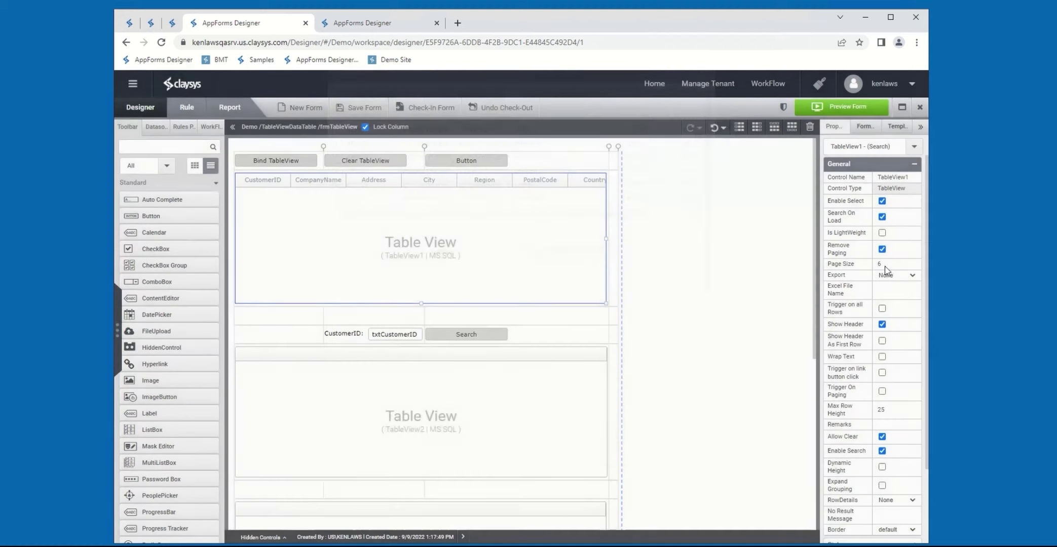
Set TableView1's Page Size to 10 with Remove Paging disabled, and preview the form's paging through to page 3.
left_click(887, 265)
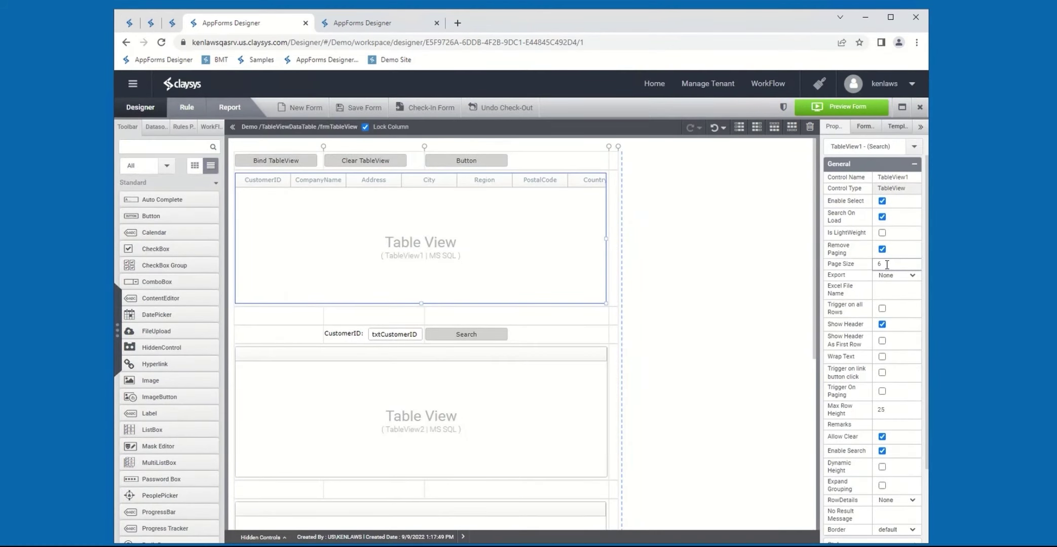
left_click(882, 249)
left_click(858, 110)
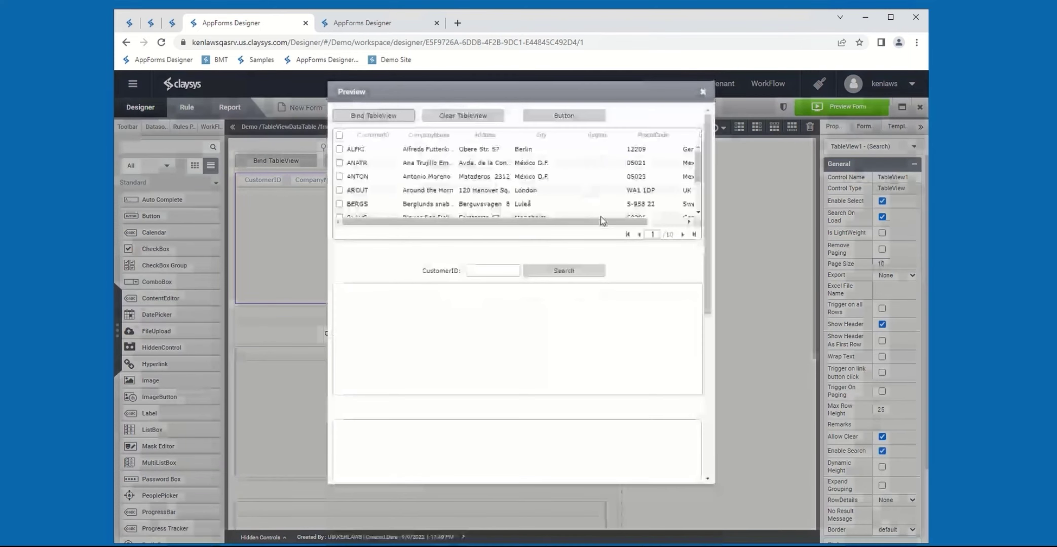
left_click_drag(697, 162, 707, 197)
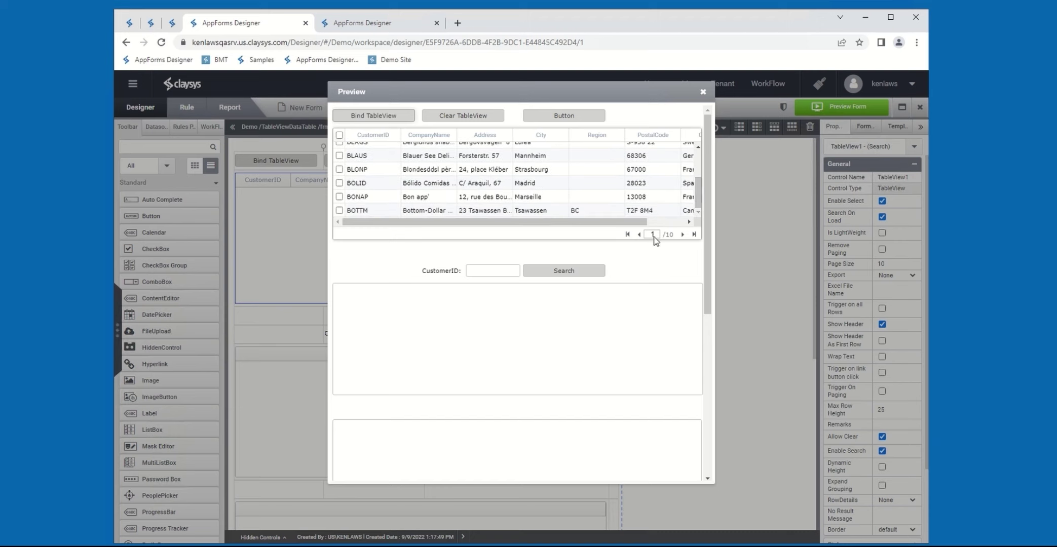
left_click(682, 236)
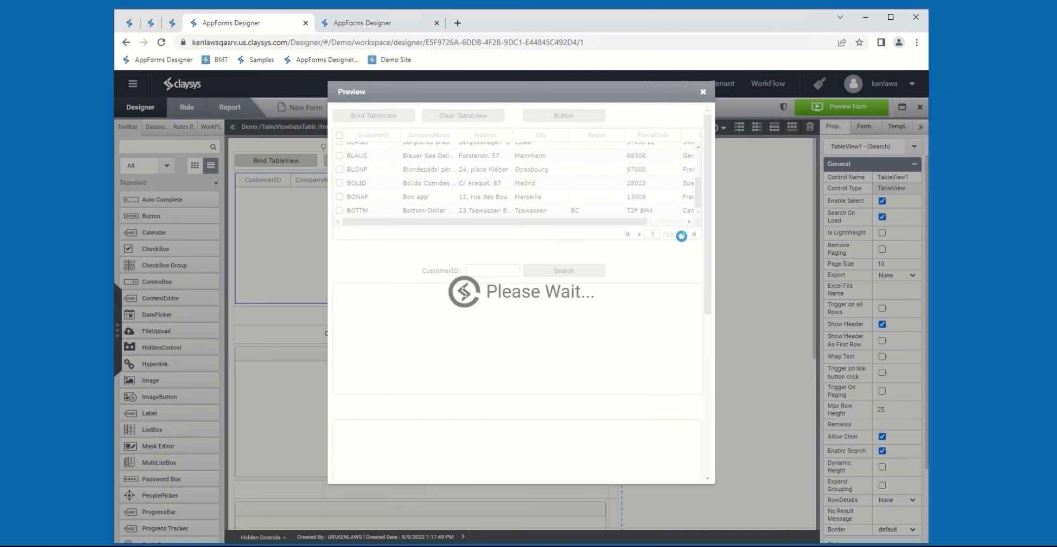
left_click(683, 235)
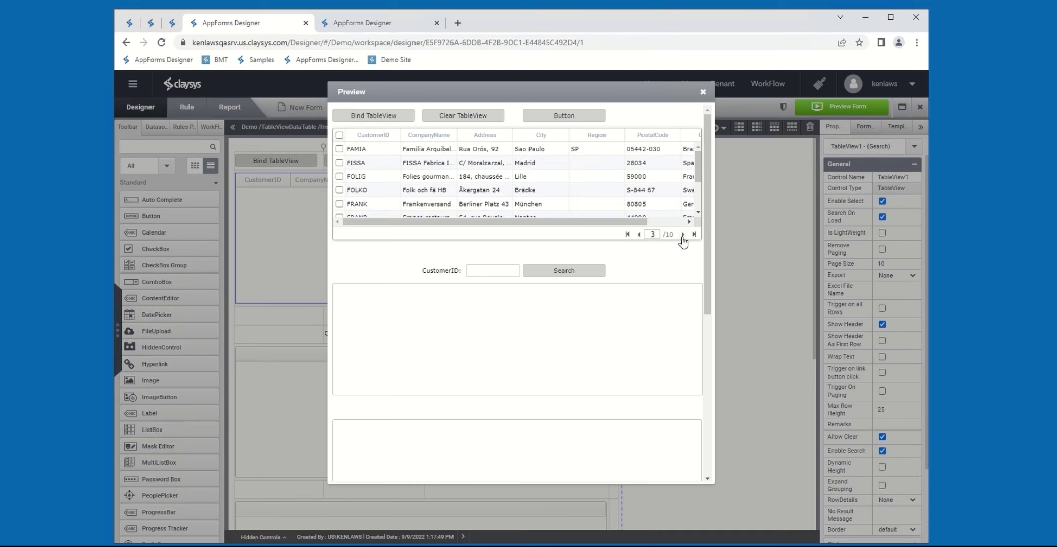
left_click(703, 92)
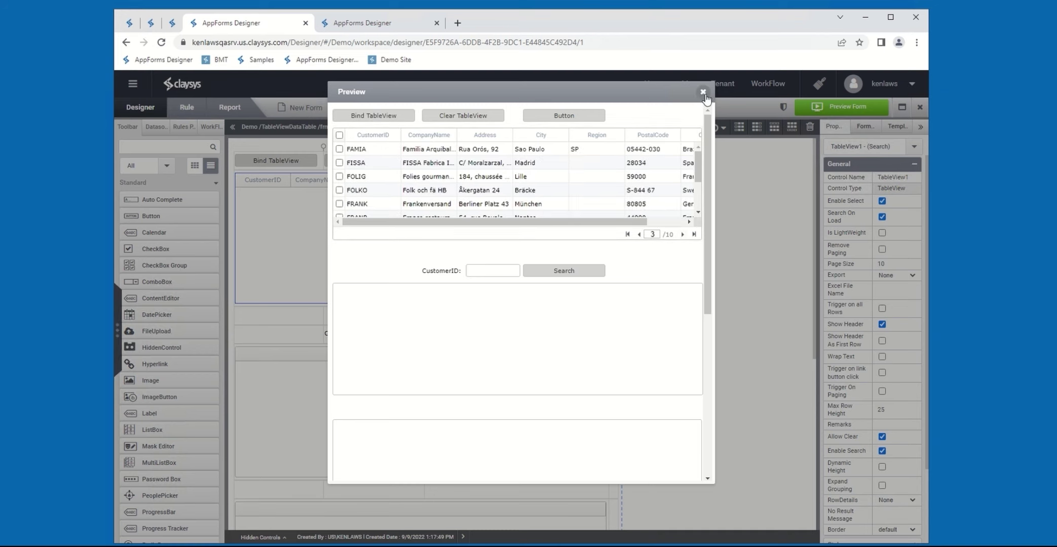
Set TableView1's Export format to xlsx and view the available Export and Export Mode options.
left_click(914, 278)
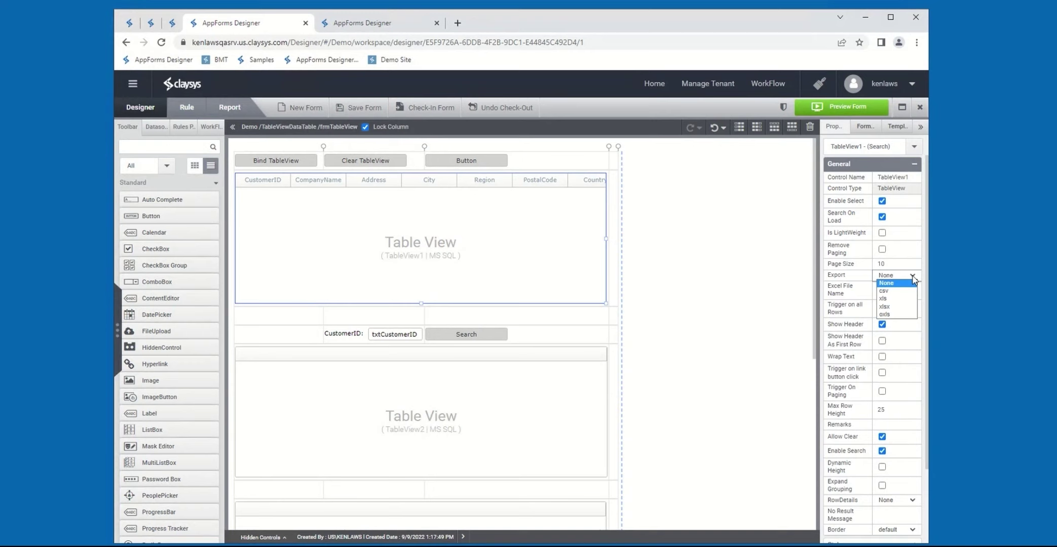
left_click(887, 307)
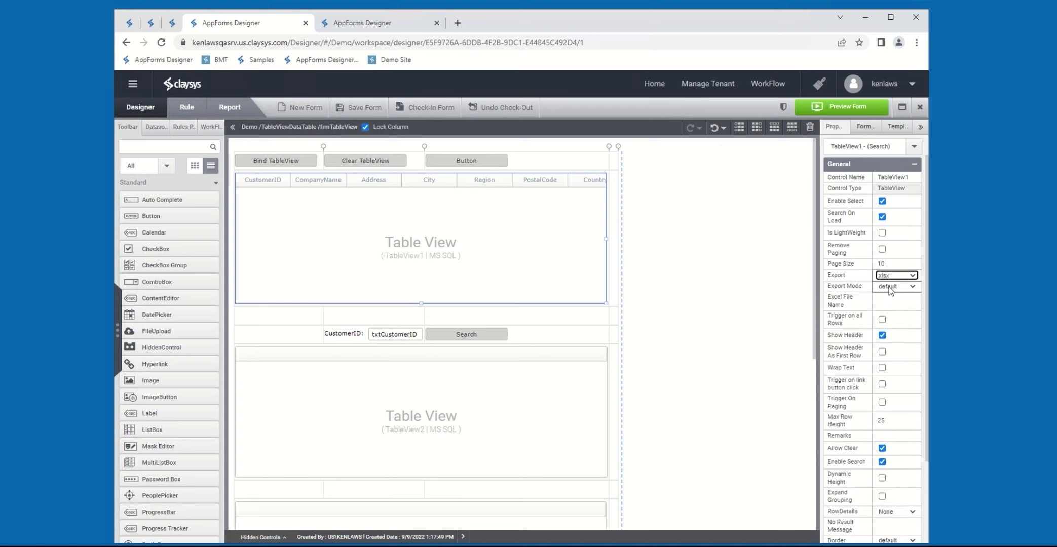
left_click(913, 276)
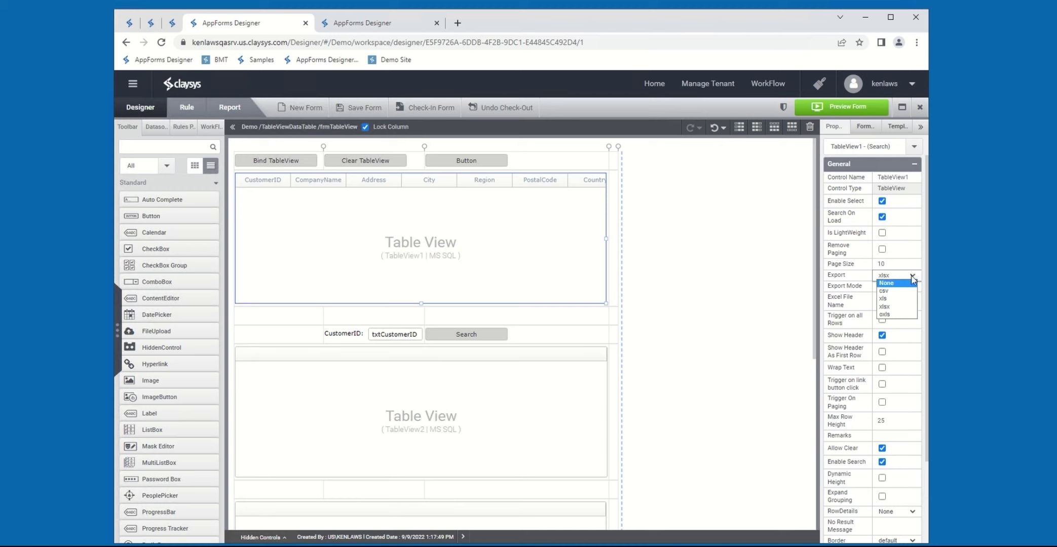
left_click(913, 276)
left_click(912, 287)
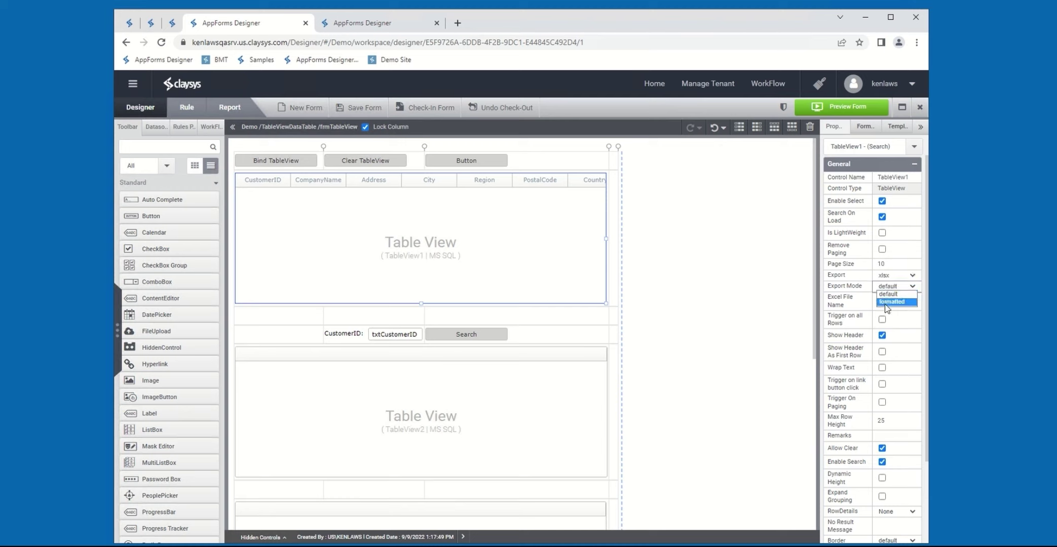
Try the xls Export format for TableView1, and set Export to xlsx with Export Mode default and Excel File Name ExportTest.
left_click(914, 276)
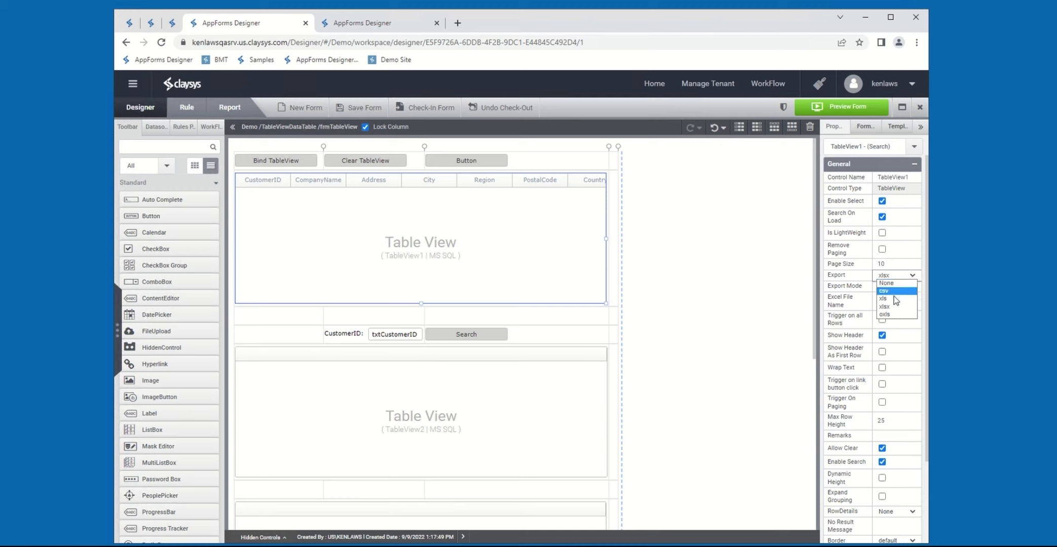
left_click(894, 299)
left_click(913, 276)
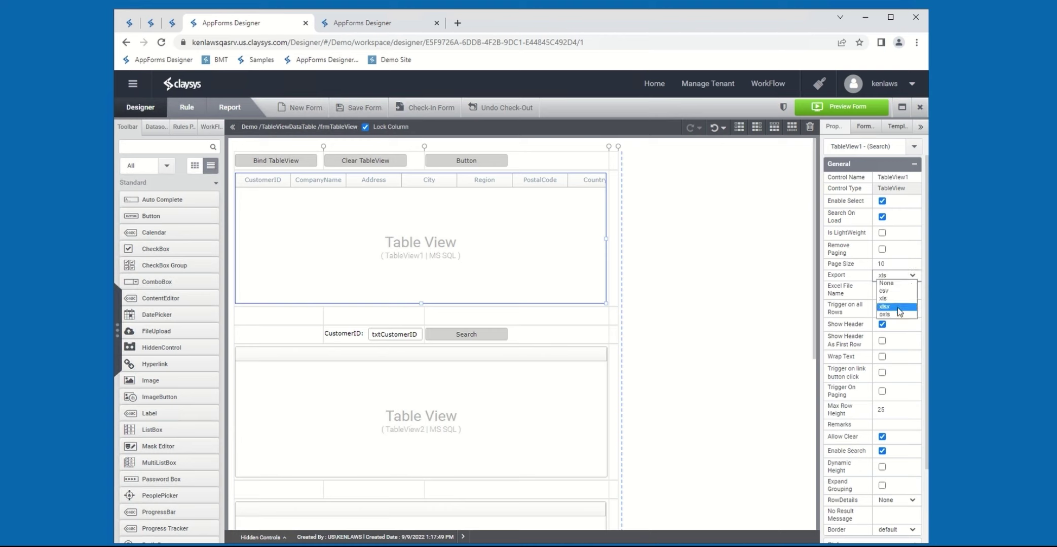
left_click(895, 306)
left_click(910, 287)
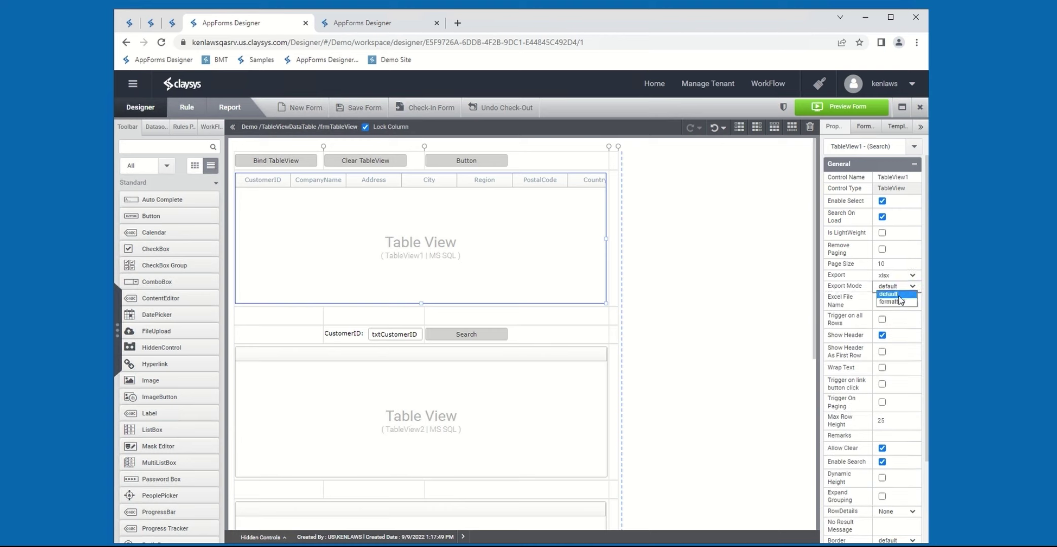
left_click(900, 295)
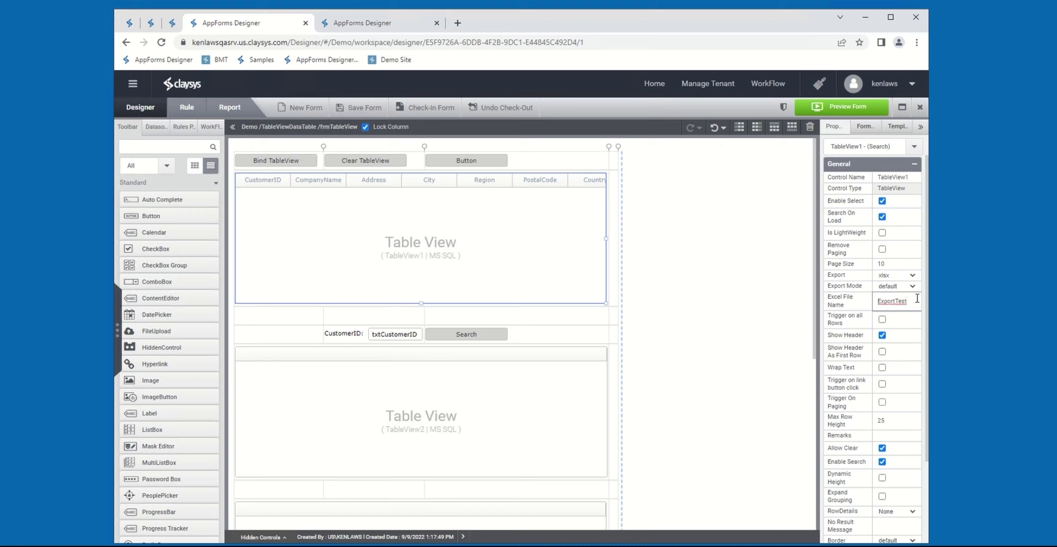
Preview the form, export TableView1's data to Excel, and show the downloaded file in its folder.
left_click(844, 107)
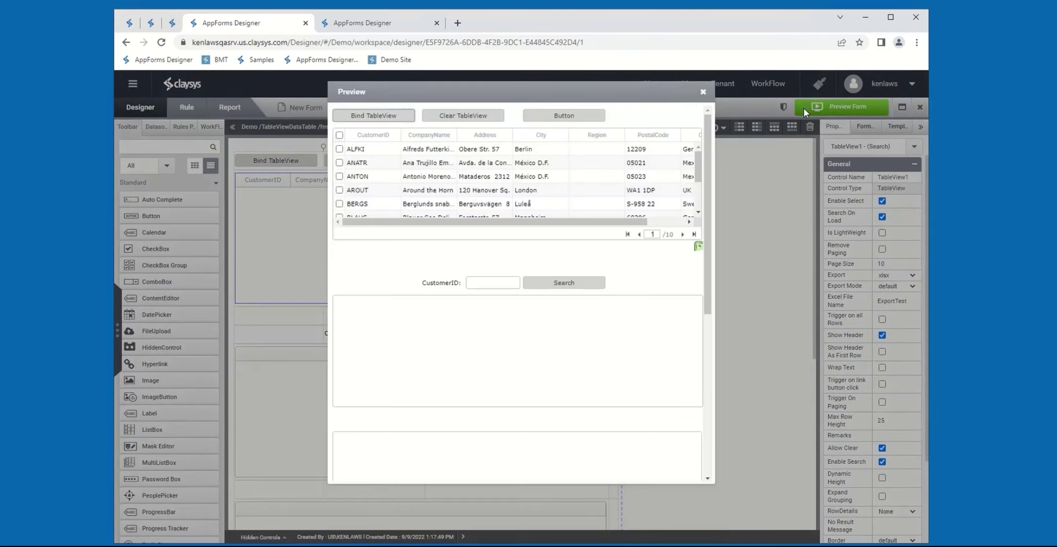
left_click(699, 247)
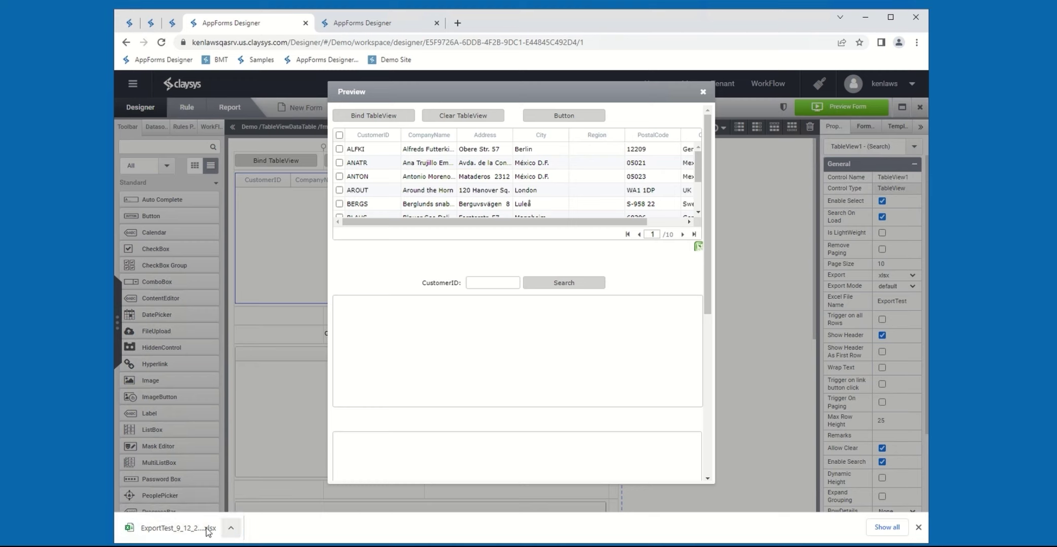
left_click(231, 529)
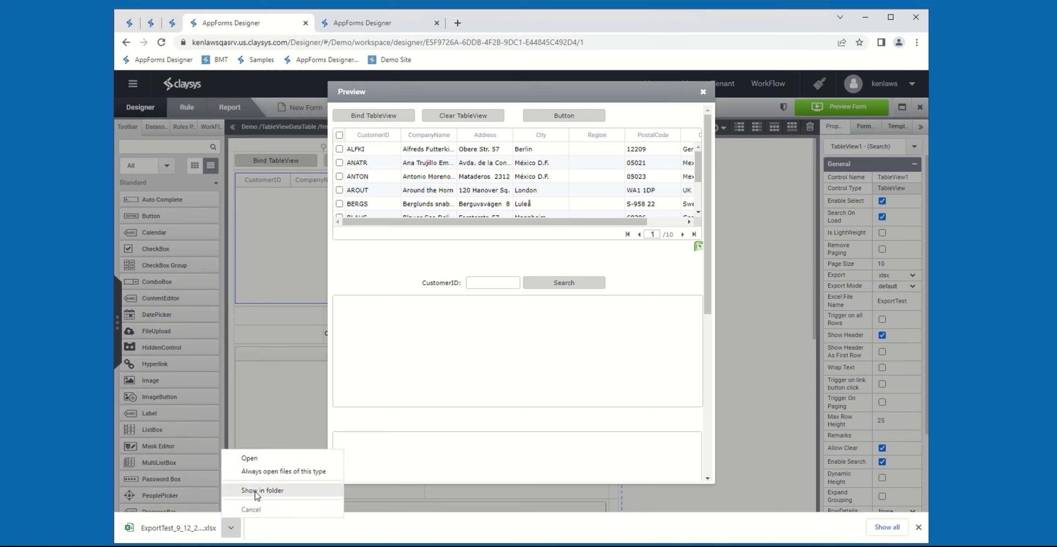
left_click(257, 491)
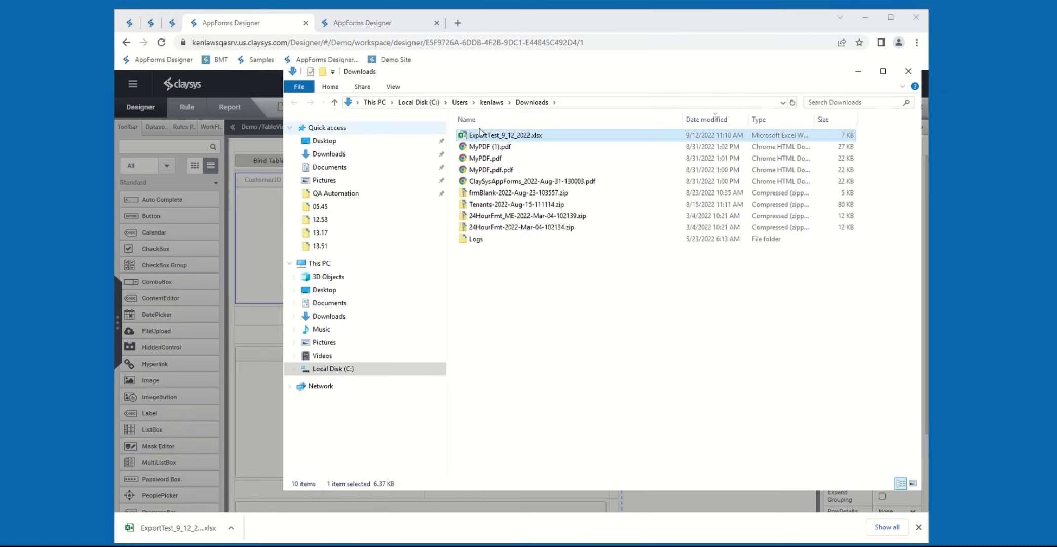
Open ExportTest_9_12_2022.xlsx in Excel to examine the exported customer rows, and close the workbook and the Downloads folder.
double_click(504, 136)
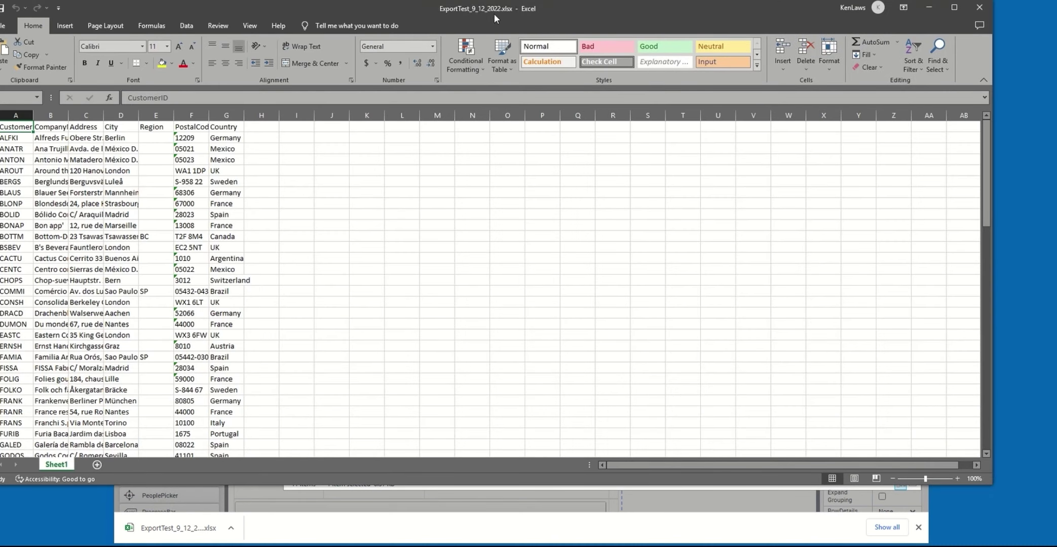
left_click_drag(494, 15, 532, 22)
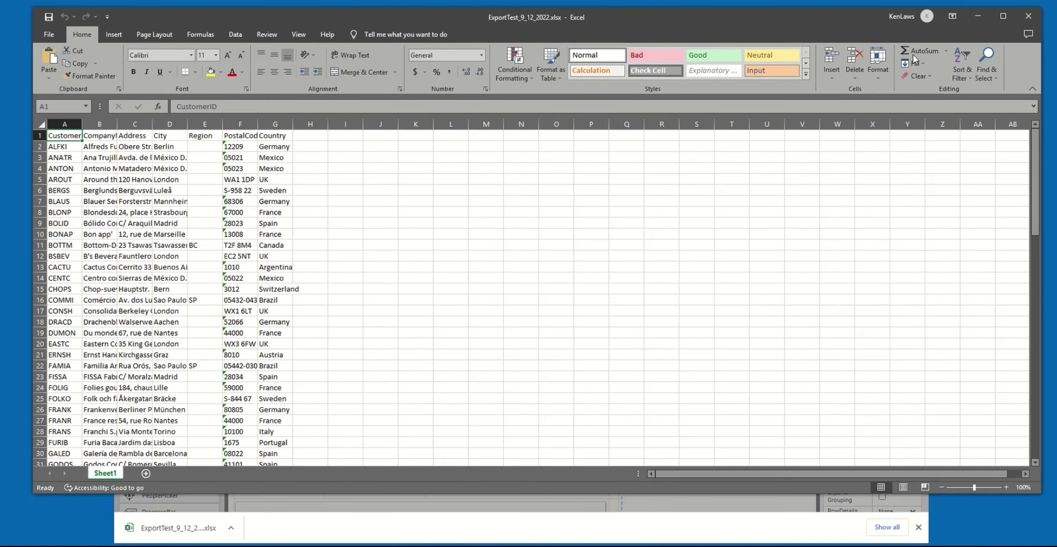
left_click(1028, 16)
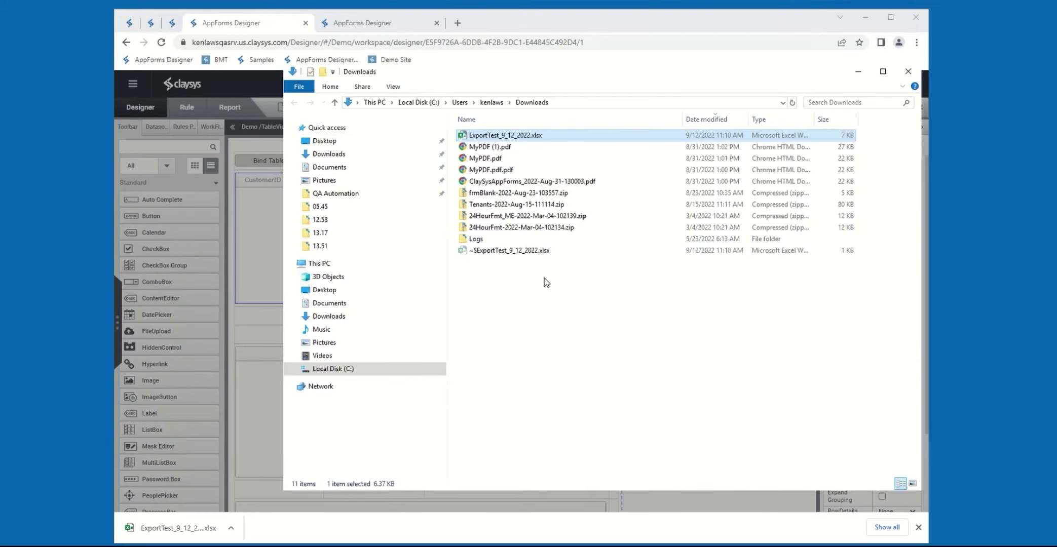
left_click(908, 71)
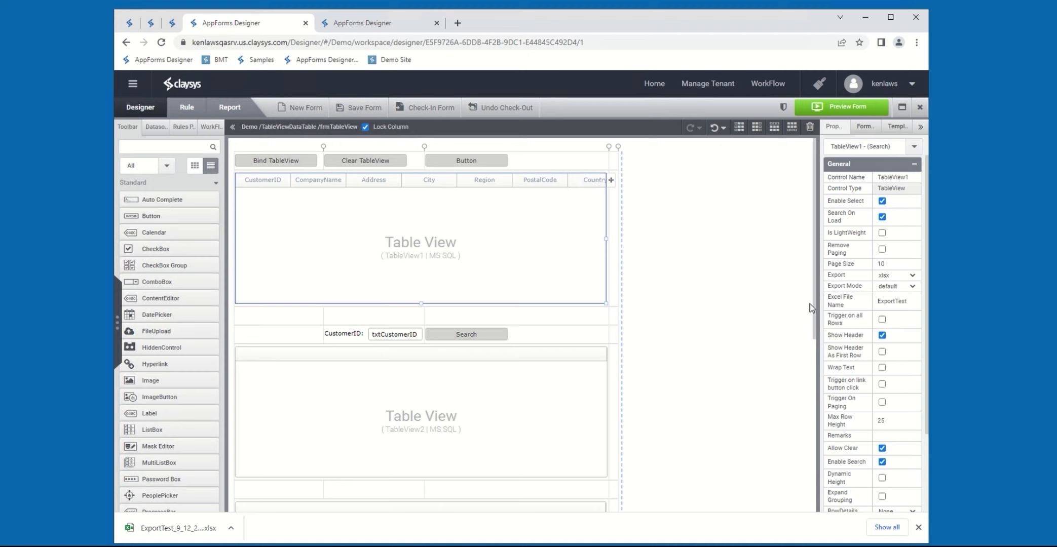
Enable Show Header As First Row for TableView1, check its header in a form preview, and disable the option again.
left_click(882, 335)
left_click(882, 351)
left_click(865, 106)
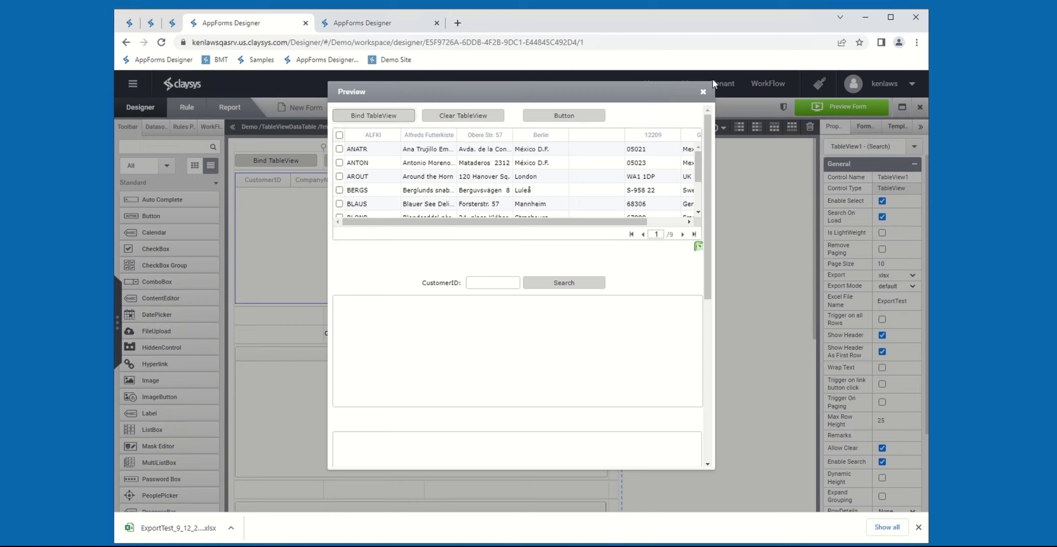
left_click(703, 94)
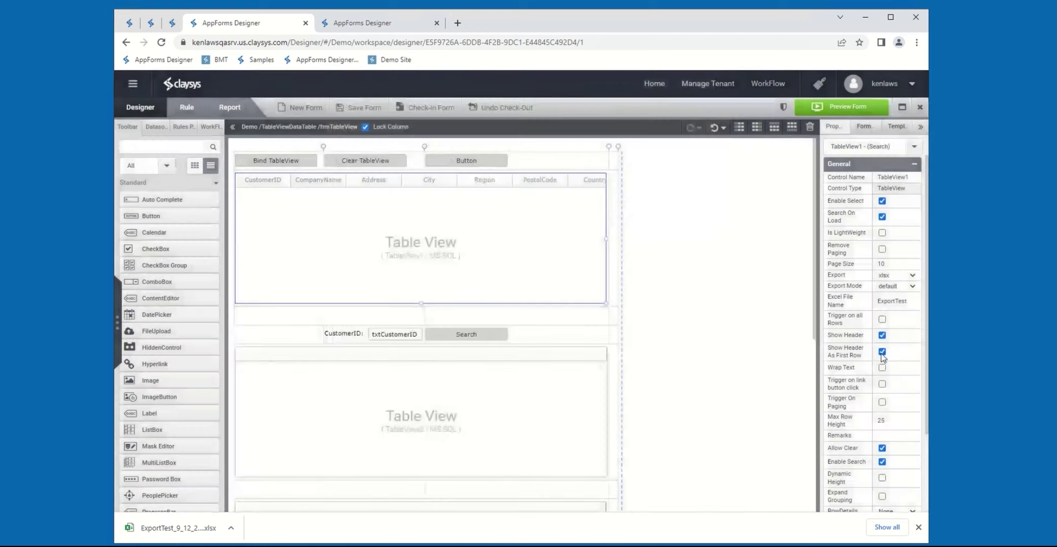
left_click(882, 352)
Enable Wrap Text for TableView1, preview the form, scroll within the wrapped CompanyName cells, and close the preview.
left_click(882, 367)
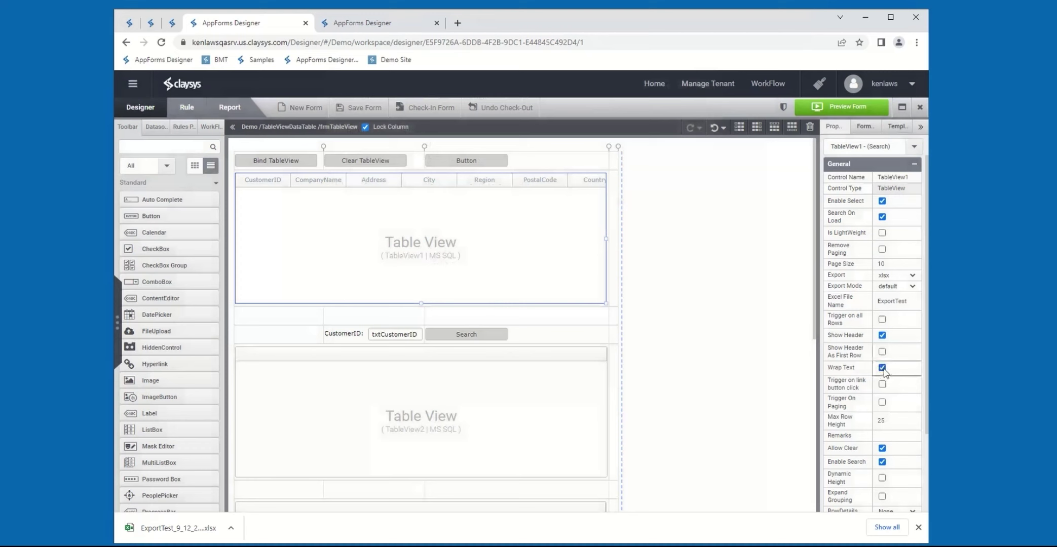
left_click(844, 112)
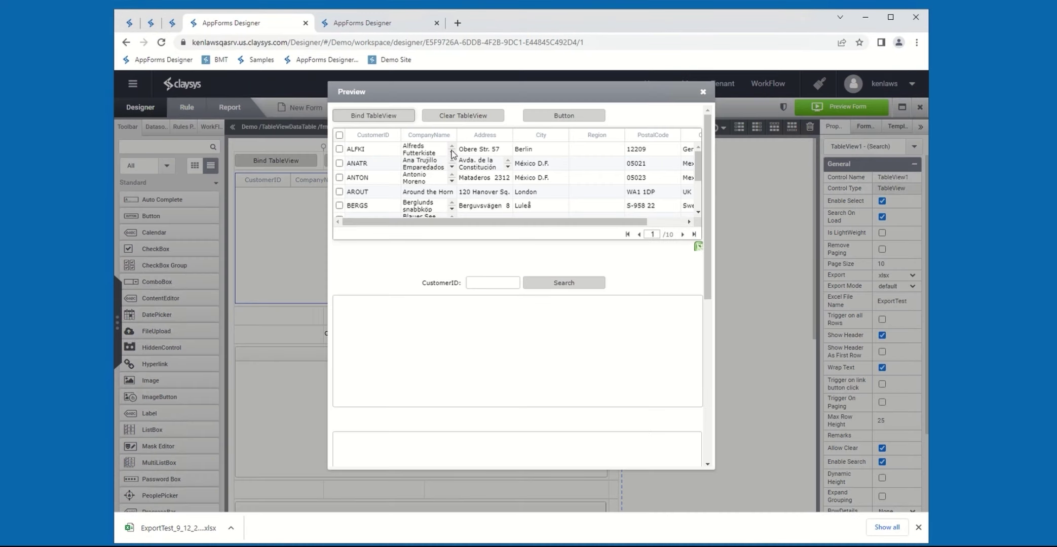
left_click(452, 152)
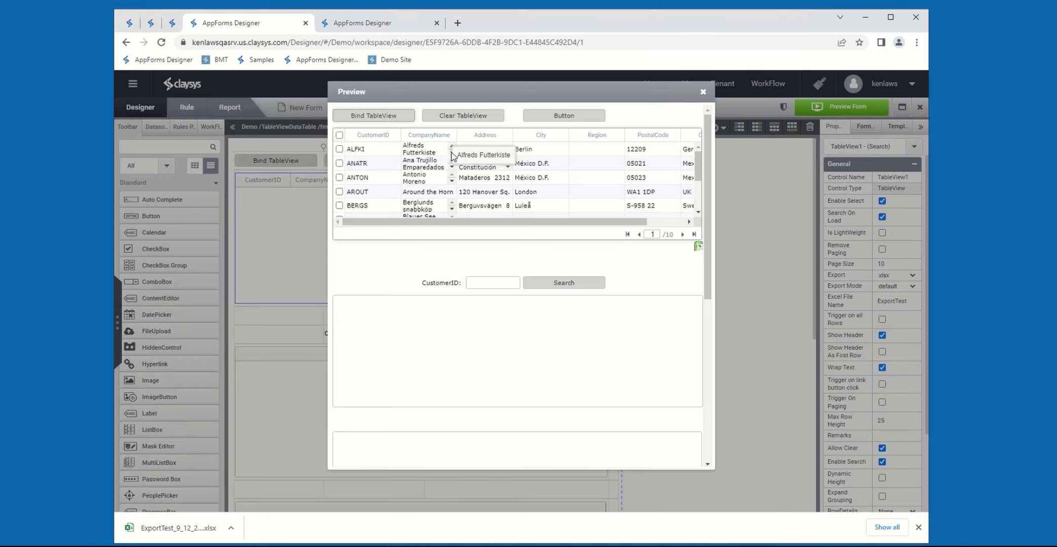
left_click(451, 146)
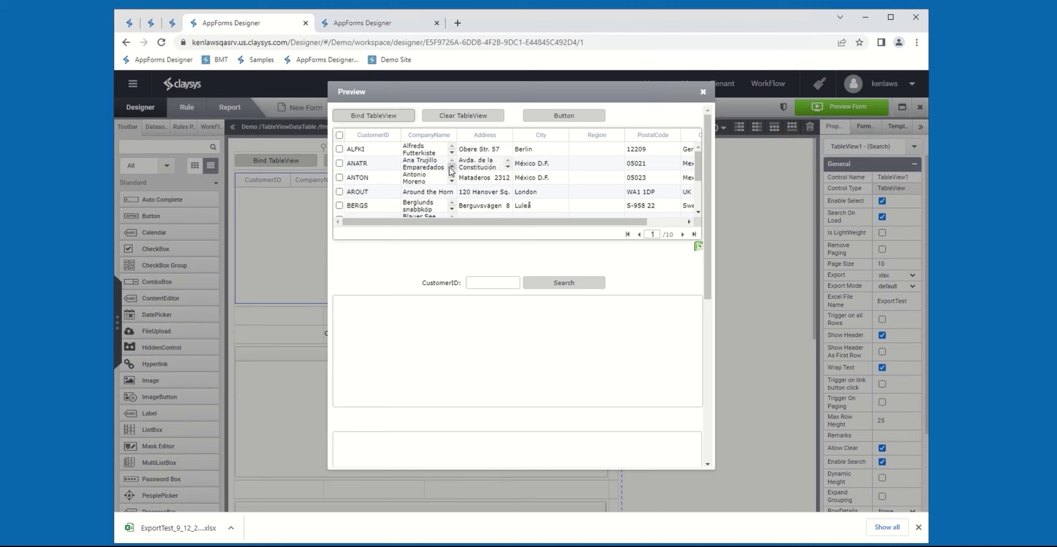
left_click(451, 167)
left_click(451, 160)
left_click(451, 181)
left_click(452, 174)
left_click(451, 209)
left_click(452, 202)
left_click(702, 94)
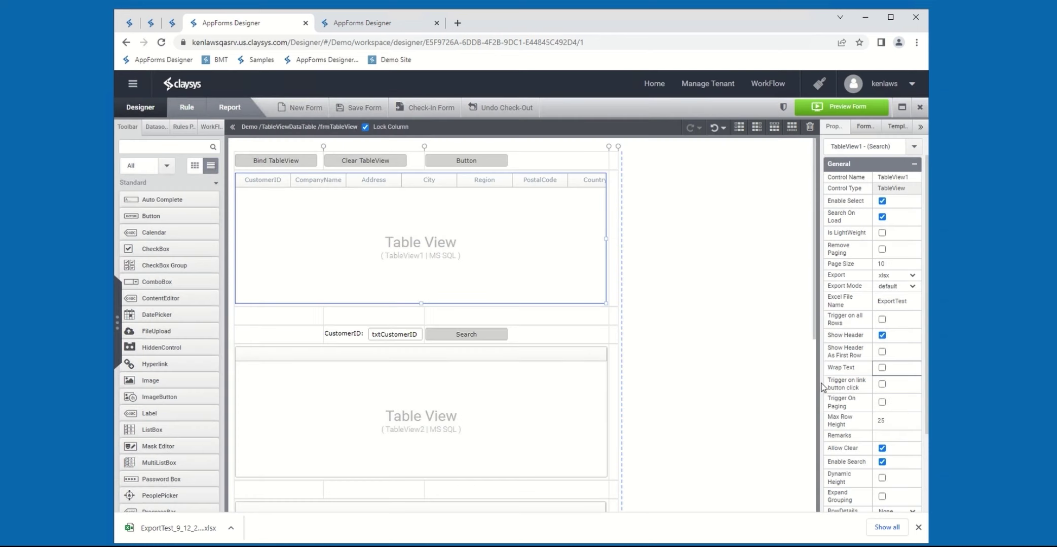
left_click(883, 388)
double_click(896, 422)
left_click(894, 437)
Preview the form with Allow Clear enabled, clear TableView1's rows, and close the preview.
scroll(896, 420, "down", 3)
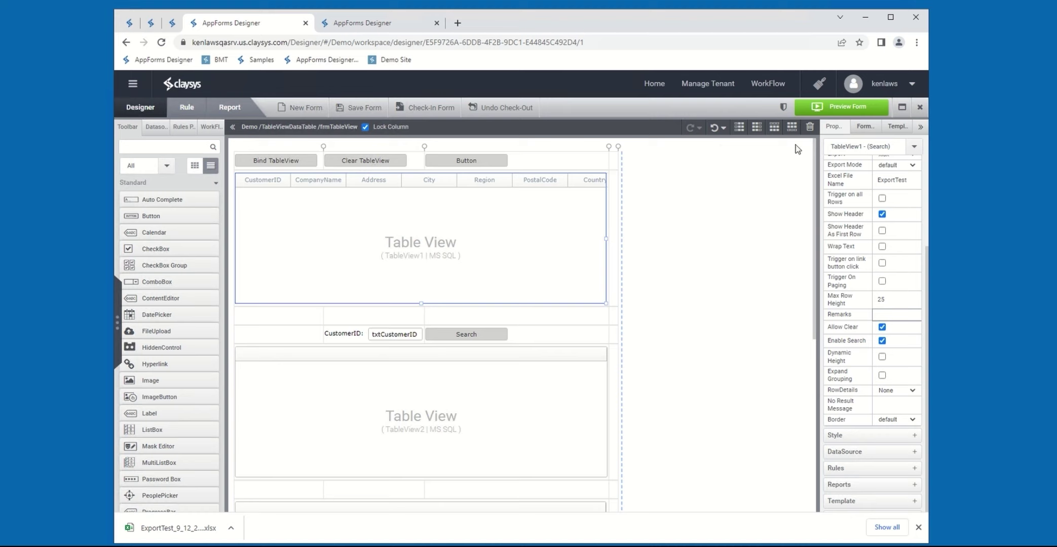
left_click(831, 109)
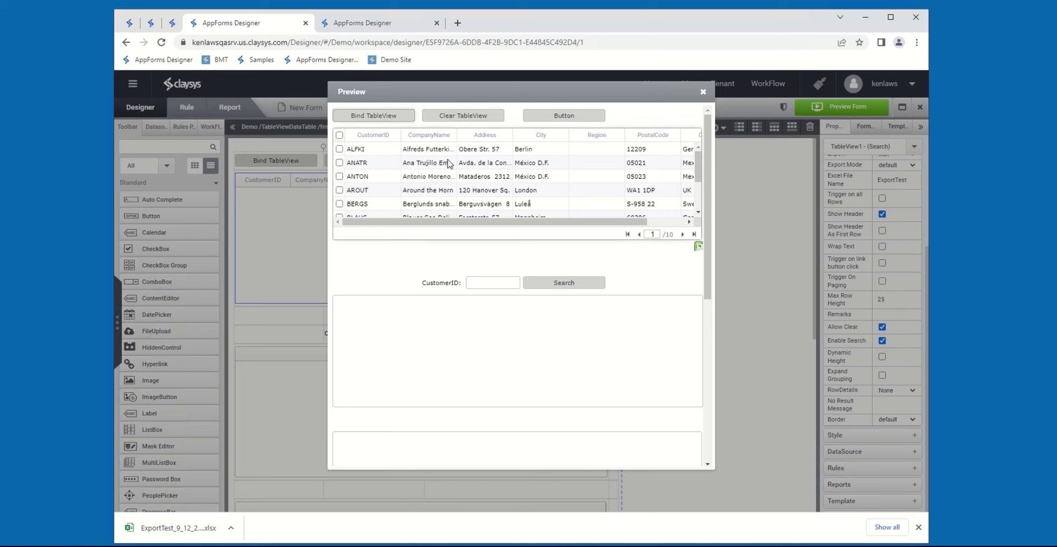
left_click(454, 118)
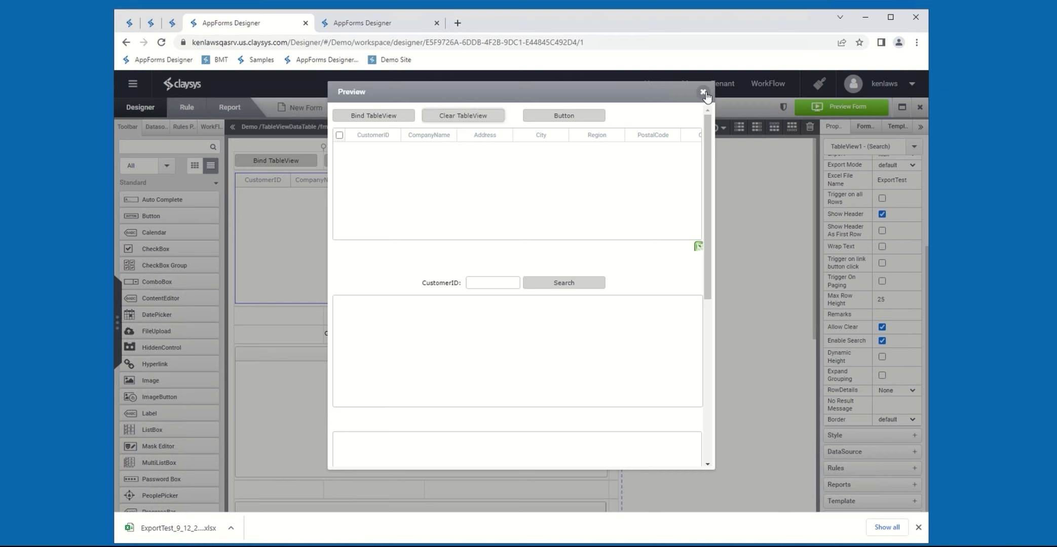
key("Escape")
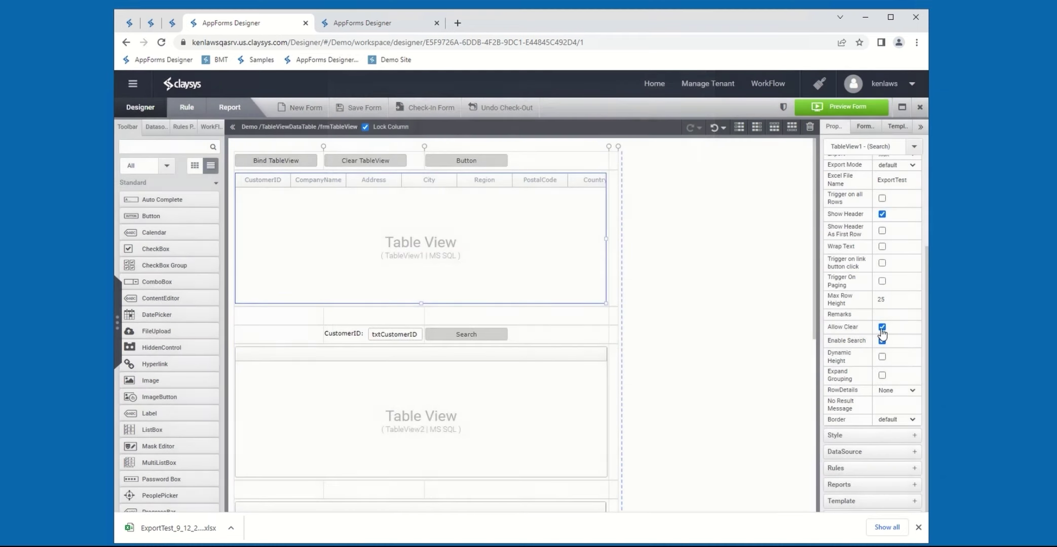
Disable Allow Clear for TableView1, try clearing its rows in a form preview, and re-enable Allow Clear.
left_click(844, 107)
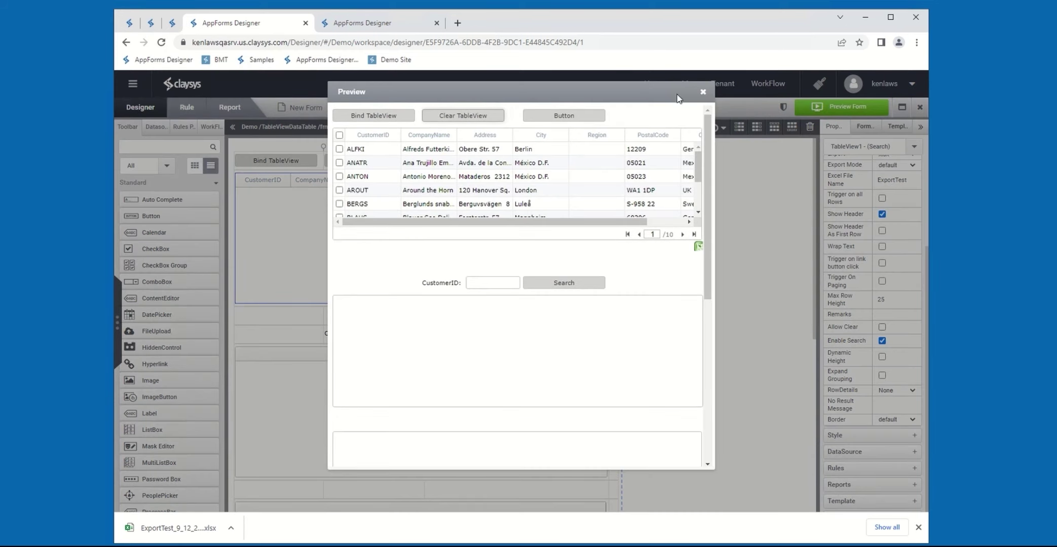
left_click(831, 306)
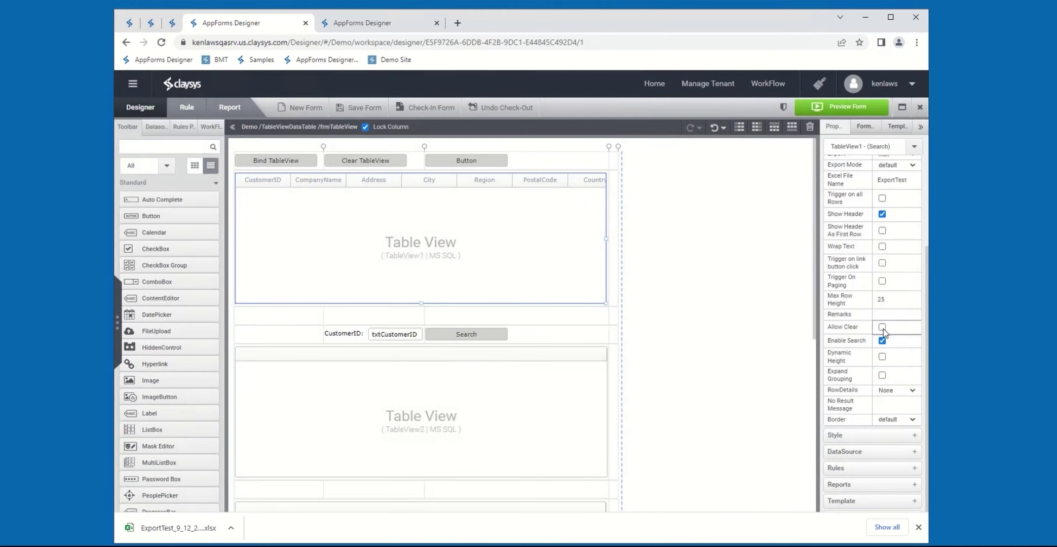
left_click(882, 328)
Disable Enable Search for TableView1, check the table's contents in a form preview, and re-enable the option.
left_click(882, 343)
left_click(883, 340)
left_click(844, 105)
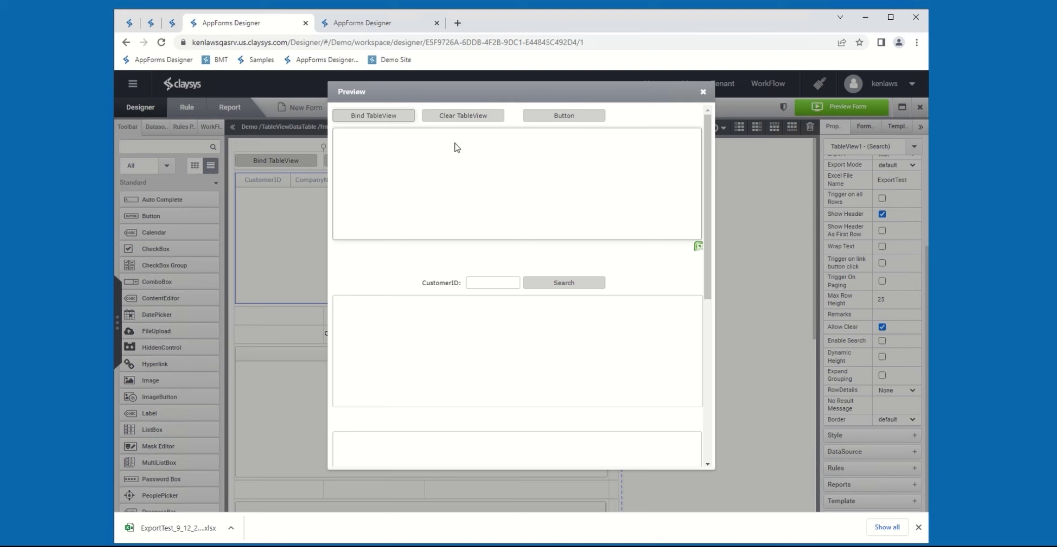
left_click(703, 92)
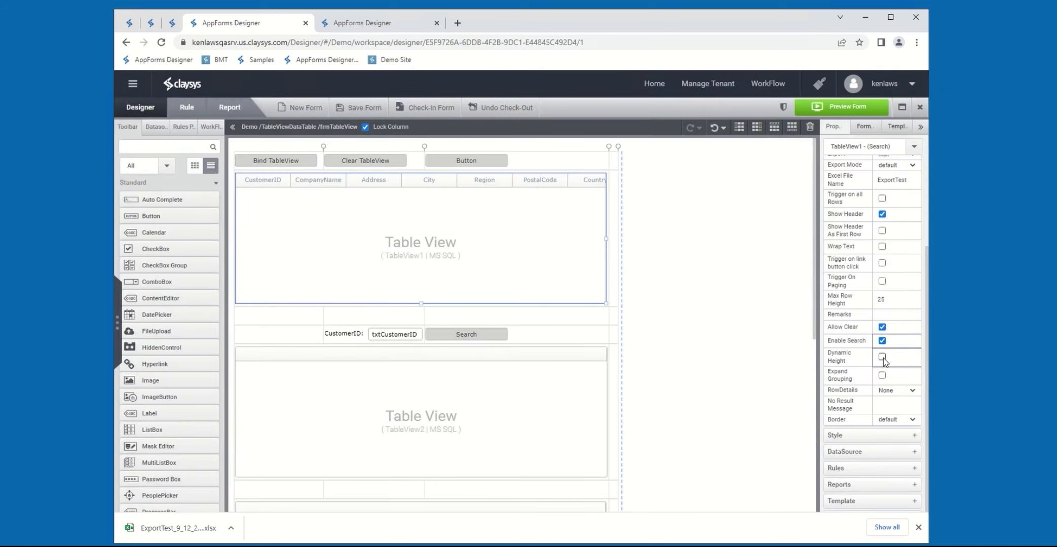
Enable Dynamic Height for TableView1 and open its Max Height value for editing.
left_click(883, 358)
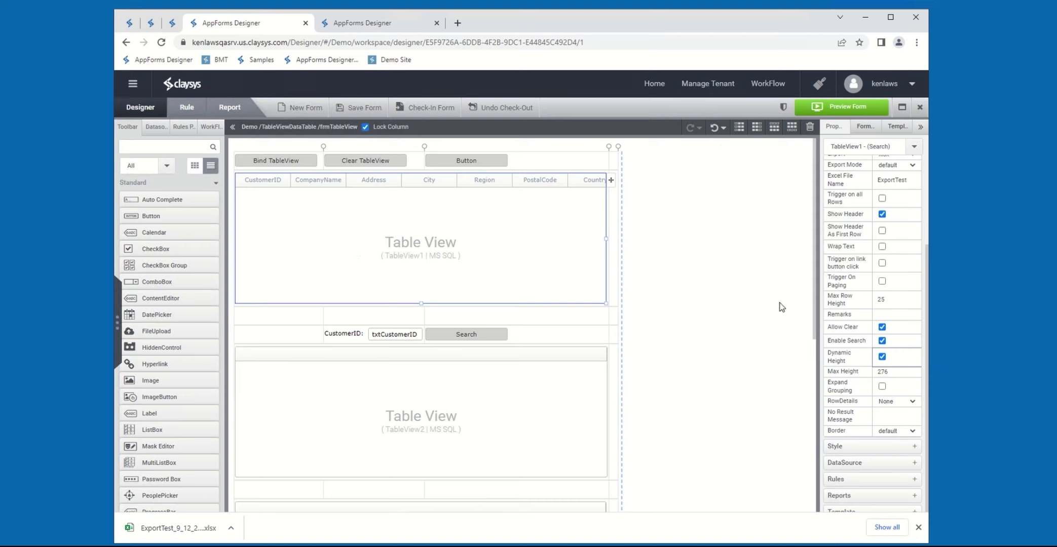
left_click(902, 370)
double_click(902, 373)
left_click(902, 372)
Edit TableView1's data source configuration, replacing the dbo.Customers table with dbo.Order Details.
double_click(469, 210)
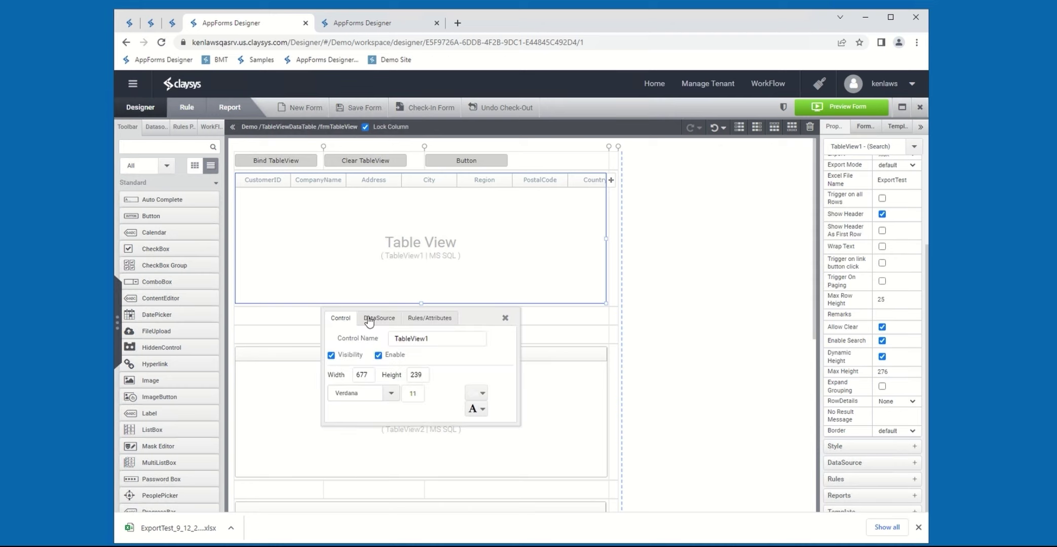
left_click(370, 320)
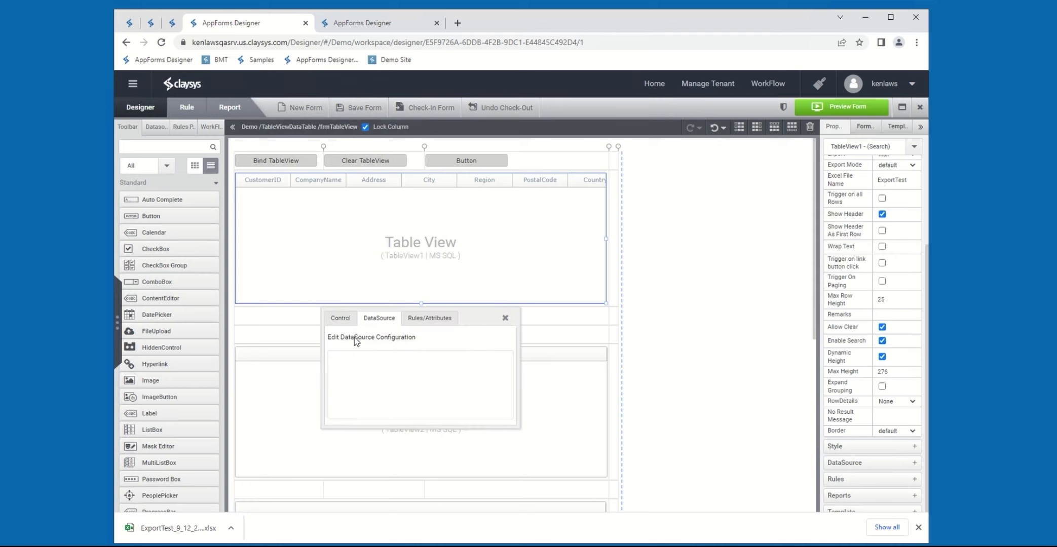
left_click(355, 337)
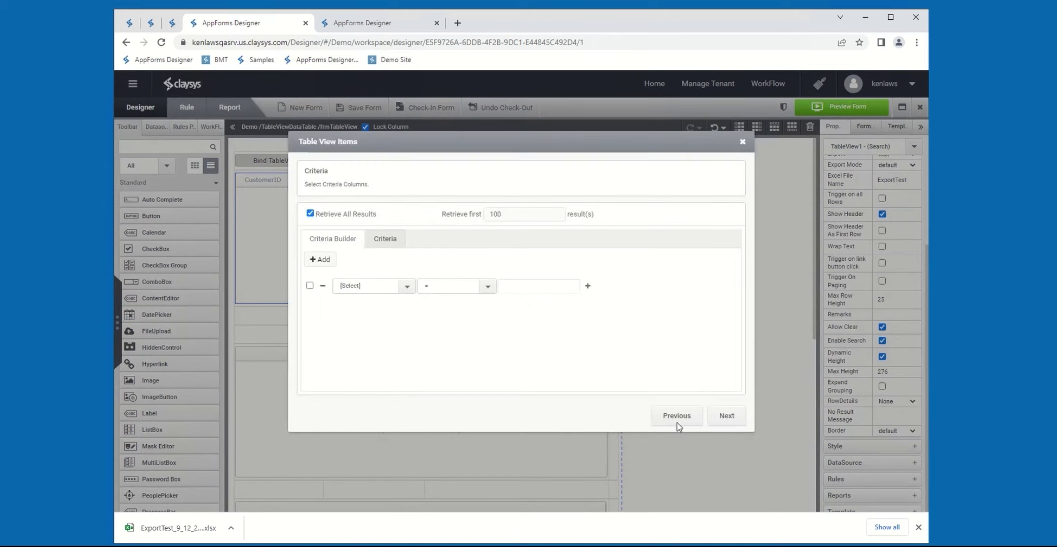
left_click(677, 424)
left_click(674, 421)
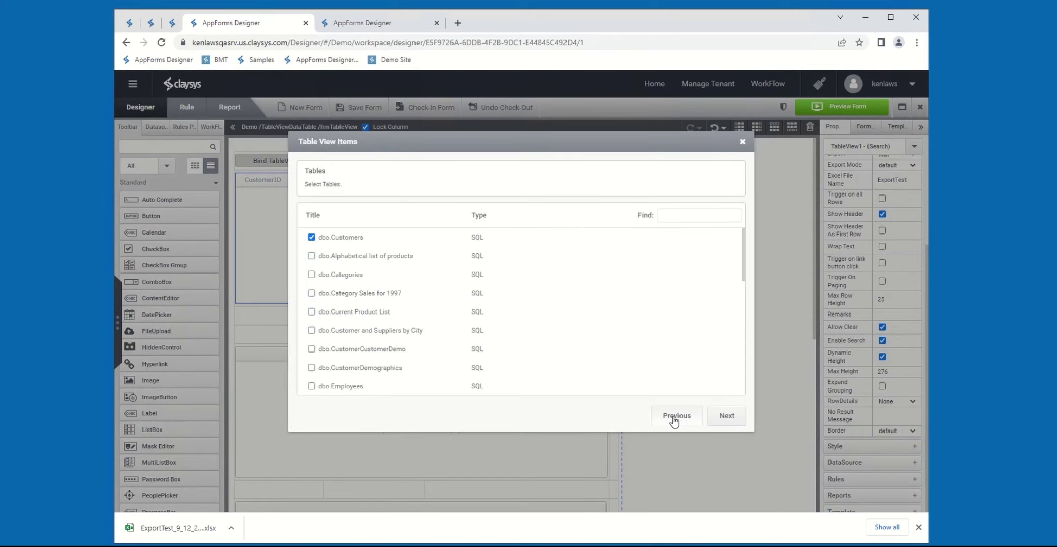
left_click(311, 237)
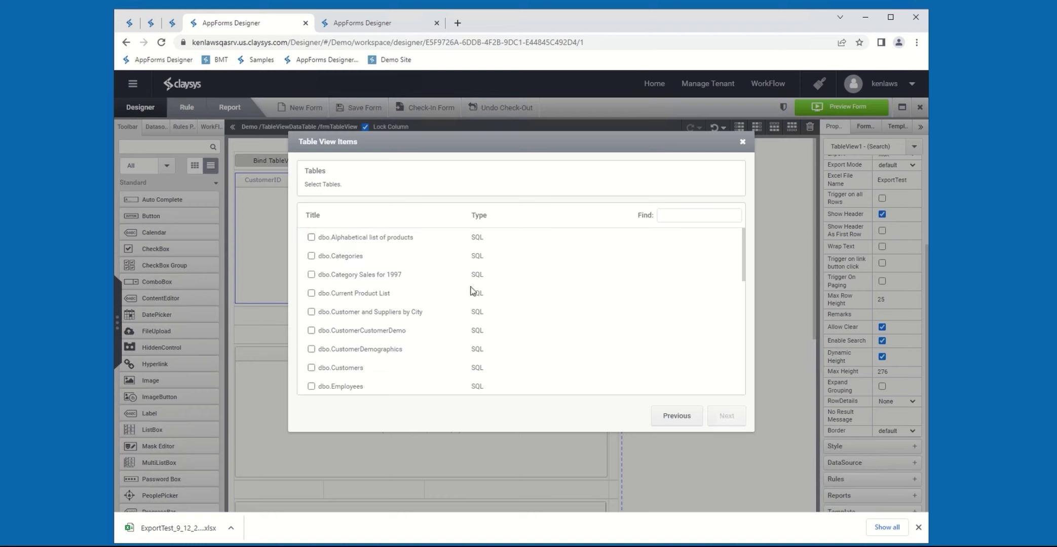
scroll(404, 289, "down", 3)
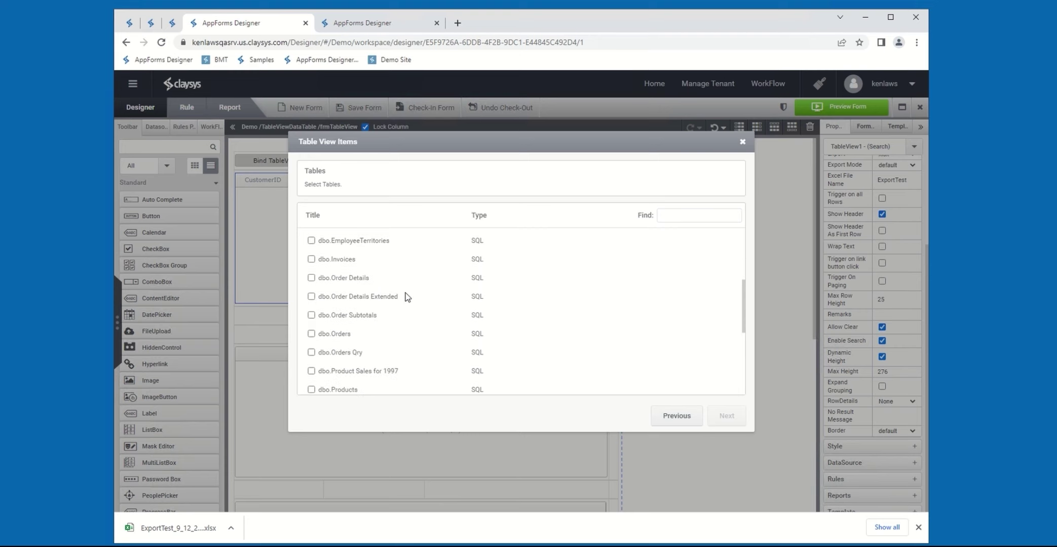
left_click(311, 278)
left_click(726, 418)
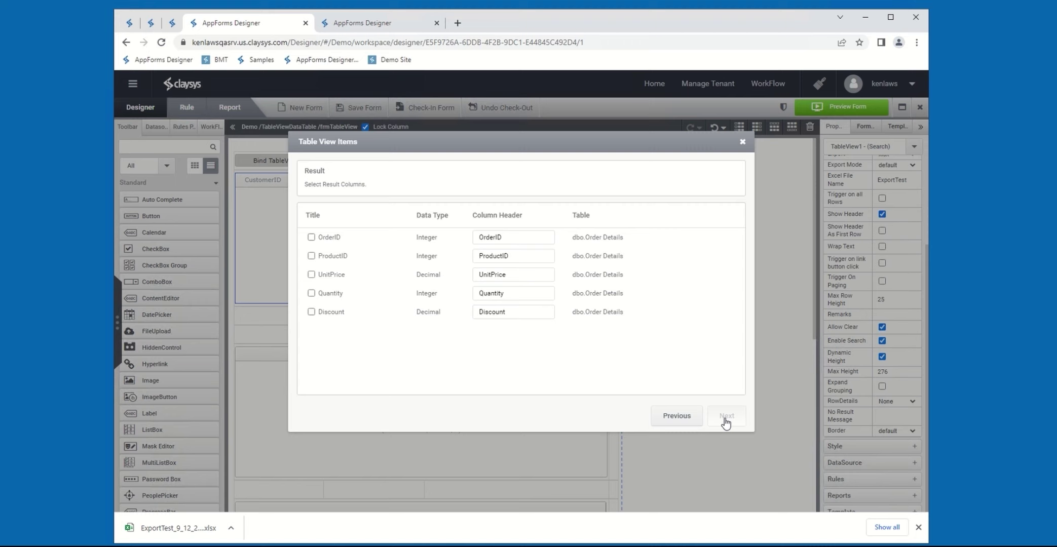
Include OrderID, ProductID, UnitPrice, Quantity and Discount as result columns, keeping the default criteria and no table relation.
left_click(311, 237)
left_click(311, 255)
left_click(312, 274)
left_click(312, 293)
left_click(728, 418)
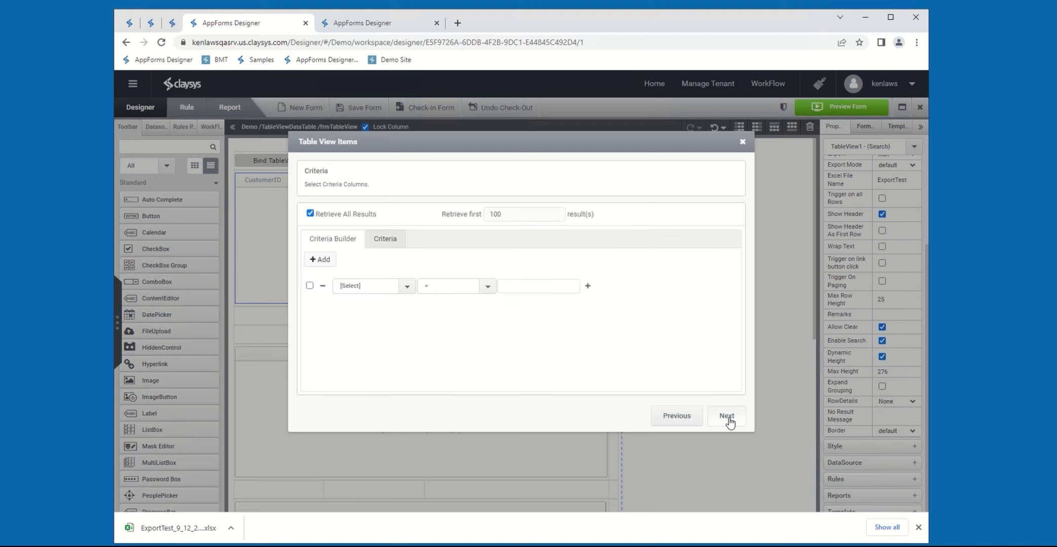
left_click(726, 416)
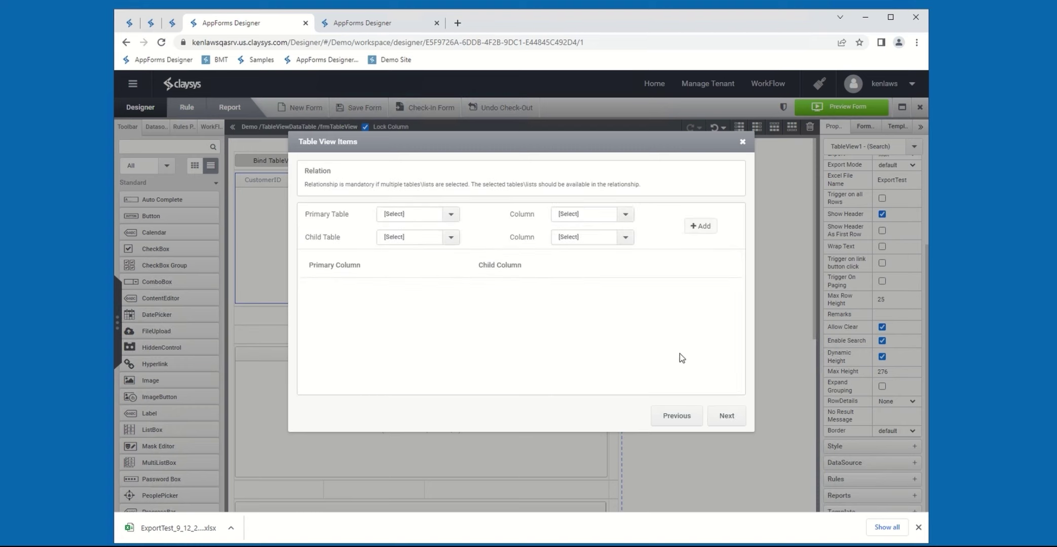
left_click(717, 415)
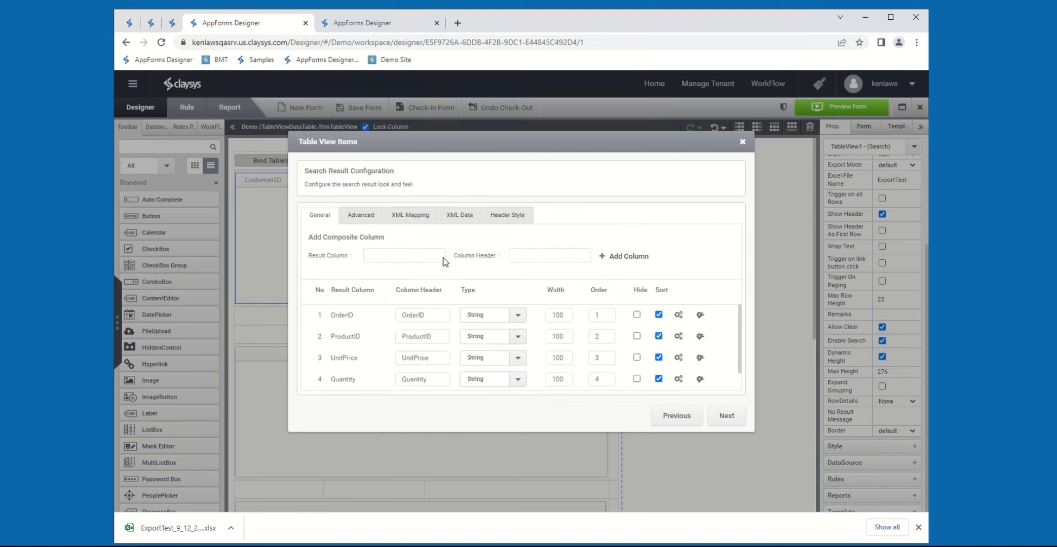
Review the result columns, group the results by dbo.Order Details.ProductID, and finish the data source configuration.
left_click(359, 218)
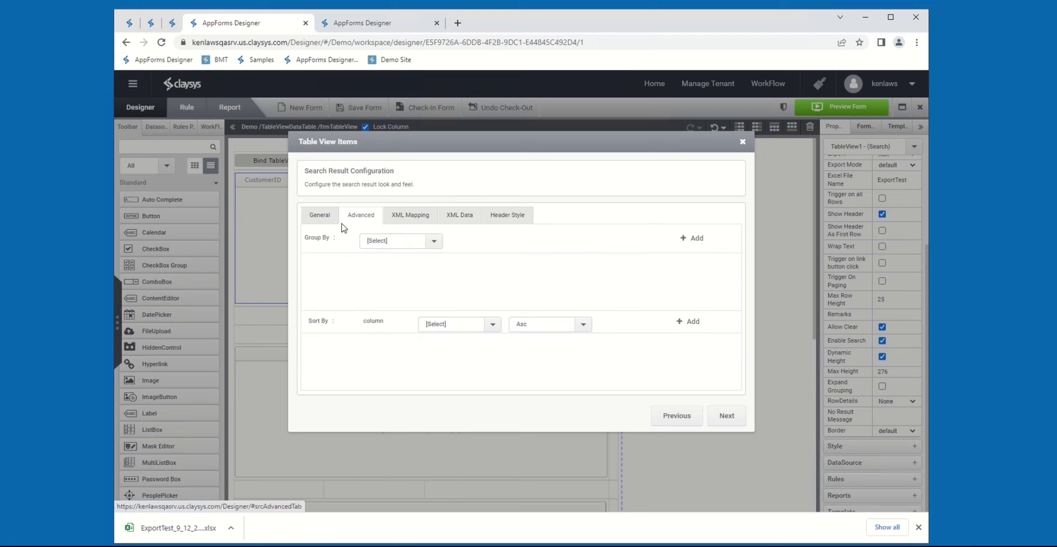
left_click(318, 218)
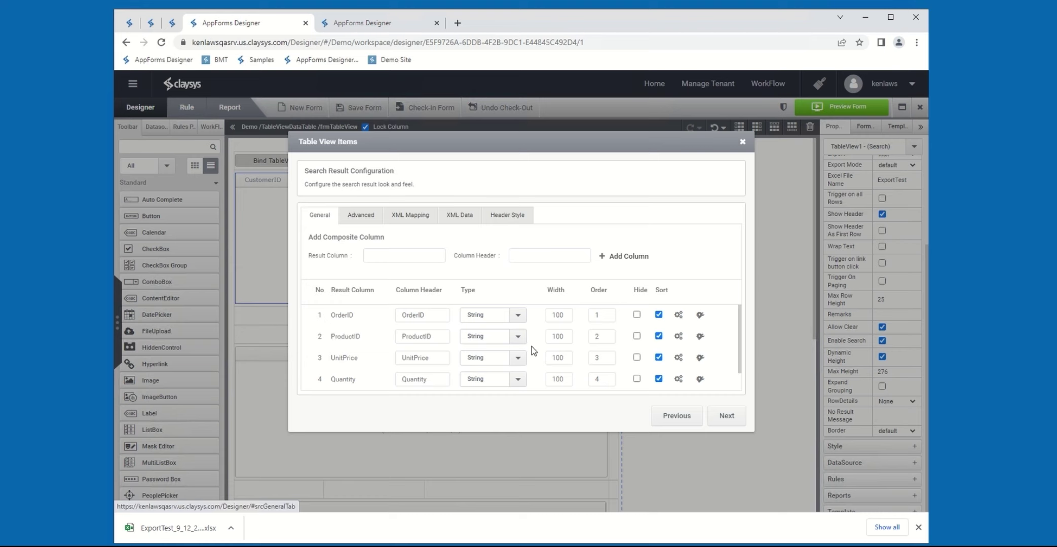
scroll(533, 350, "down", 1)
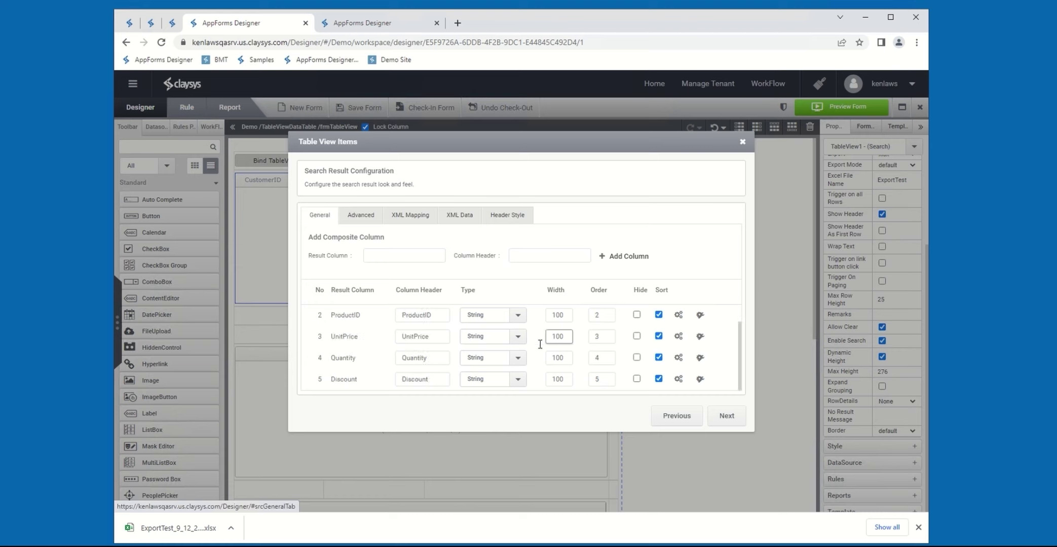
scroll(450, 360, "up", 1)
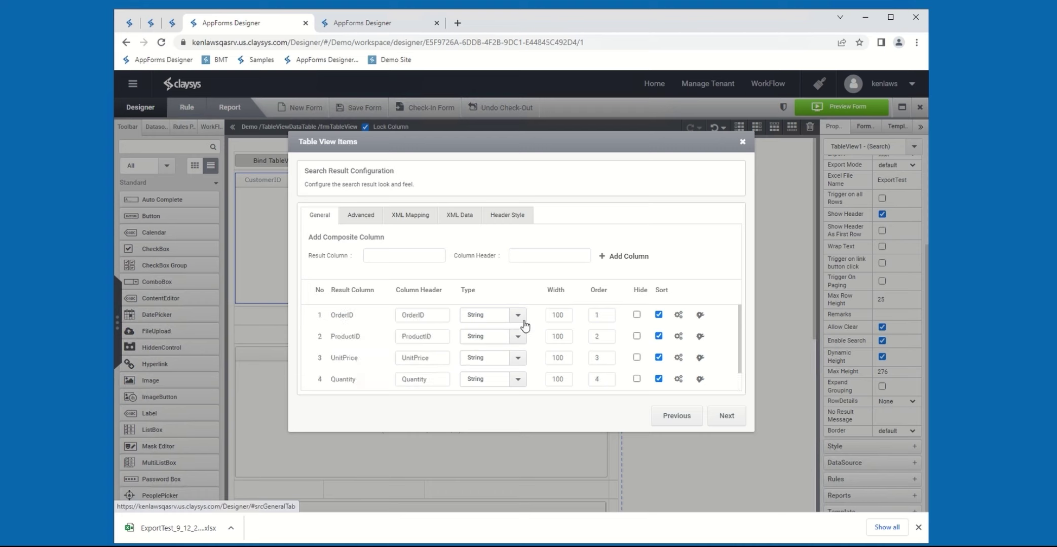
left_click(354, 217)
left_click(432, 243)
left_click(392, 276)
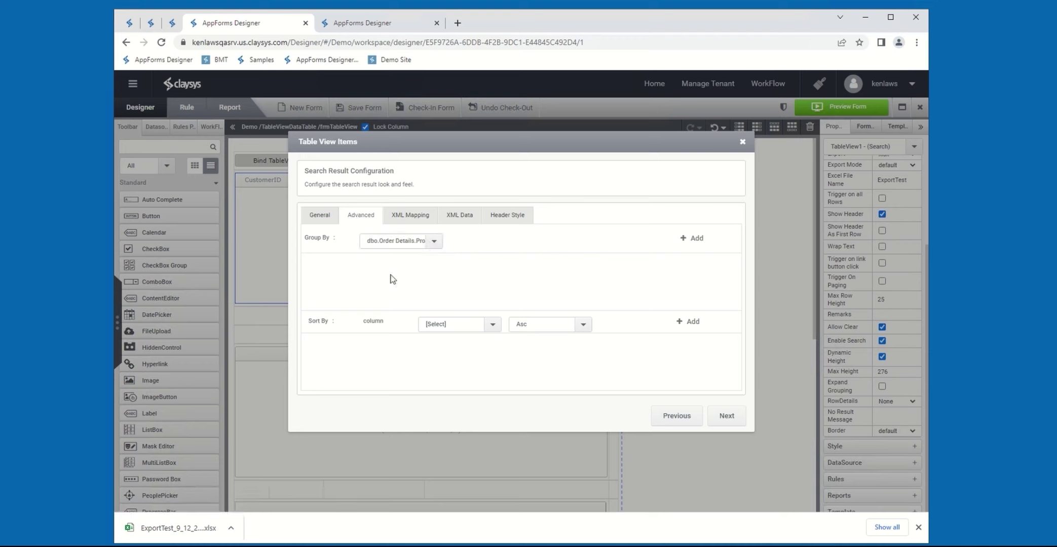
left_click(684, 243)
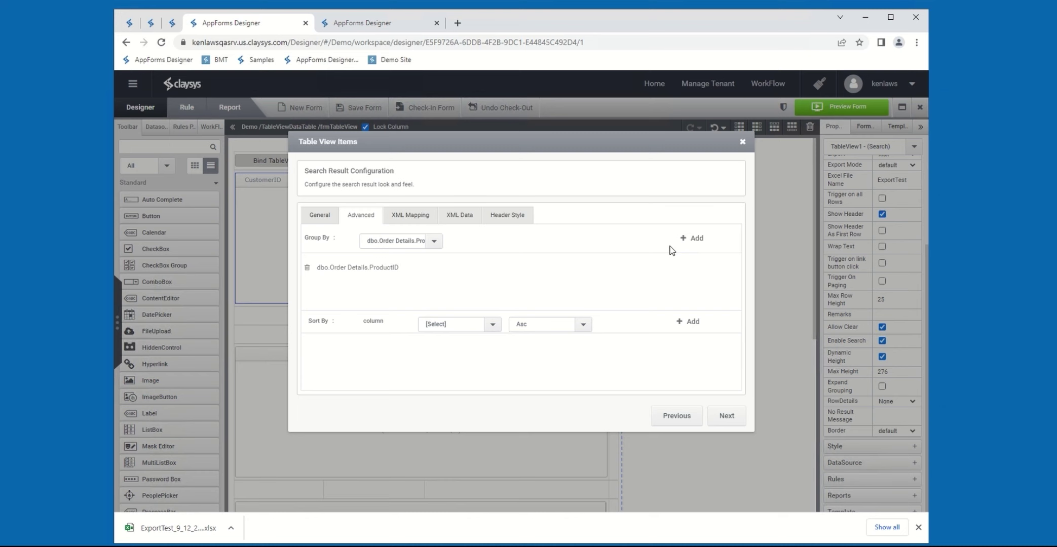
left_click(733, 414)
left_click(733, 415)
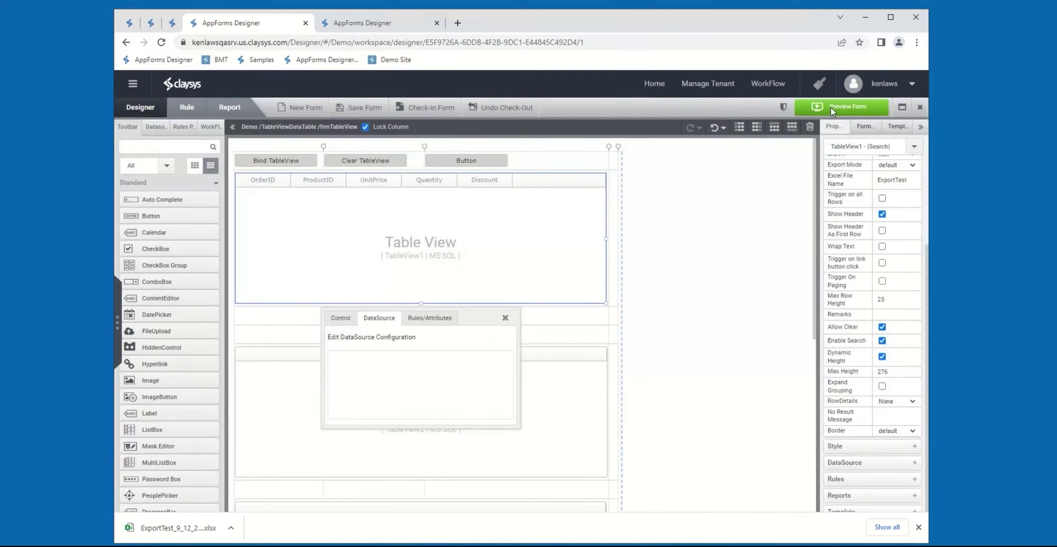
Preview the form, expand and collapse the groups for ProductID 2 and 10, and close the preview.
left_click(831, 109)
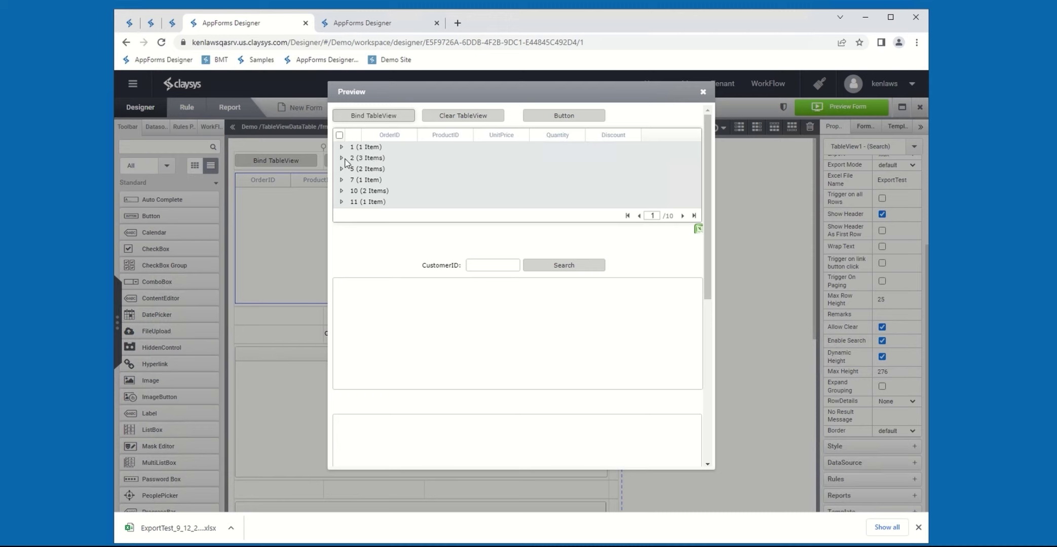
left_click(342, 159)
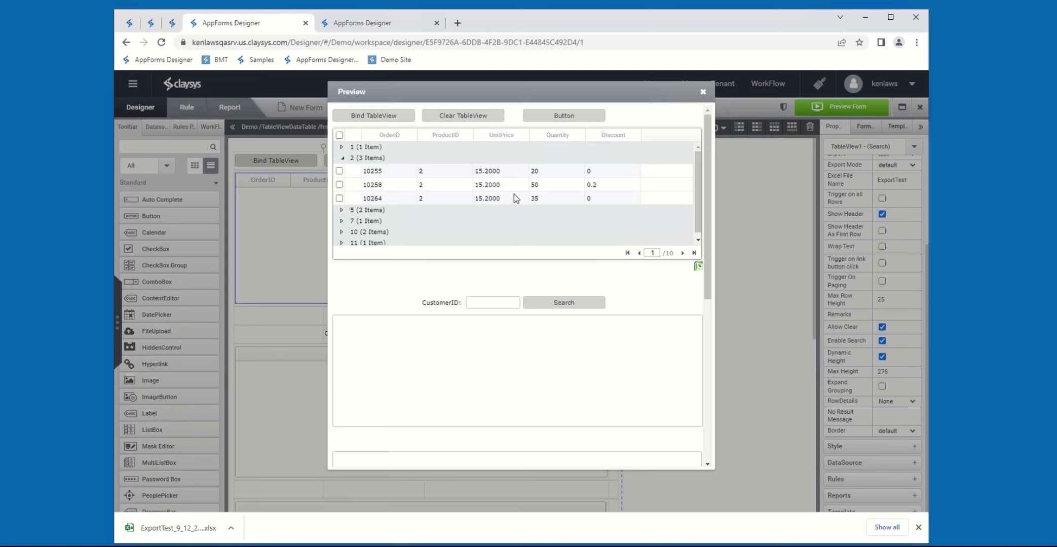
left_click(342, 158)
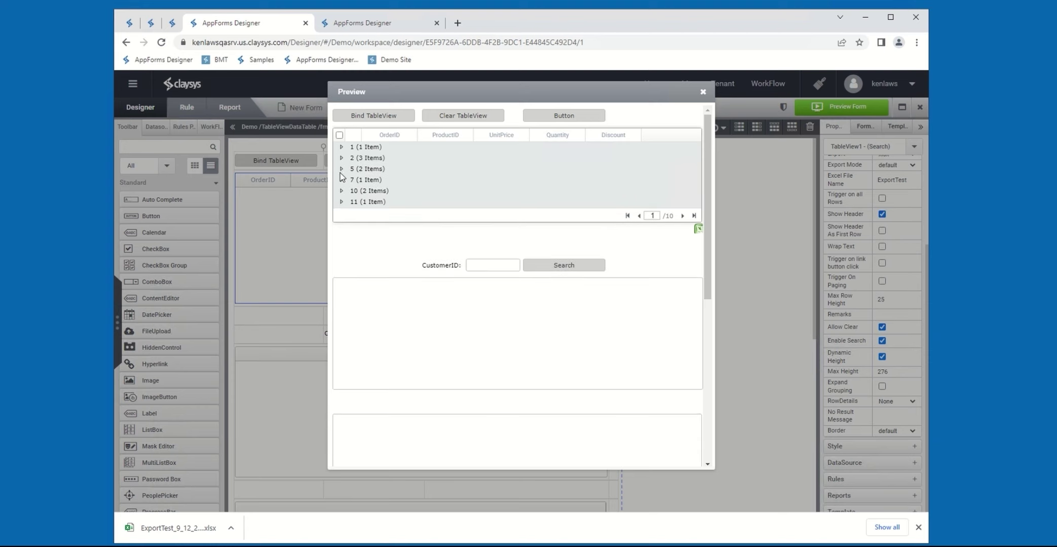
left_click(343, 191)
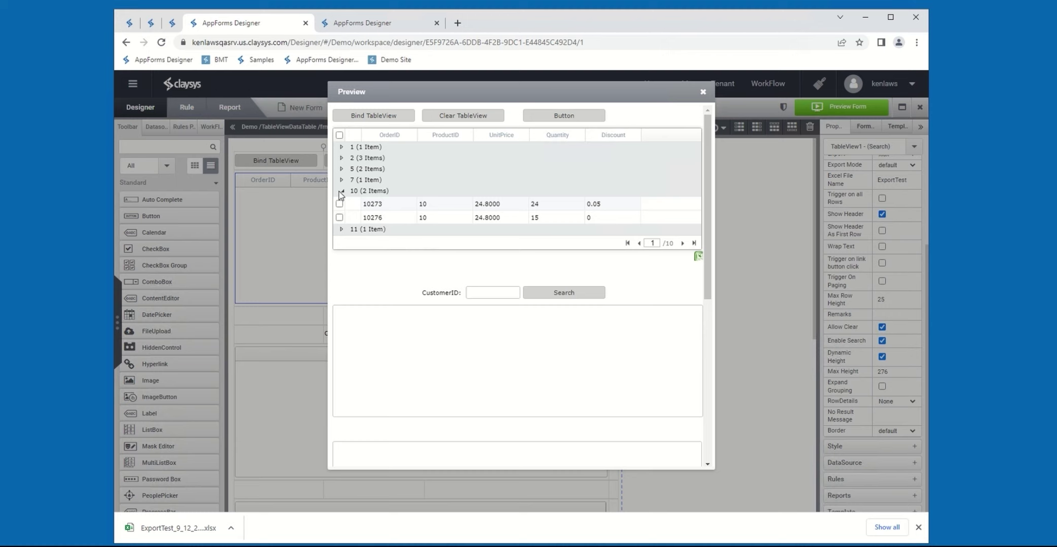
left_click(341, 191)
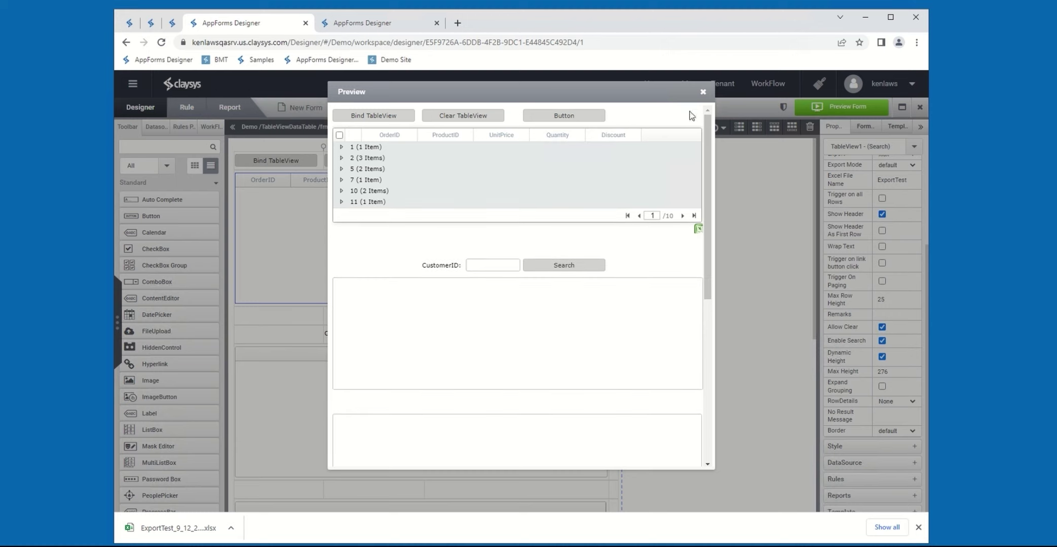
left_click(702, 93)
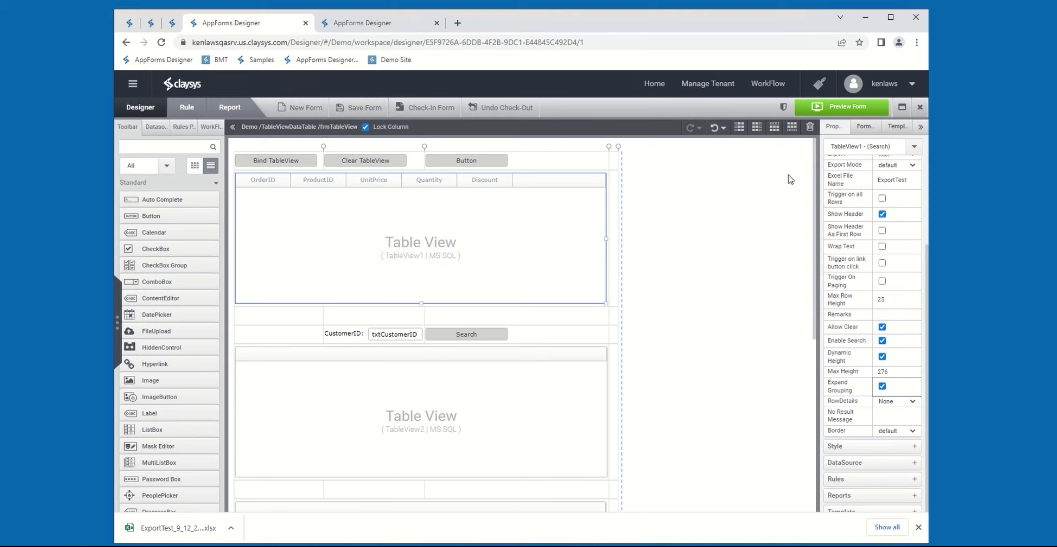
Enable Expand Grouping for TableView1 and check the grouped rows in a form preview.
left_click(833, 107)
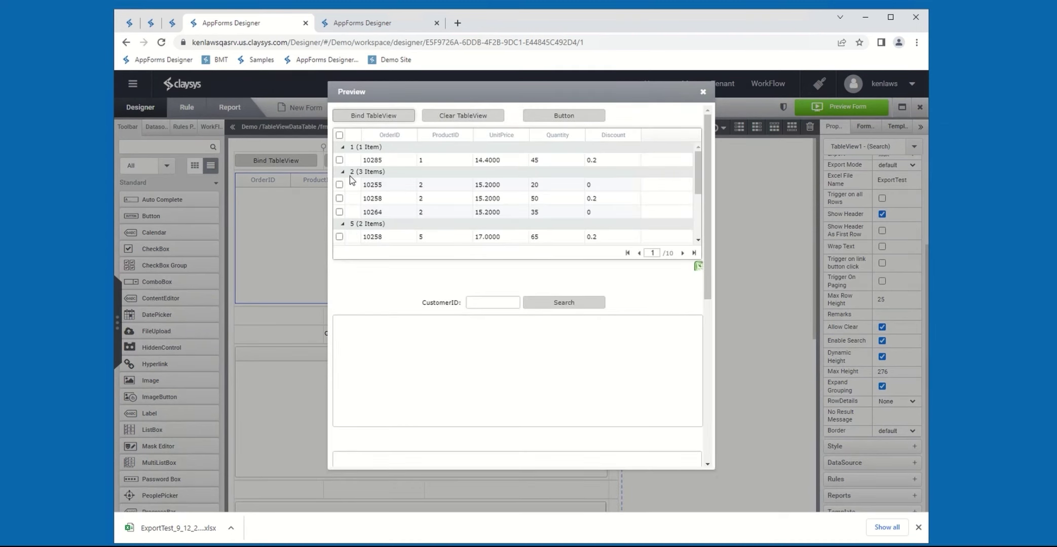
scroll(488, 207, "down", 5)
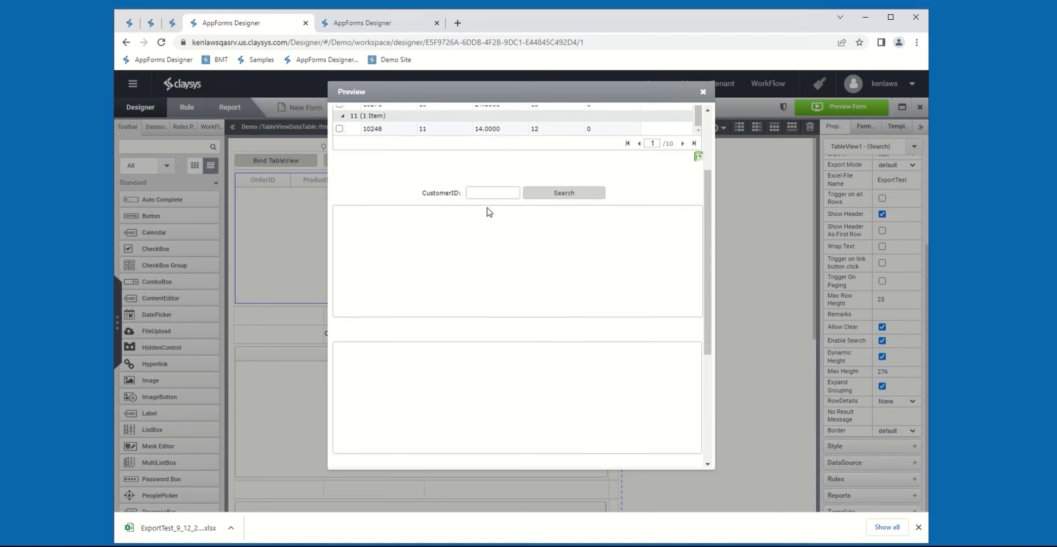
scroll(488, 211, "up", 5)
left_click(703, 92)
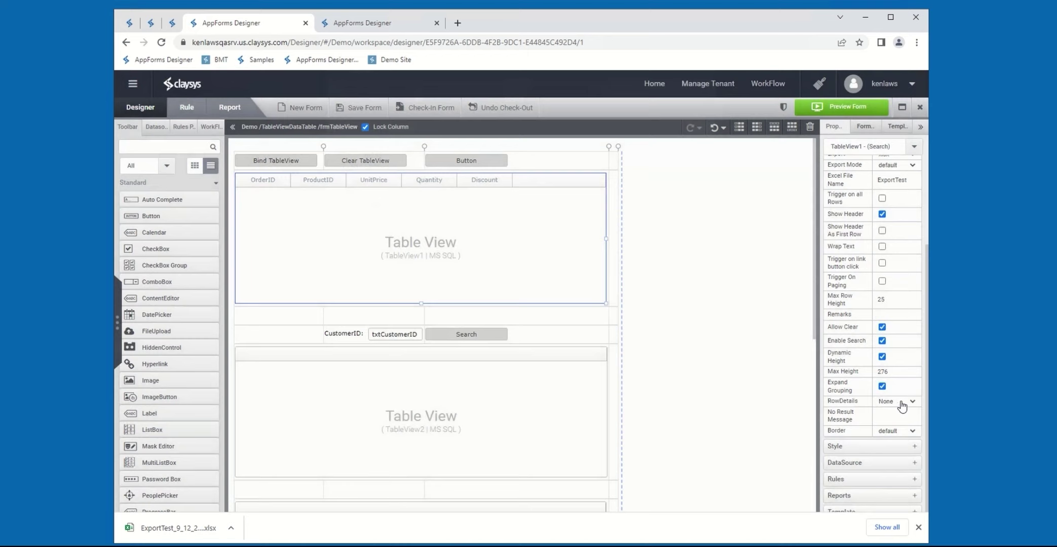
Set TableView1's RowDetails to On Select, preview the form, select the rows for orders 10255 and 10264, and close the preview.
left_click(911, 402)
left_click(897, 418)
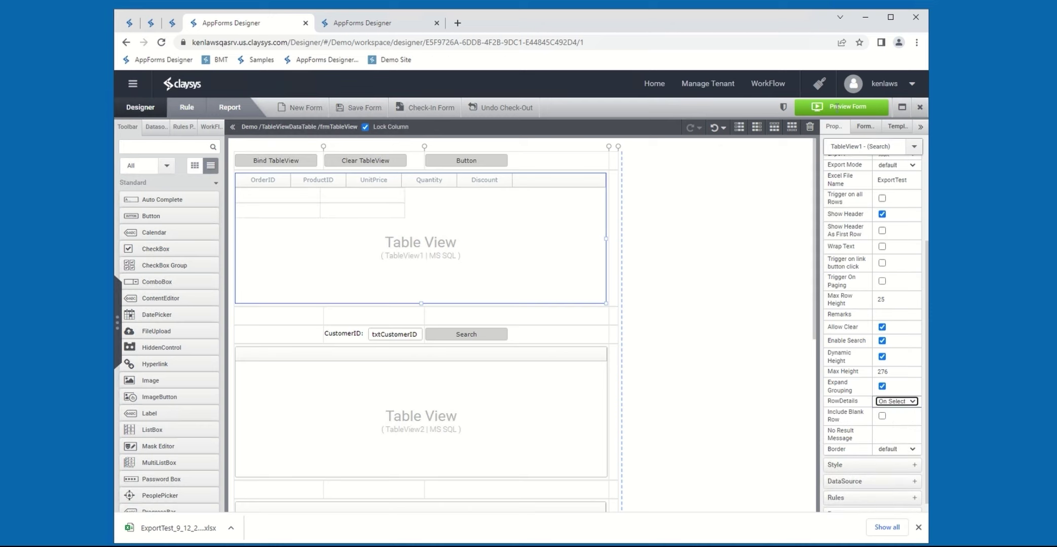
left_click(836, 106)
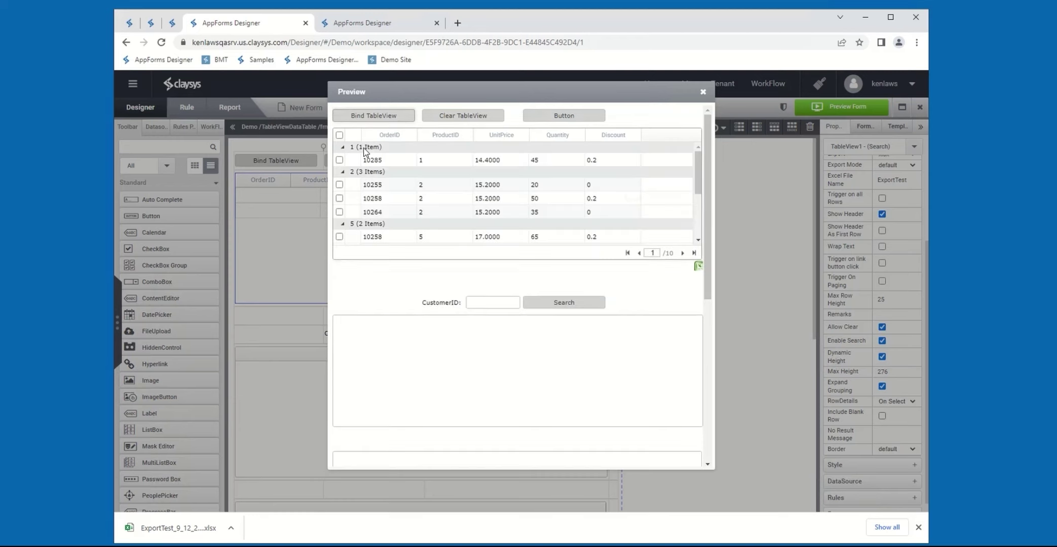
left_click(381, 185)
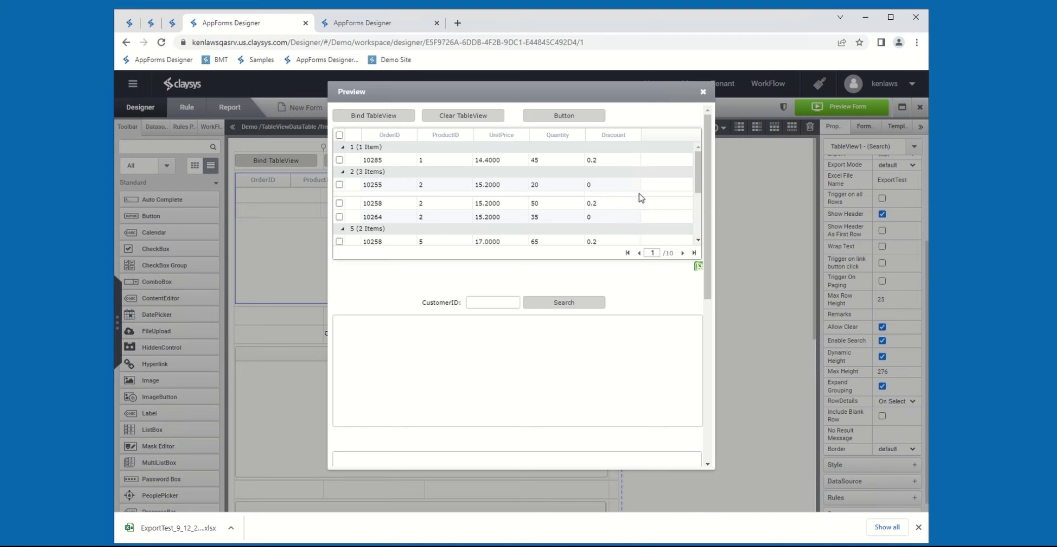
left_click(551, 219)
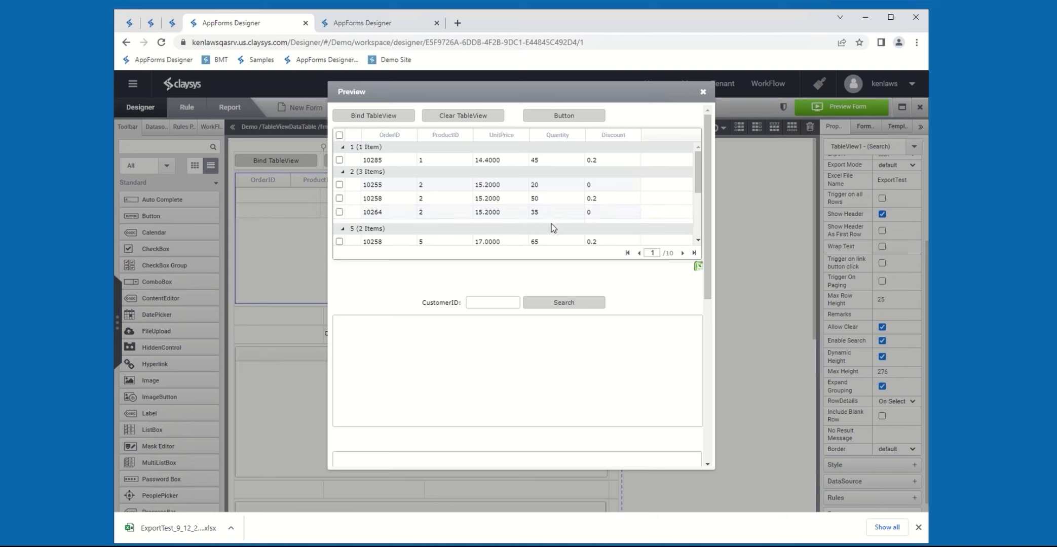
left_click(703, 92)
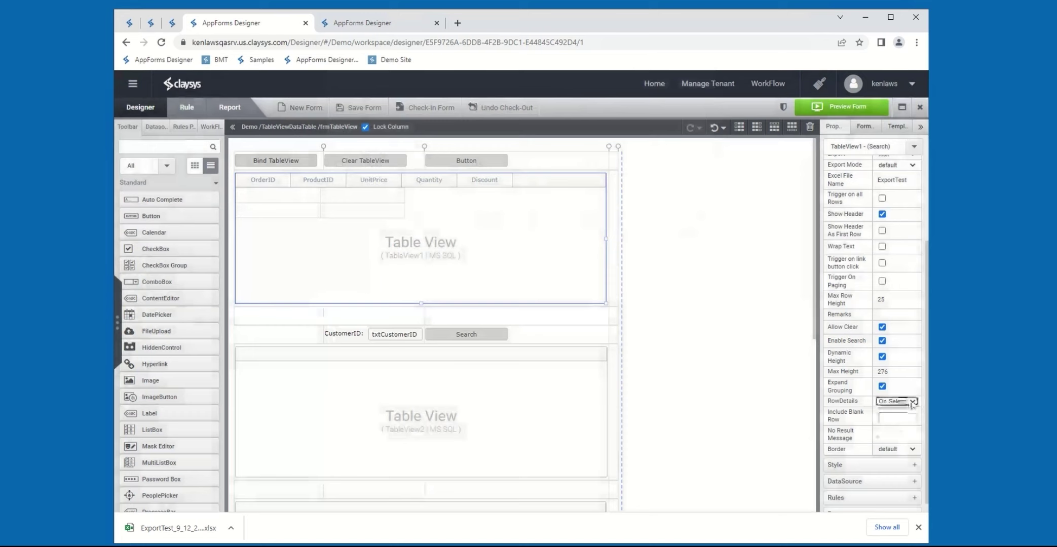
Try other RowDetails options for TableView1, including Always with its Include Blank Row option, and return RowDetails to None.
left_click(905, 402)
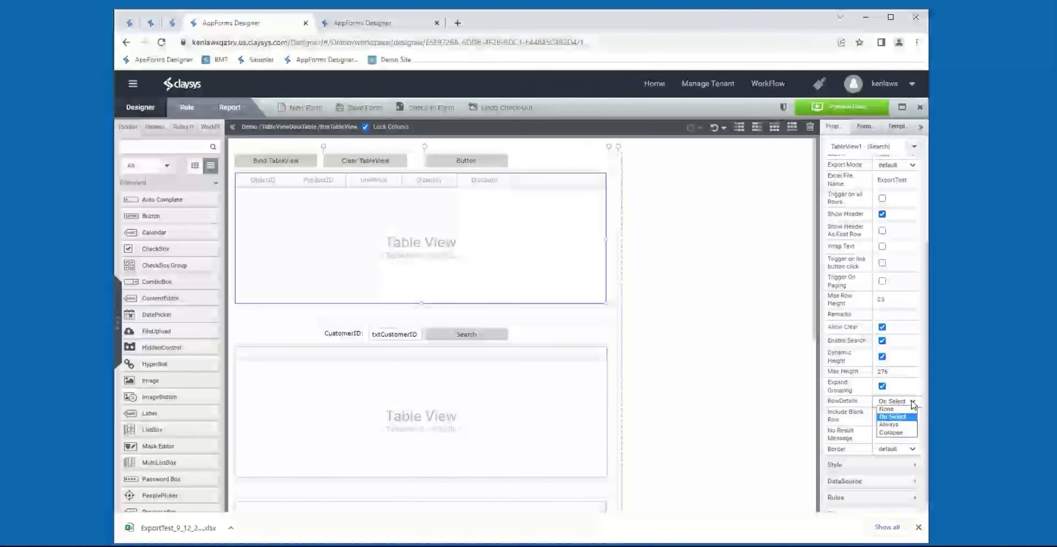
left_click(903, 434)
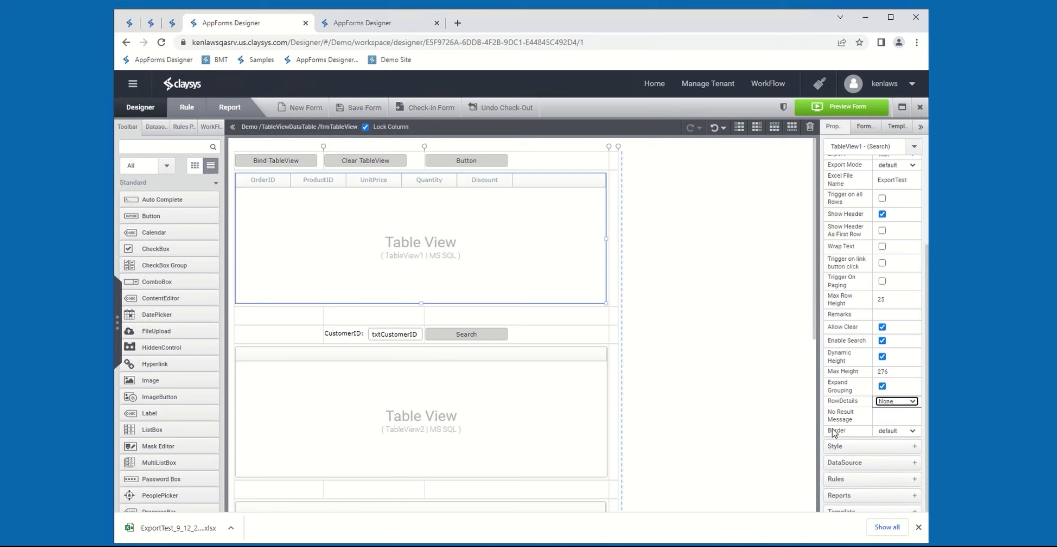
left_click(899, 401)
left_click(896, 402)
left_click(890, 425)
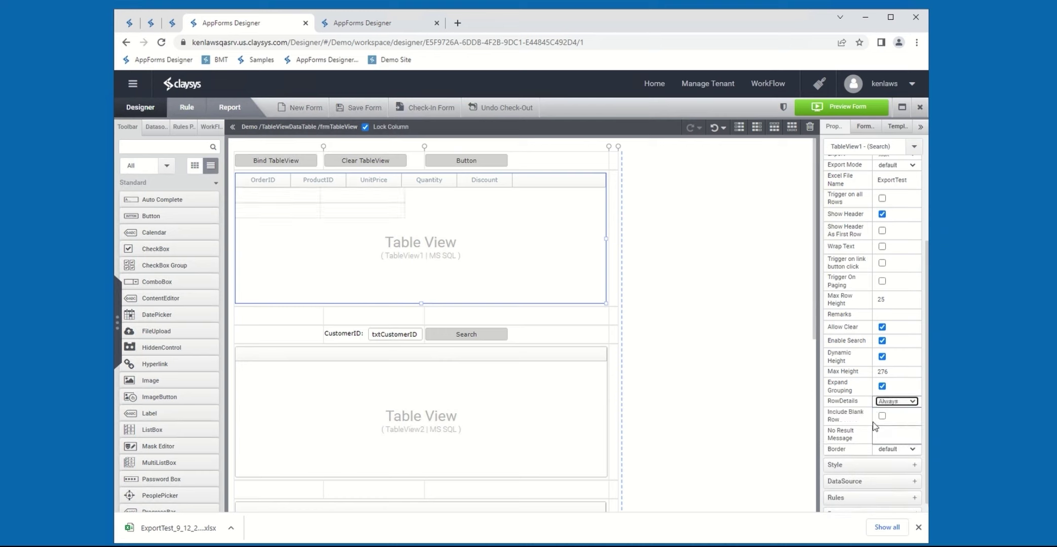
left_click(881, 417)
left_click(887, 401)
left_click(882, 437)
Set TableView1's No Result Message to "No data found" and start an OrderID equals criterion in its data source configuration.
left_click(903, 416)
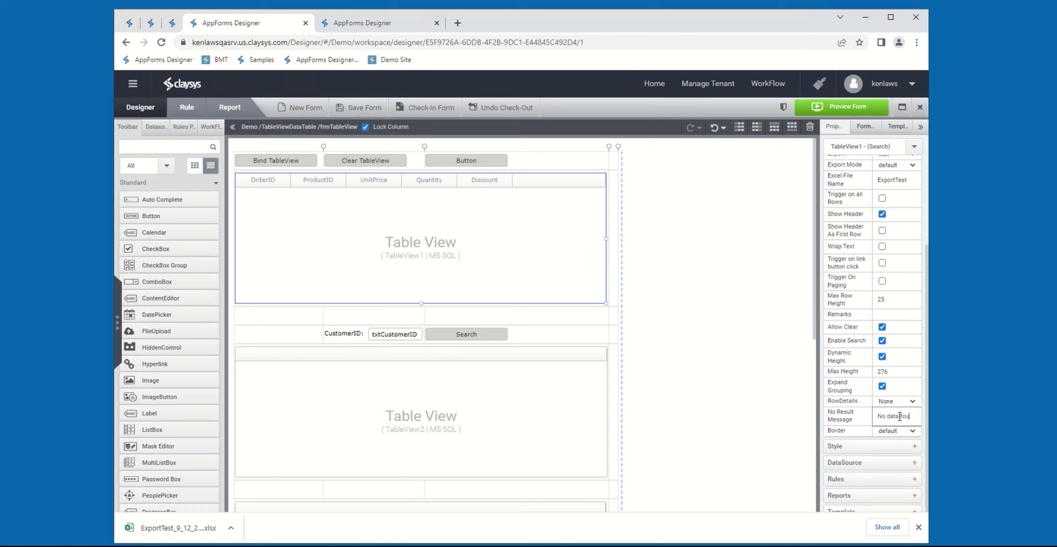
right_click(397, 229)
left_click(391, 338)
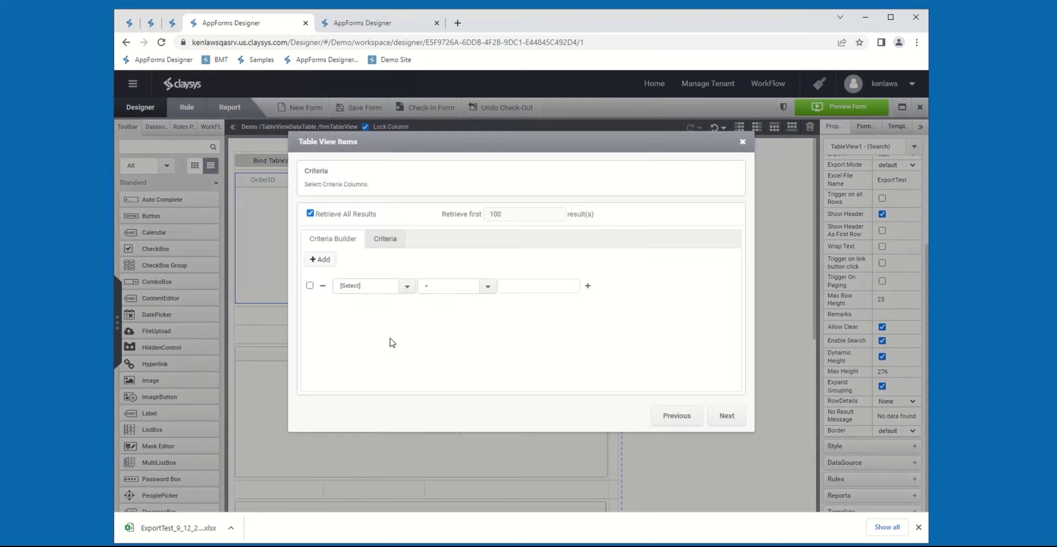
left_click(359, 288)
left_click(360, 308)
left_click(557, 286)
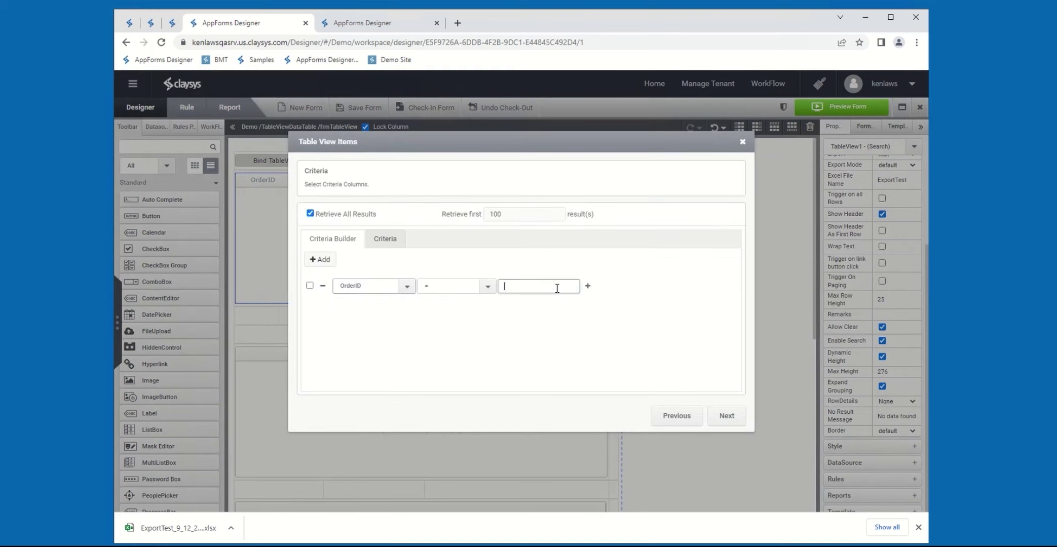
Finish TableView1's data source configuration and check the no-result message in a form preview.
left_click(723, 417)
left_click(721, 416)
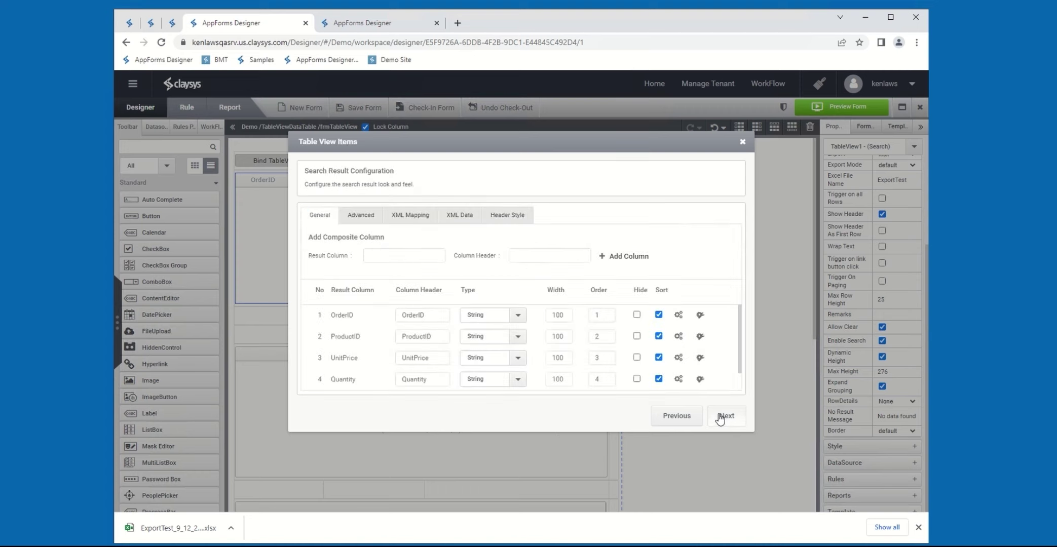
left_click(720, 418)
left_click(720, 417)
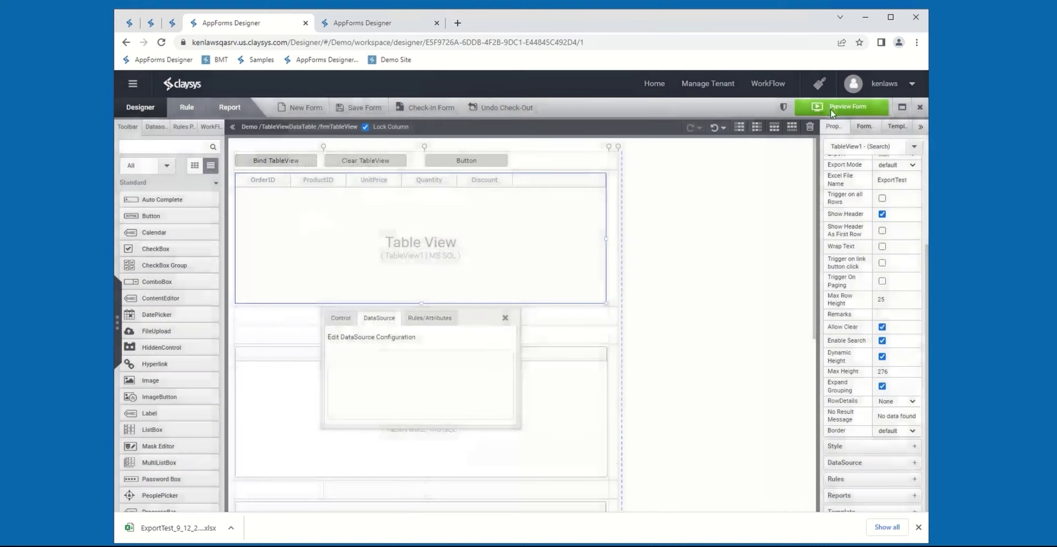
left_click(833, 108)
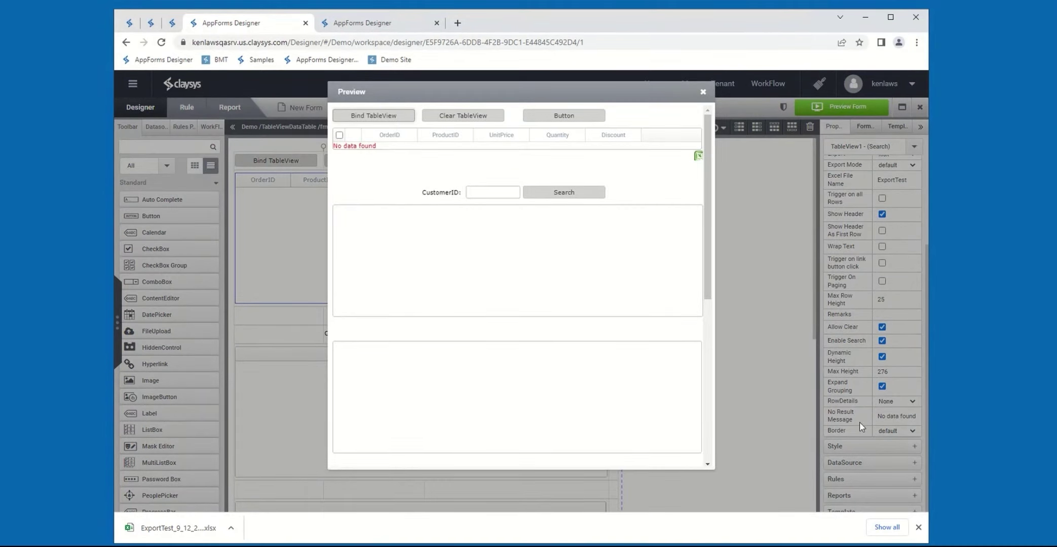
left_click(703, 93)
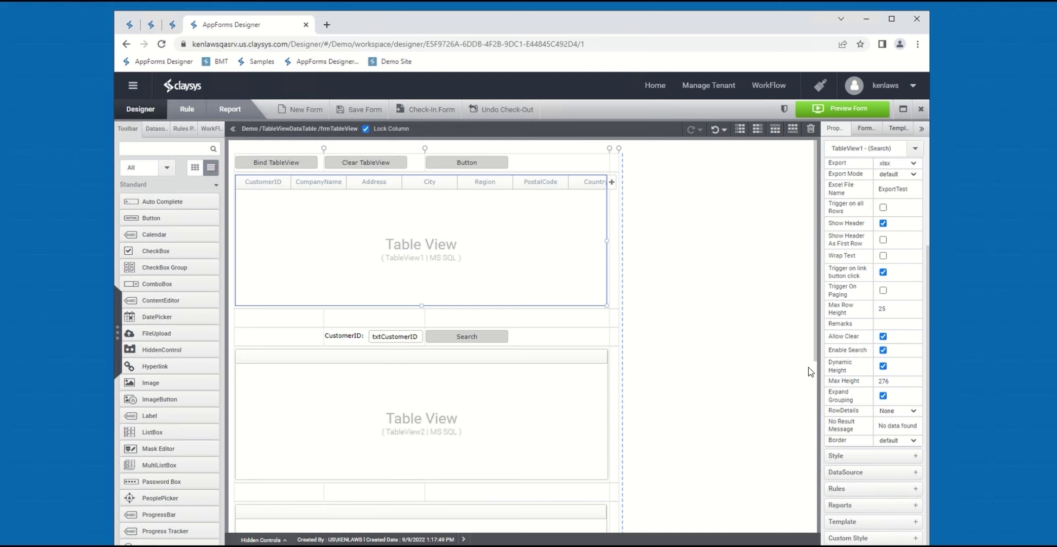
Set TableView1's Border to none, inspect the table in a form preview, and close the preview.
left_click(898, 441)
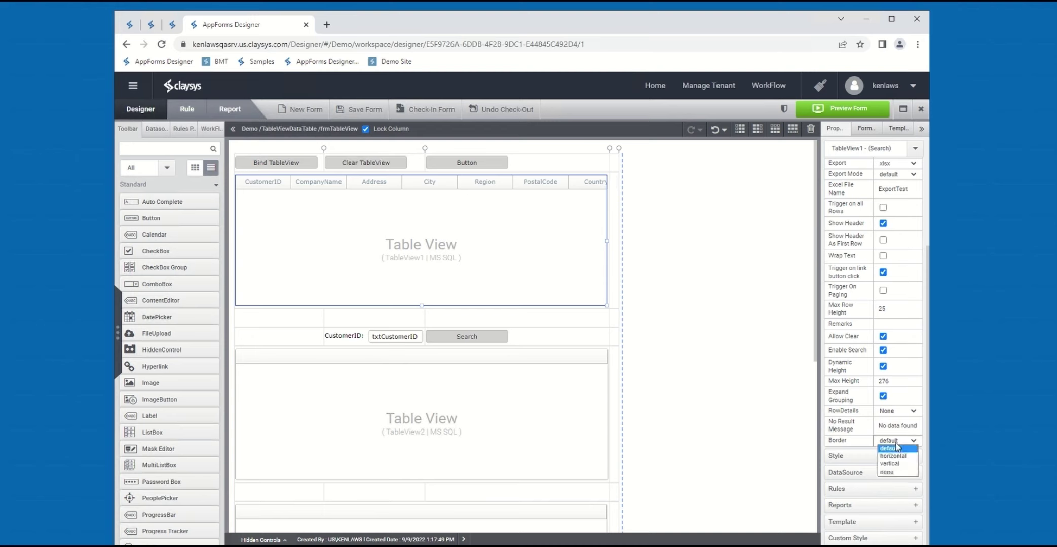
left_click(891, 449)
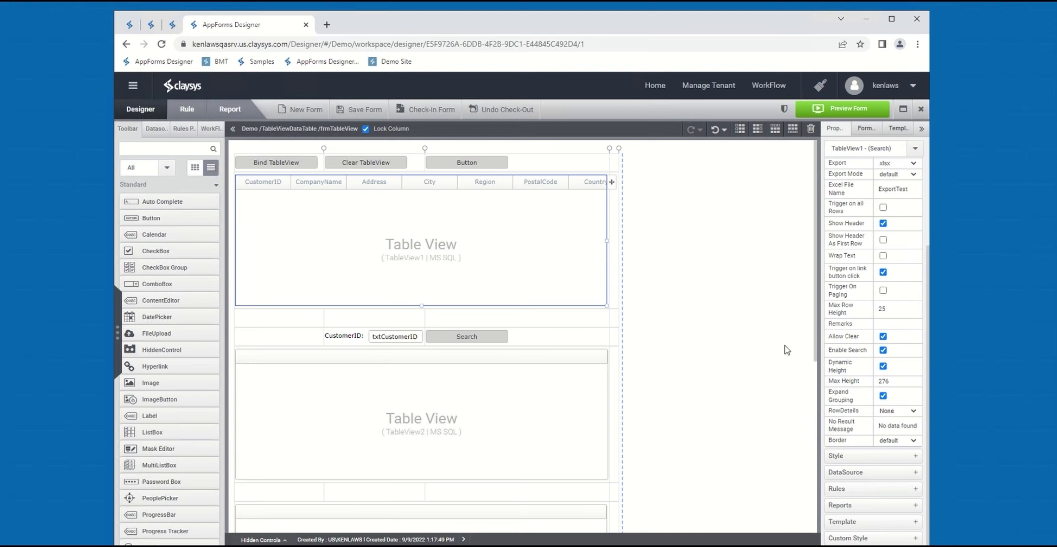
left_click(892, 442)
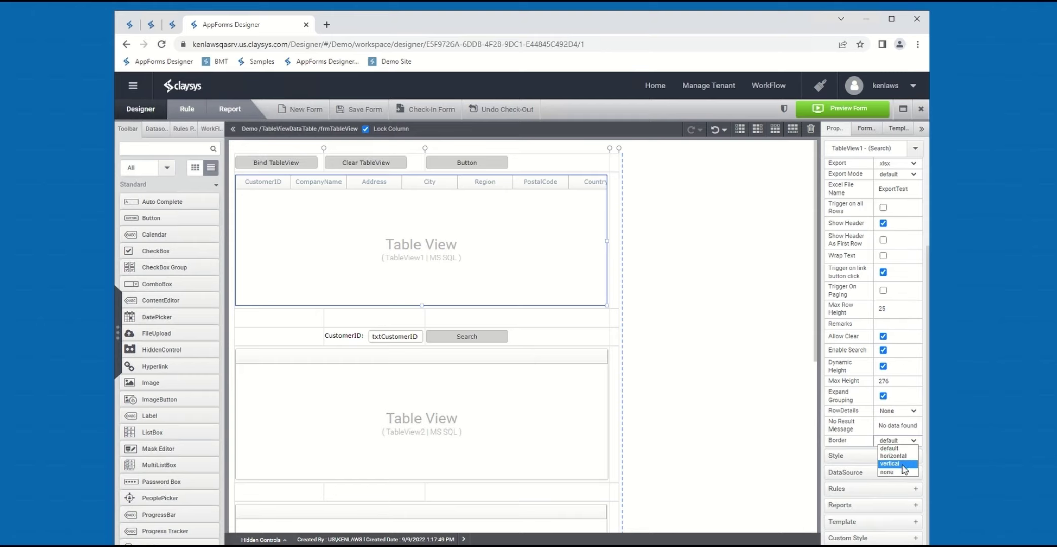
left_click(892, 473)
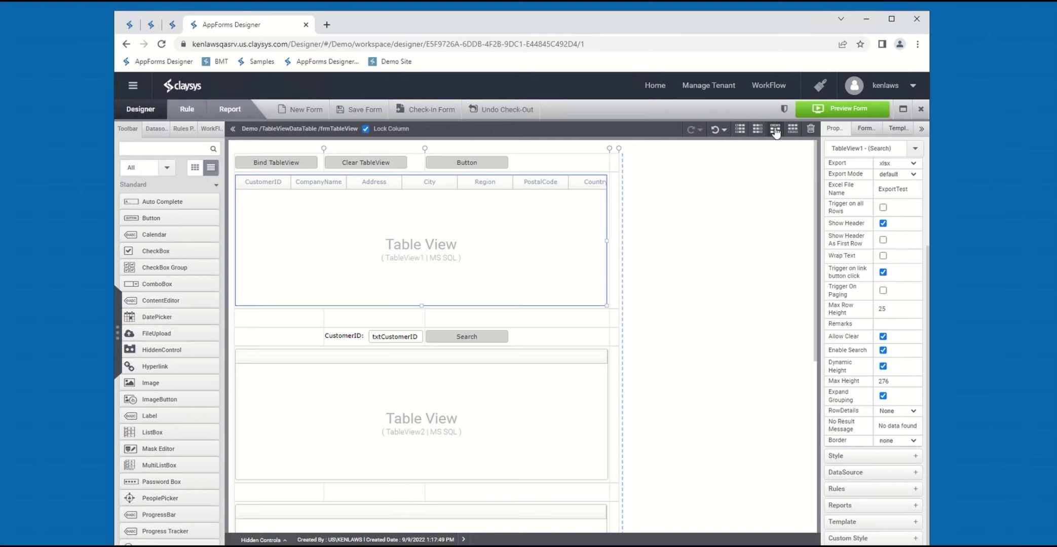
left_click(824, 108)
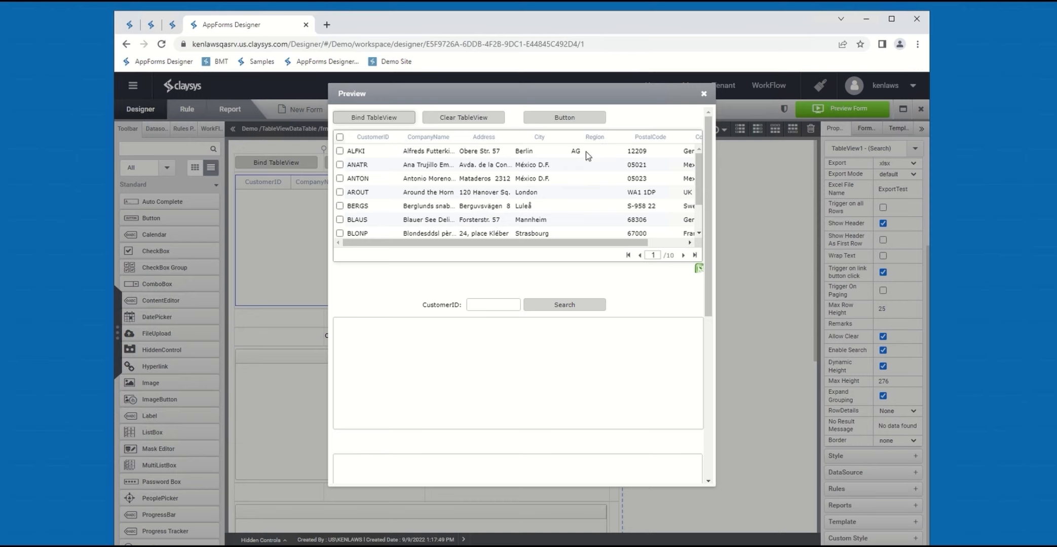
left_click(704, 93)
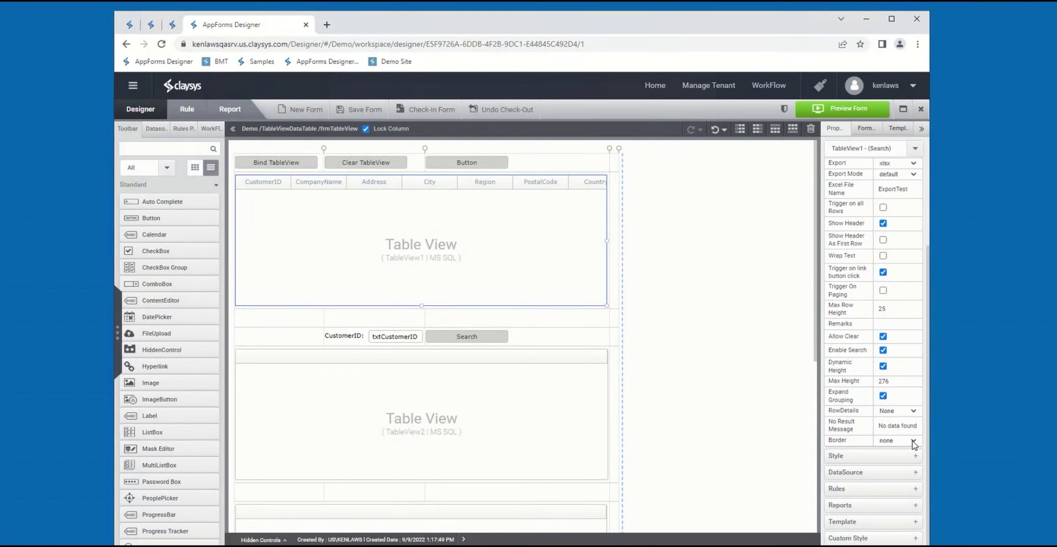
Change TableView1's Border to vertical and inspect the column lines in a form preview.
left_click(913, 442)
left_click(900, 465)
left_click(843, 115)
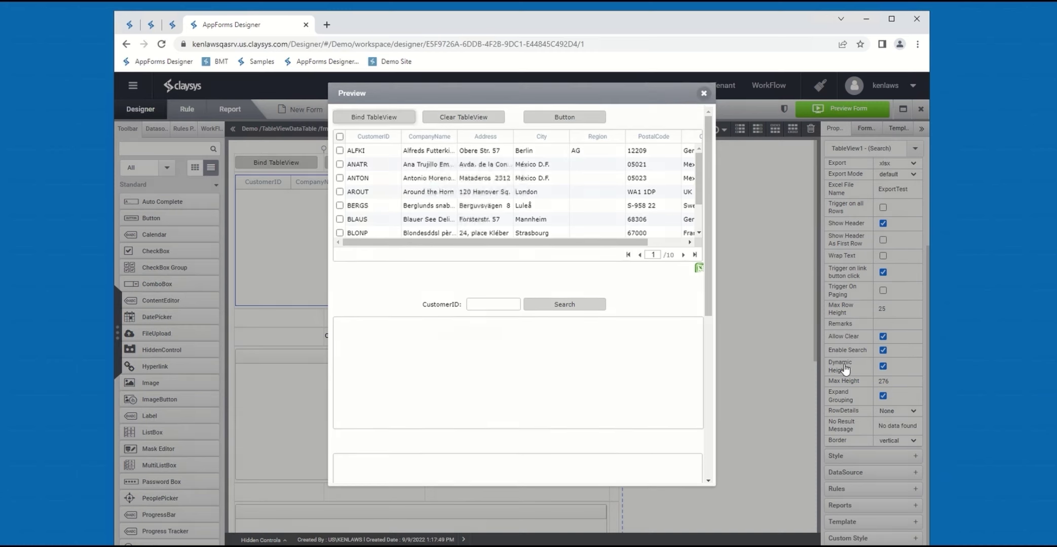
left_click(901, 446)
Return TableView1's Border to default and preview the form.
left_click(901, 442)
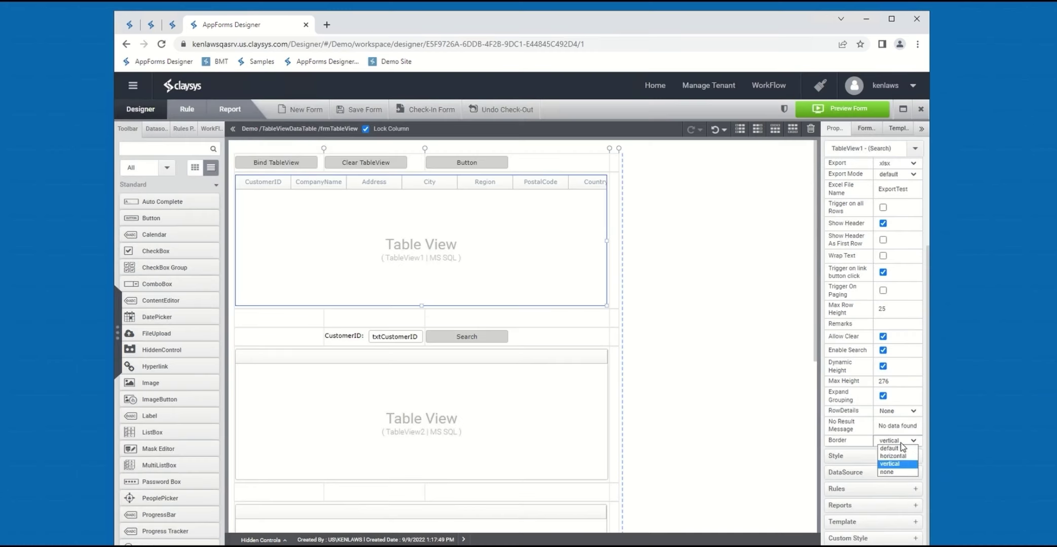
left_click(897, 449)
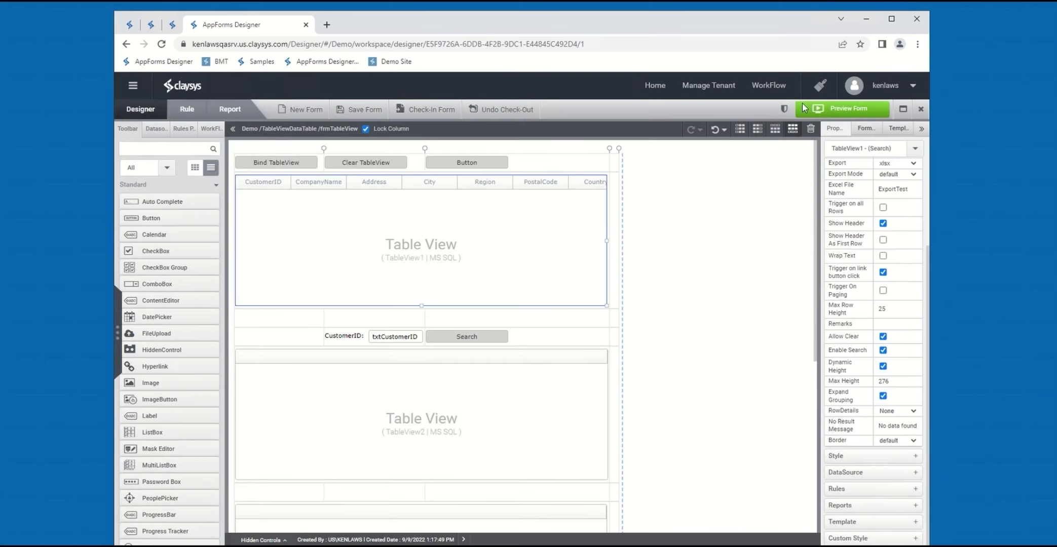
left_click(825, 116)
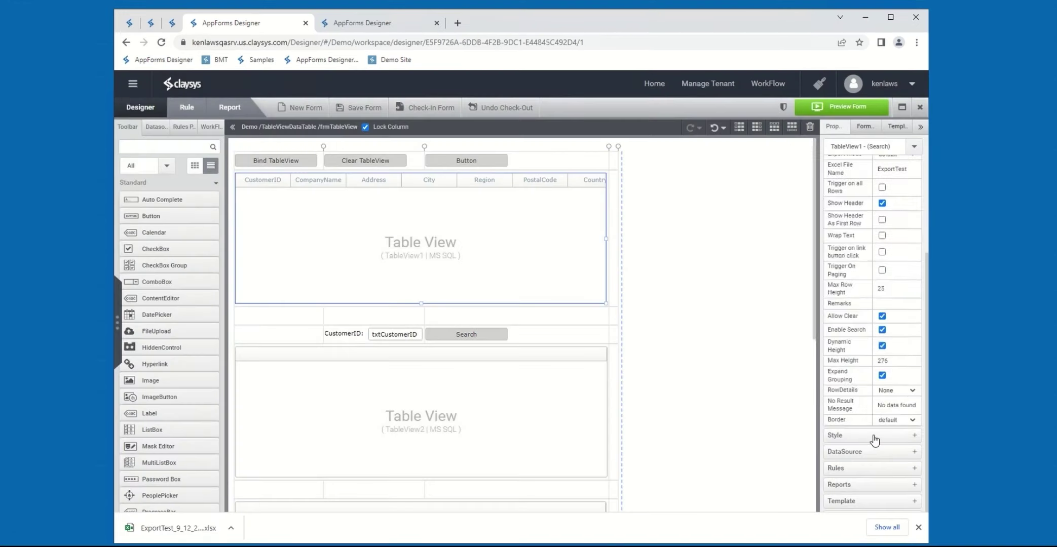
Set TableView1's Alternative Background style to light blue and check the row colours in a form preview.
left_click(873, 437)
left_click(879, 195)
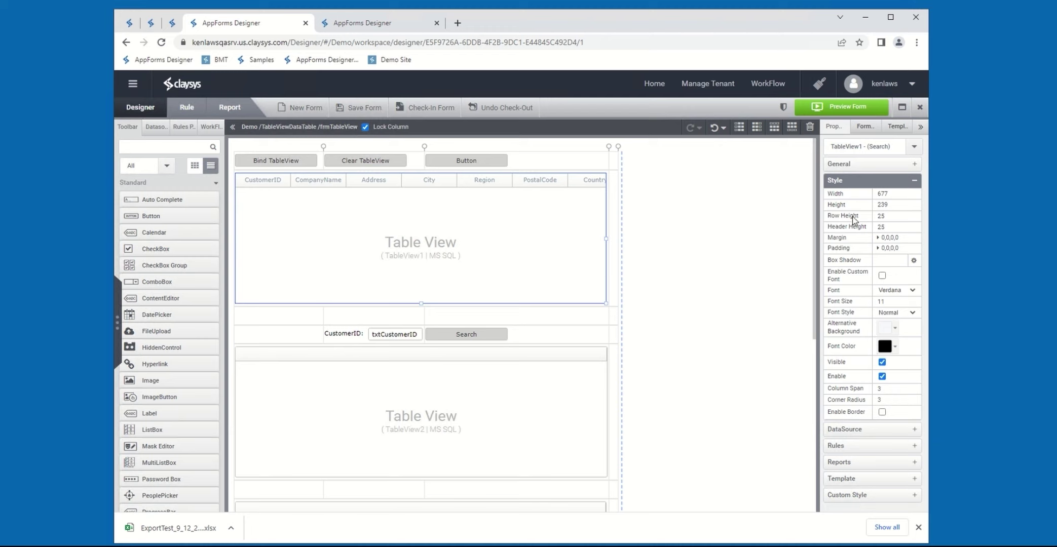
mouse_move(853, 219)
left_click(895, 330)
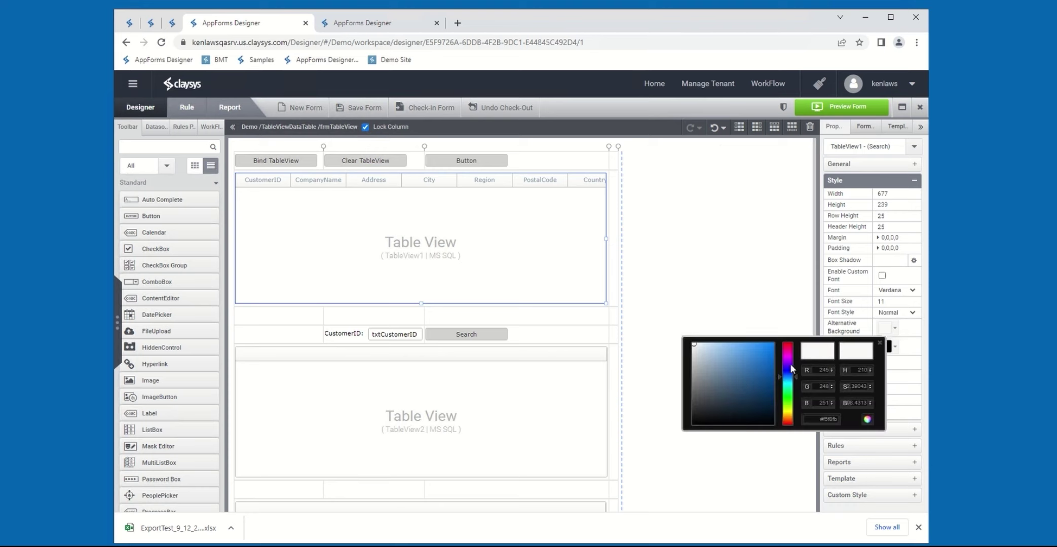
left_click(734, 350)
left_click_drag(734, 348, 725, 345)
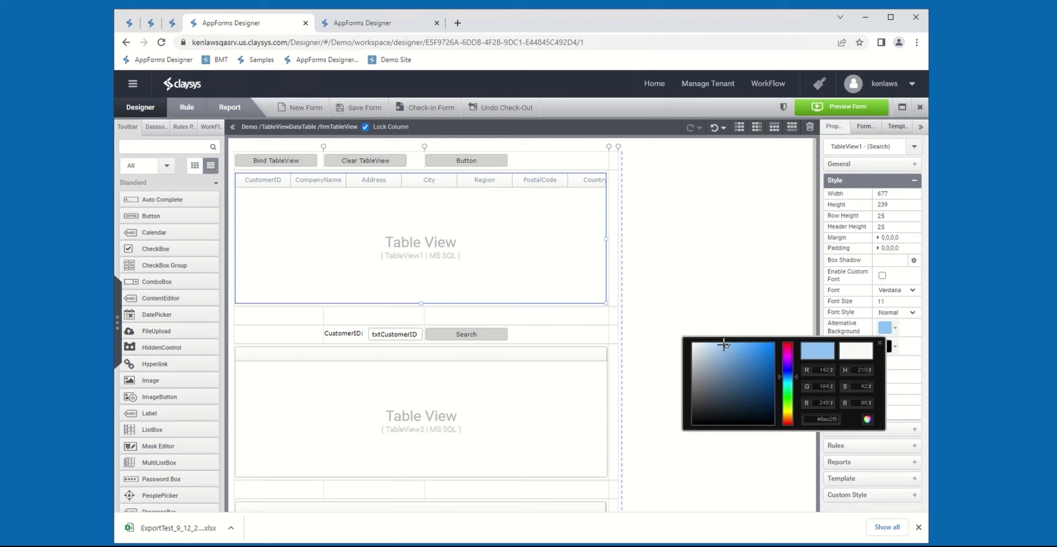
left_click(738, 275)
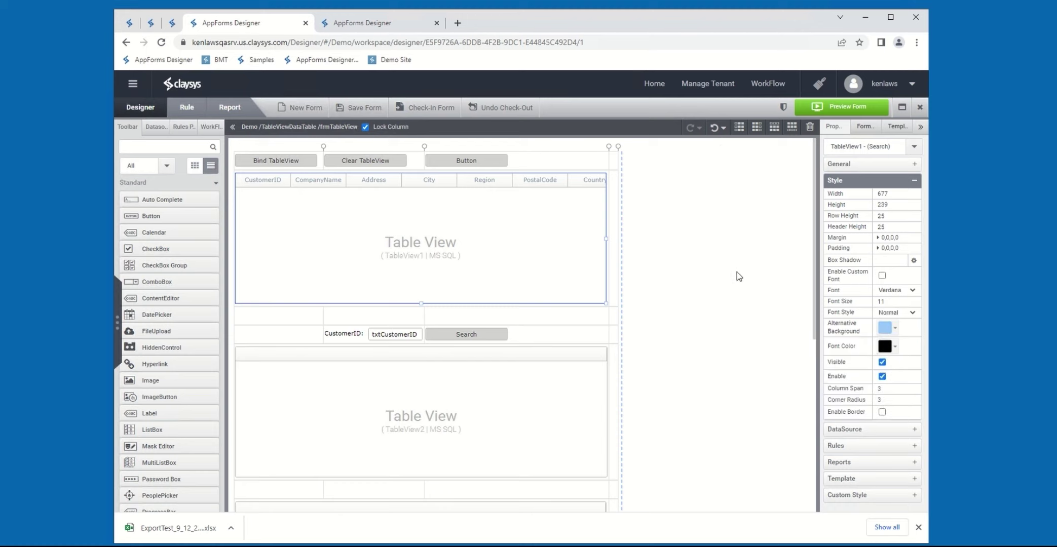
left_click(834, 104)
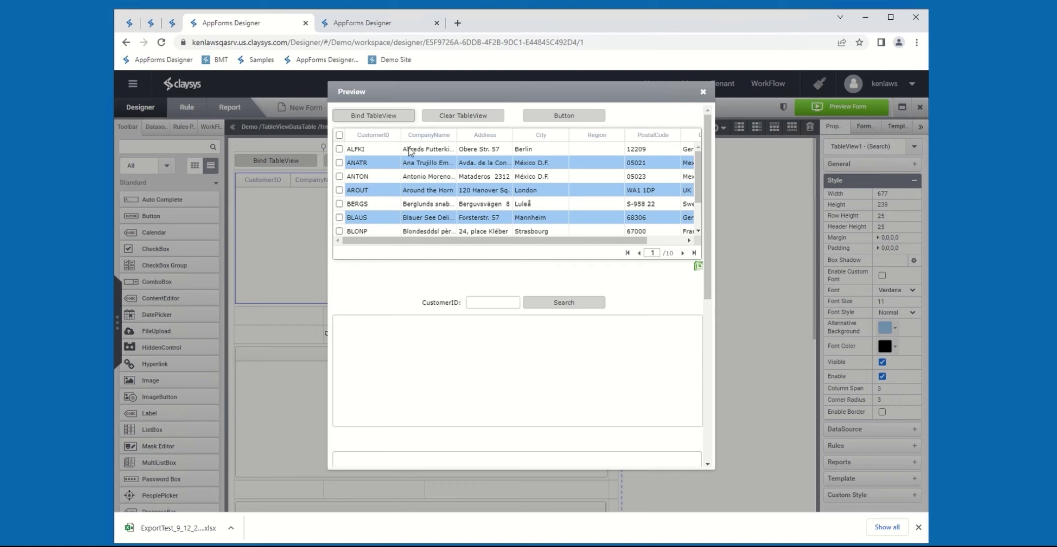
left_click(702, 93)
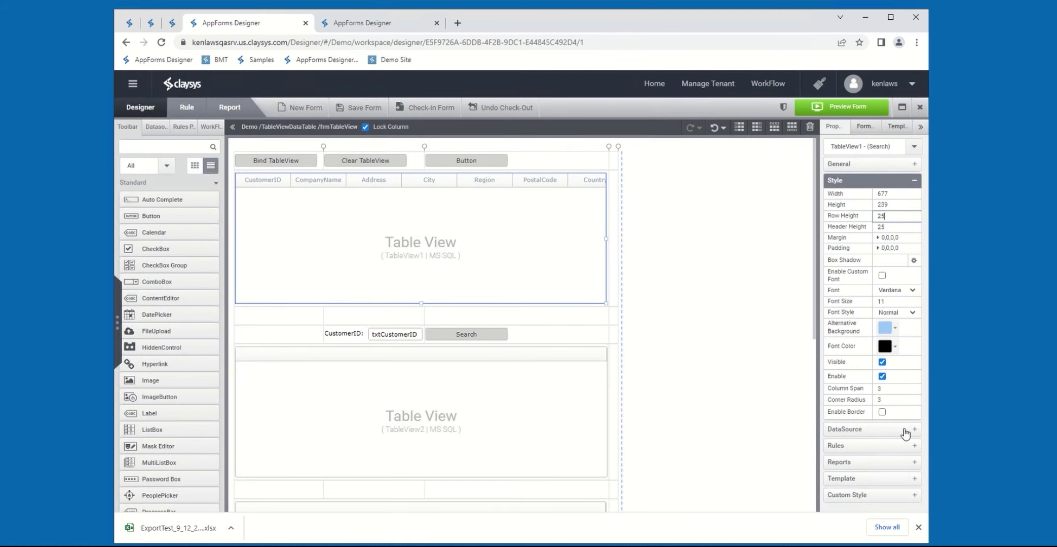
Look over TableView1's DataSource and General property groups.
left_click(905, 432)
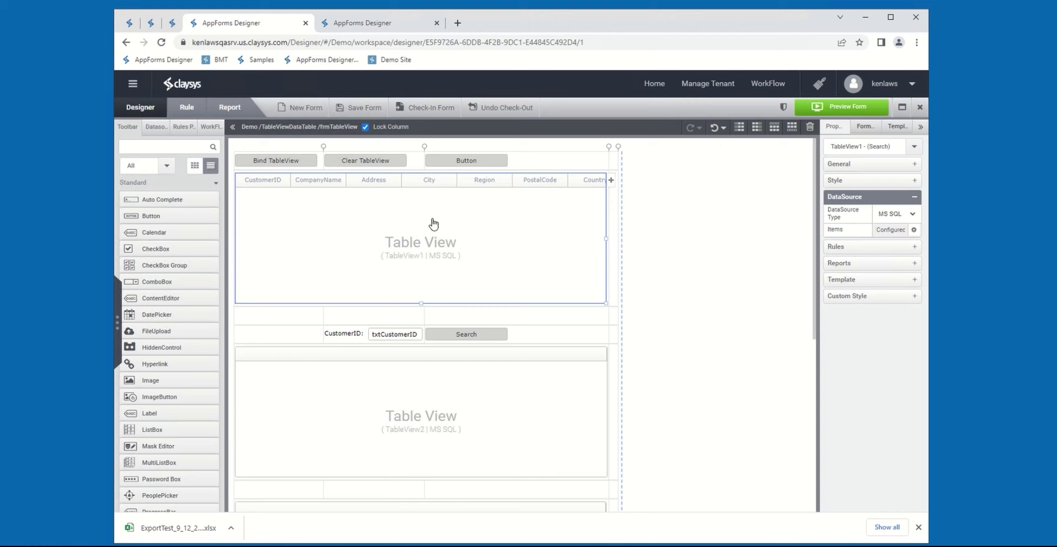
left_click(855, 165)
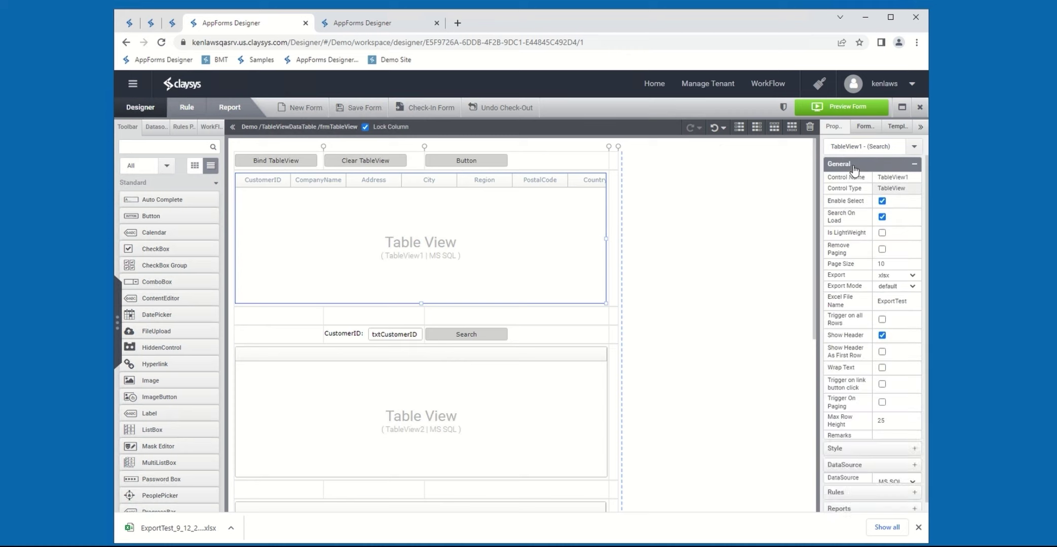
left_click(915, 165)
Create a rule for TableView1 with the single action MessageBox(Hello).
left_click(915, 219)
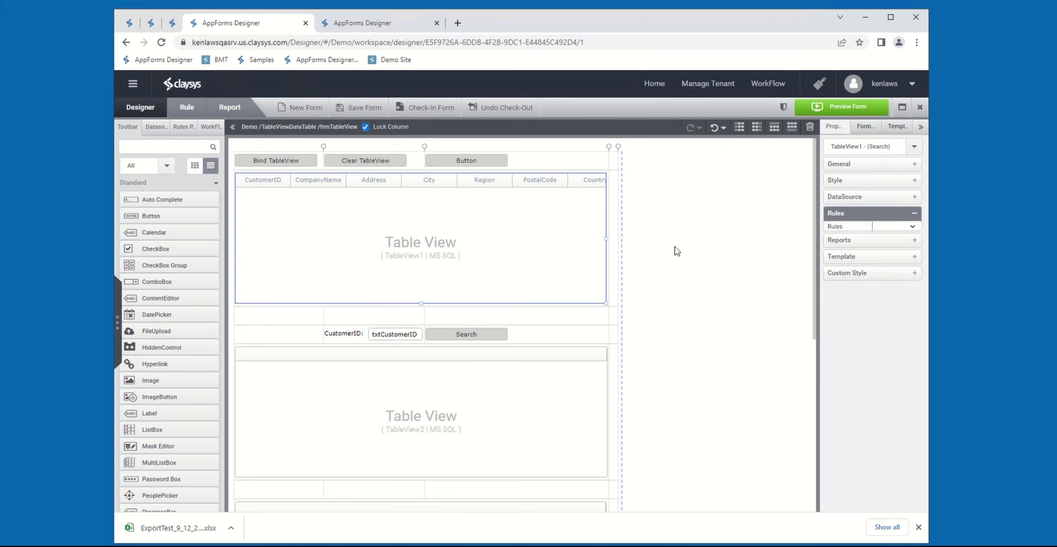
left_click(913, 228)
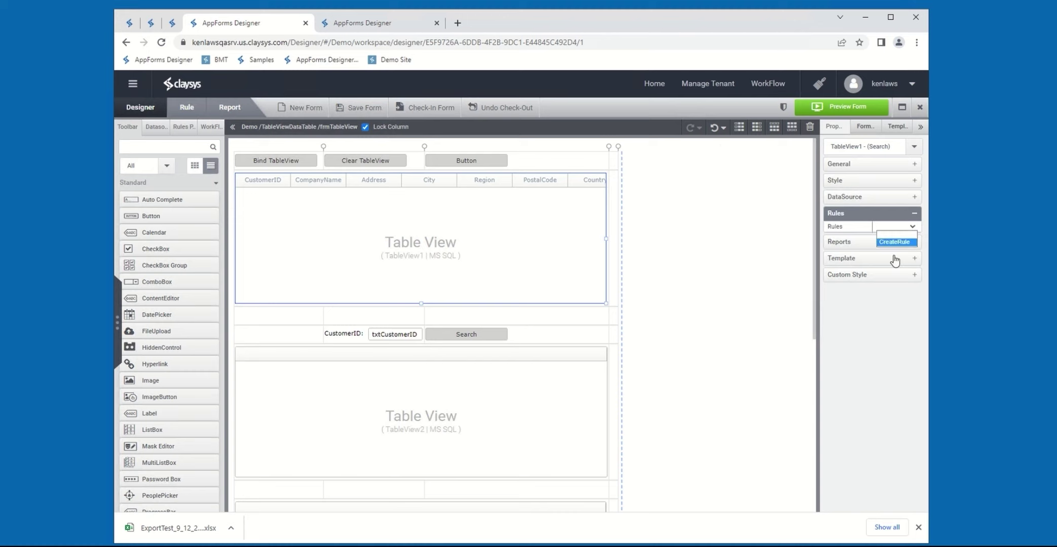
left_click(894, 242)
right_click(368, 168)
left_click(392, 185)
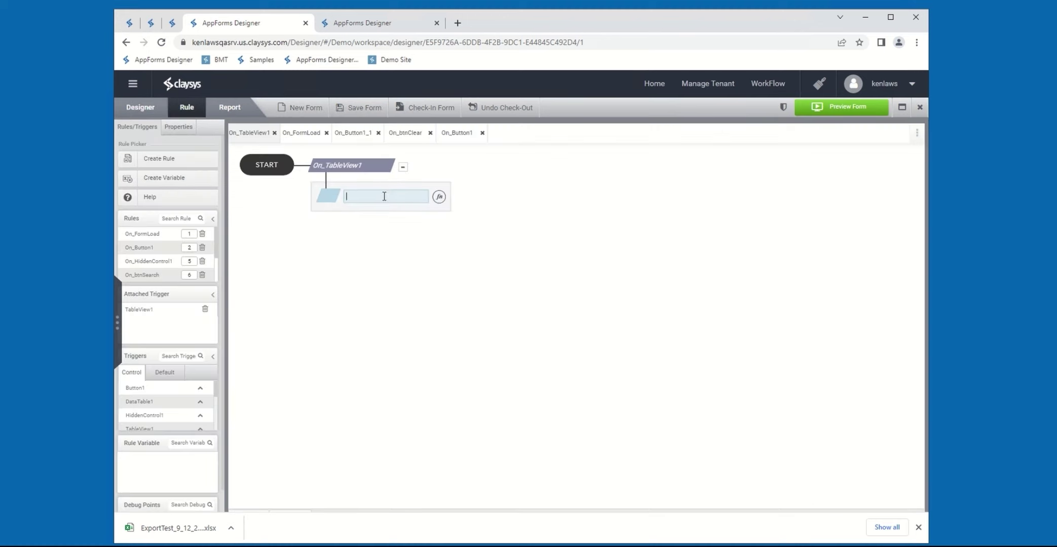
type("Message")
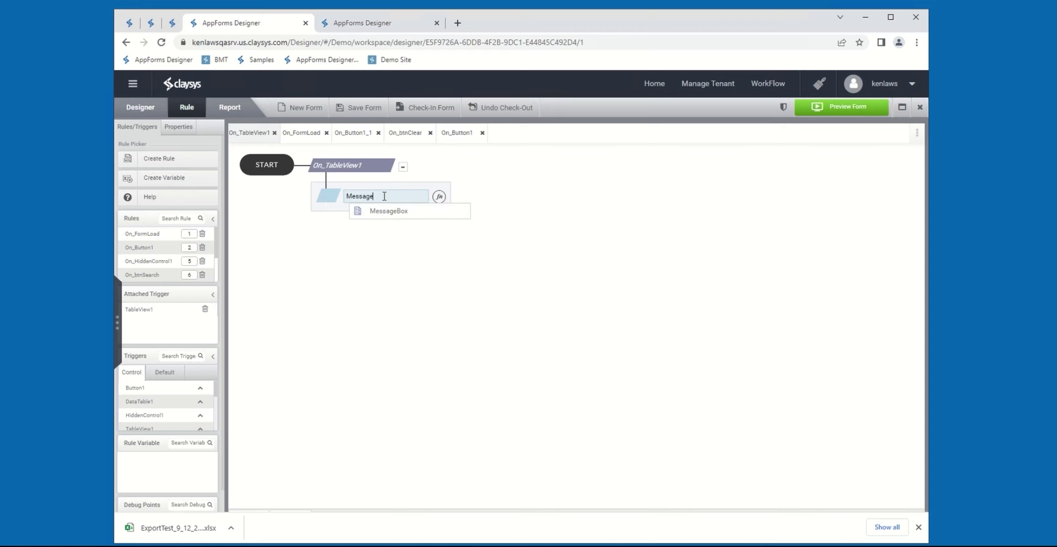
type("Box(He")
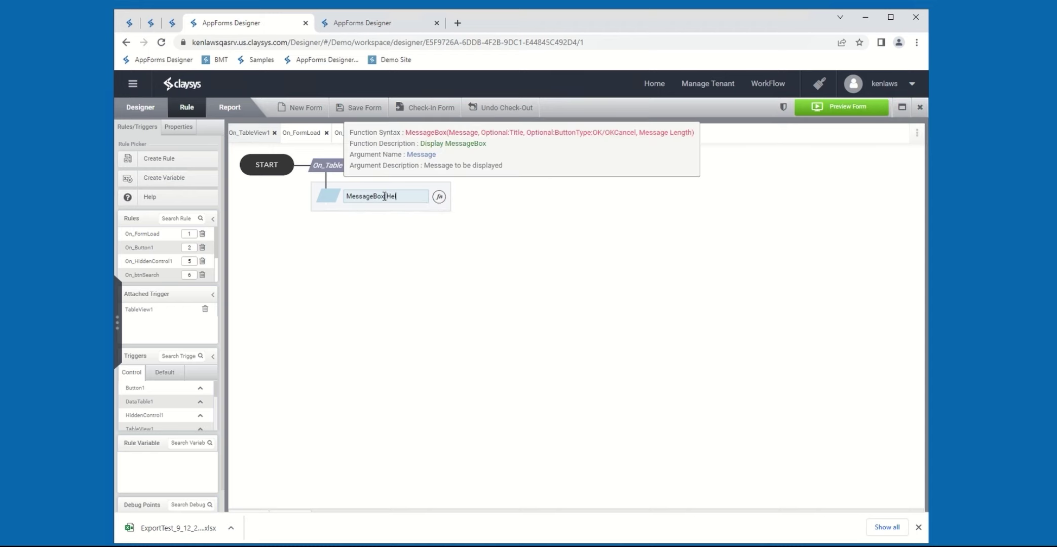
type("llo)")
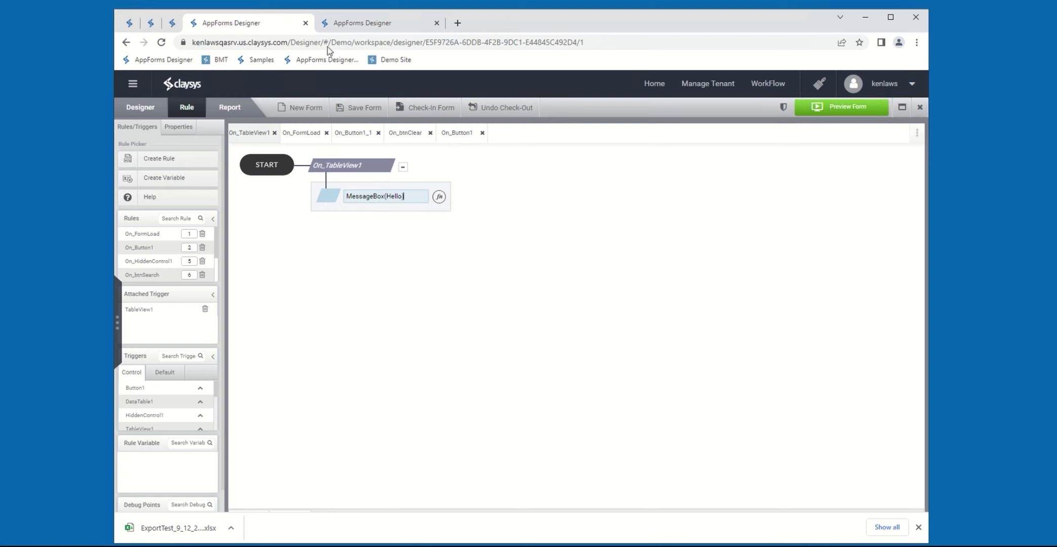
Enable Trigger On Paging for TableView1 in the form designer.
left_click(145, 107)
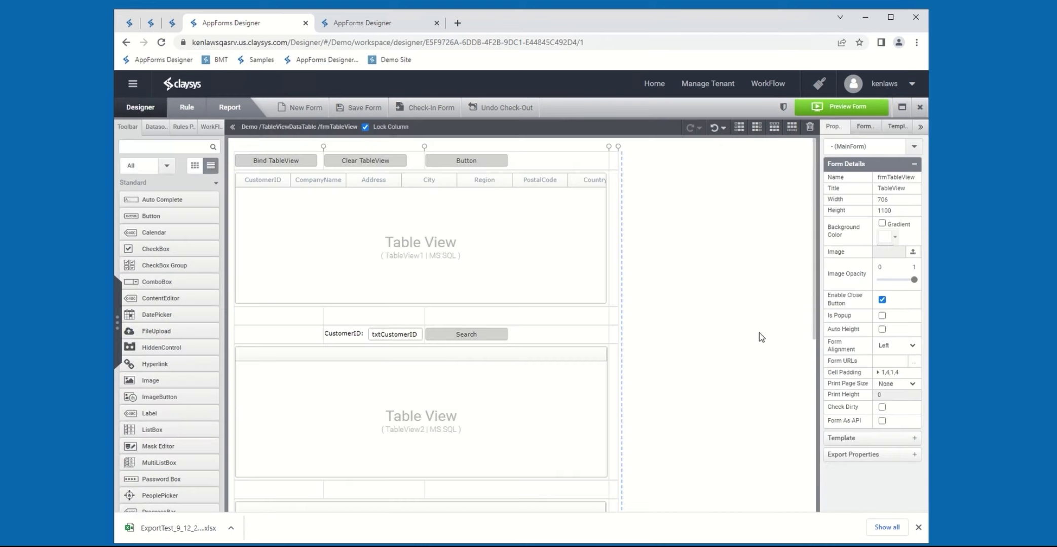
left_click(491, 219)
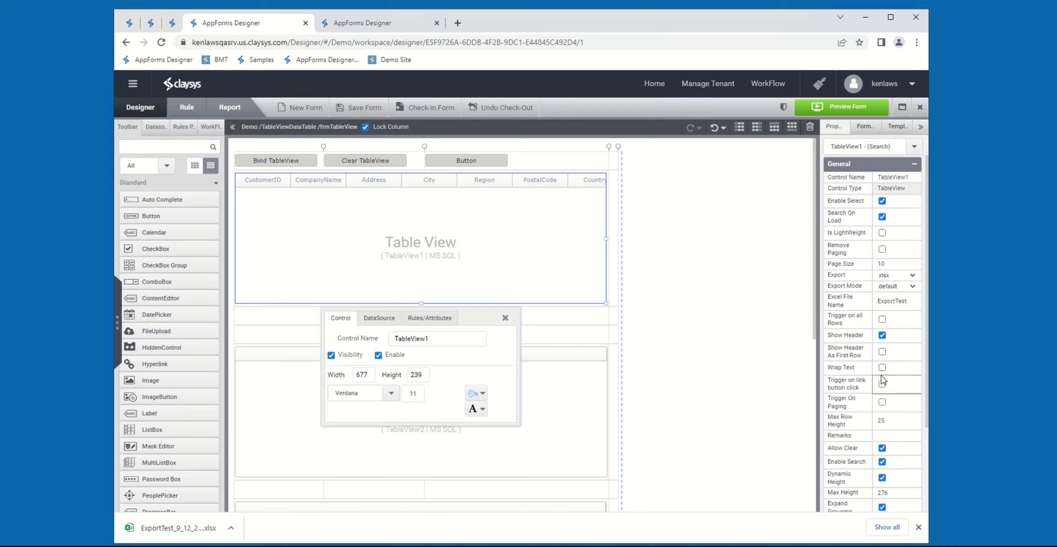
left_click(883, 402)
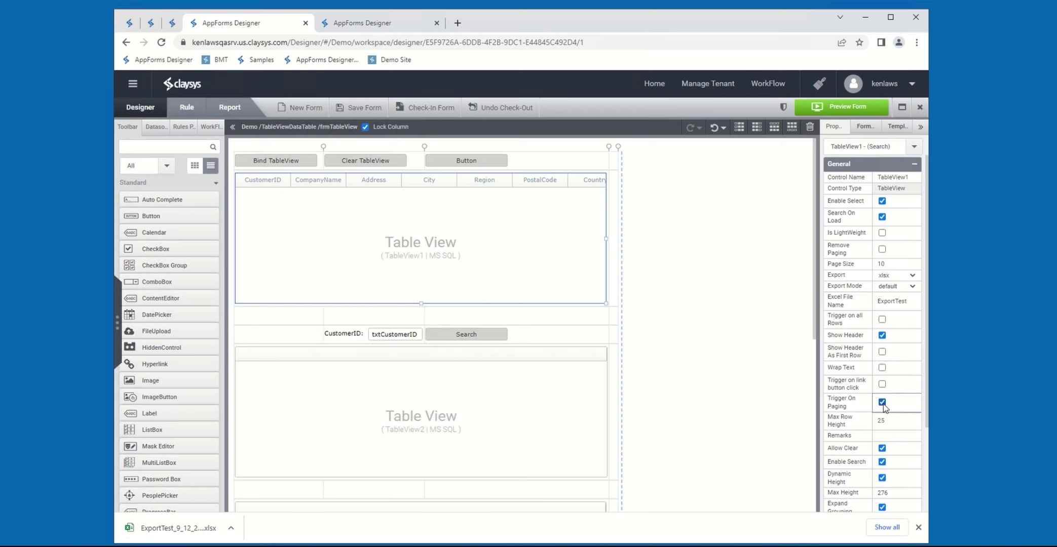
Preview the form and page TableView1 forward and back to test the paging trigger, dismissing each message box.
left_click(839, 104)
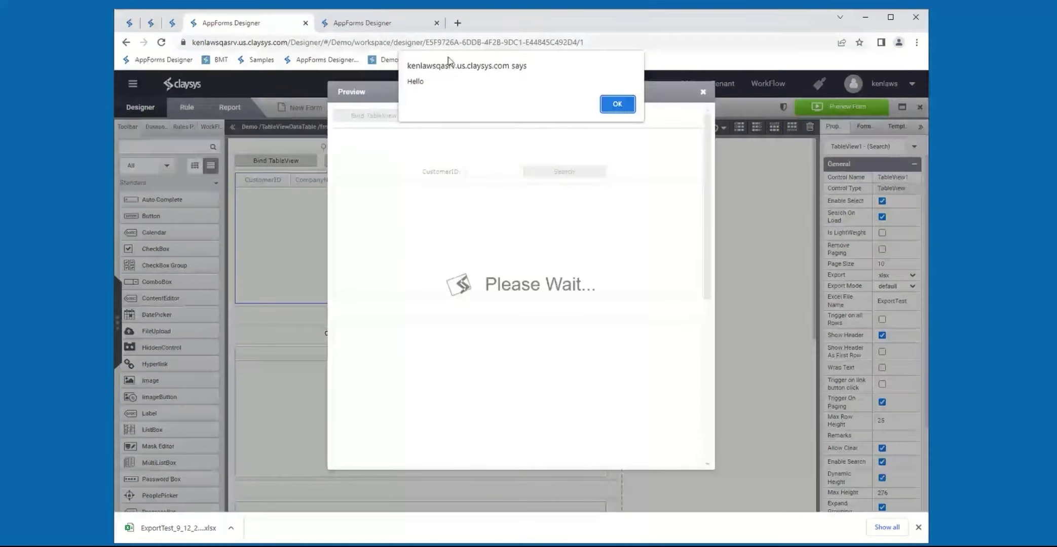
left_click(617, 104)
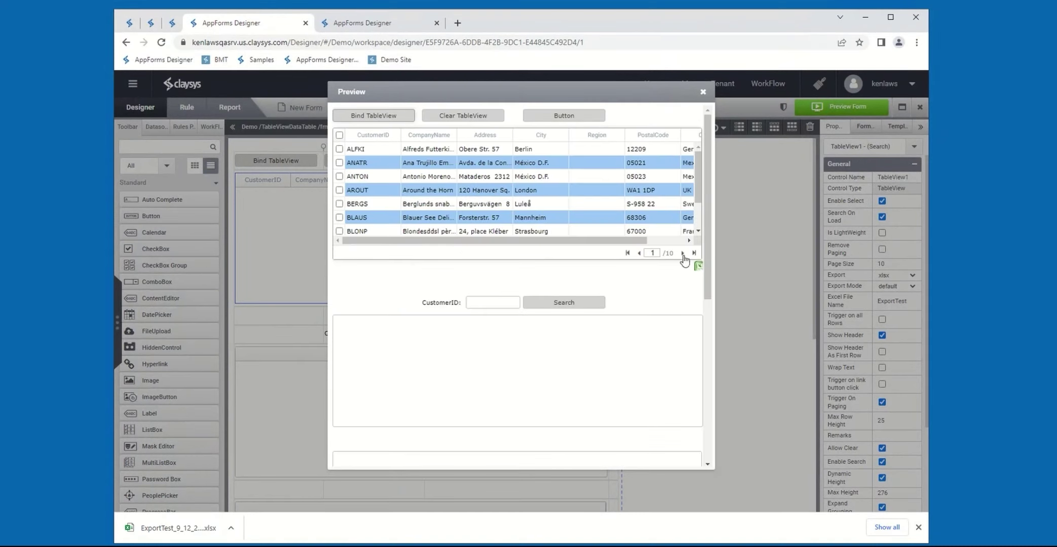
left_click(683, 253)
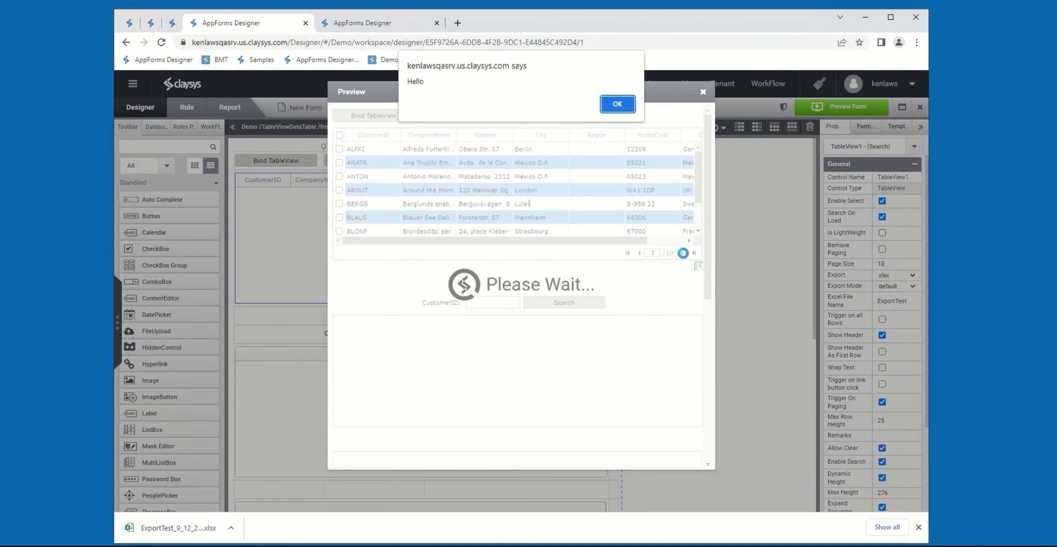
left_click(617, 104)
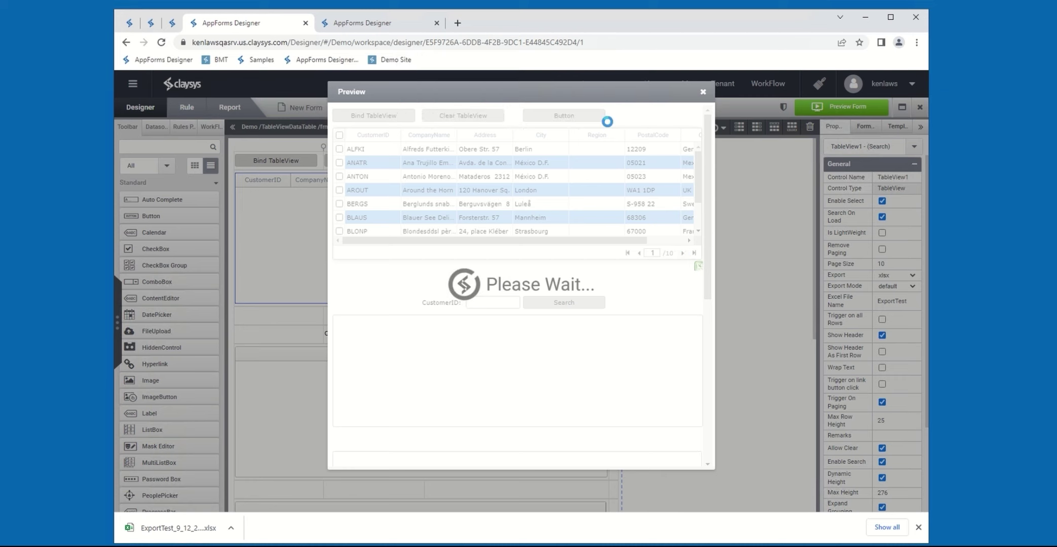
left_click(639, 253)
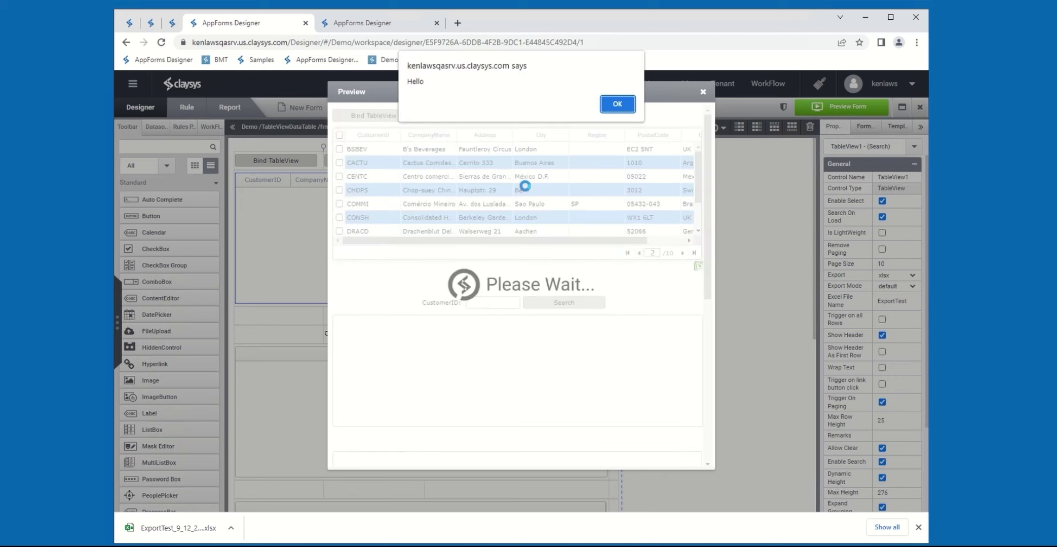
left_click(618, 104)
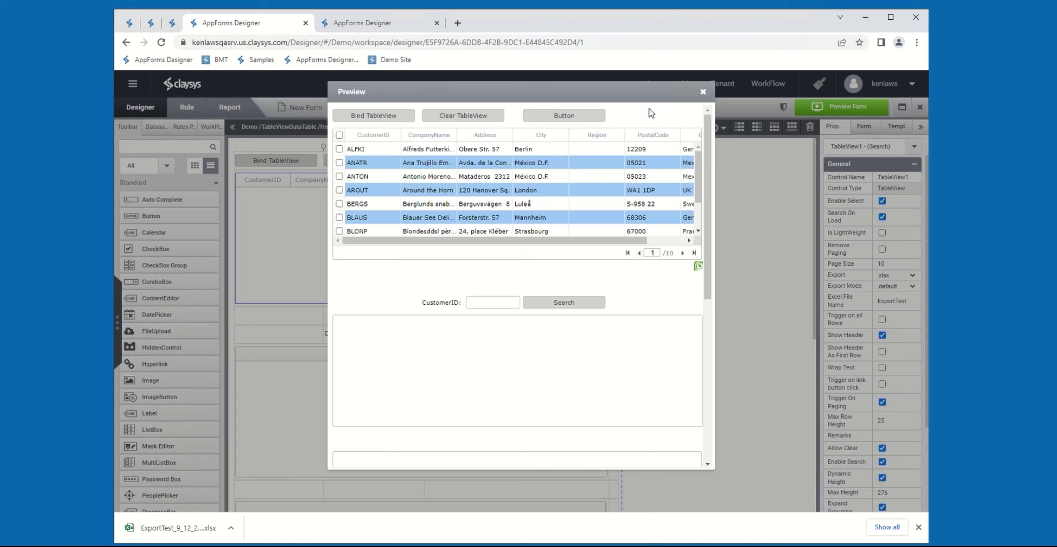
left_click(704, 93)
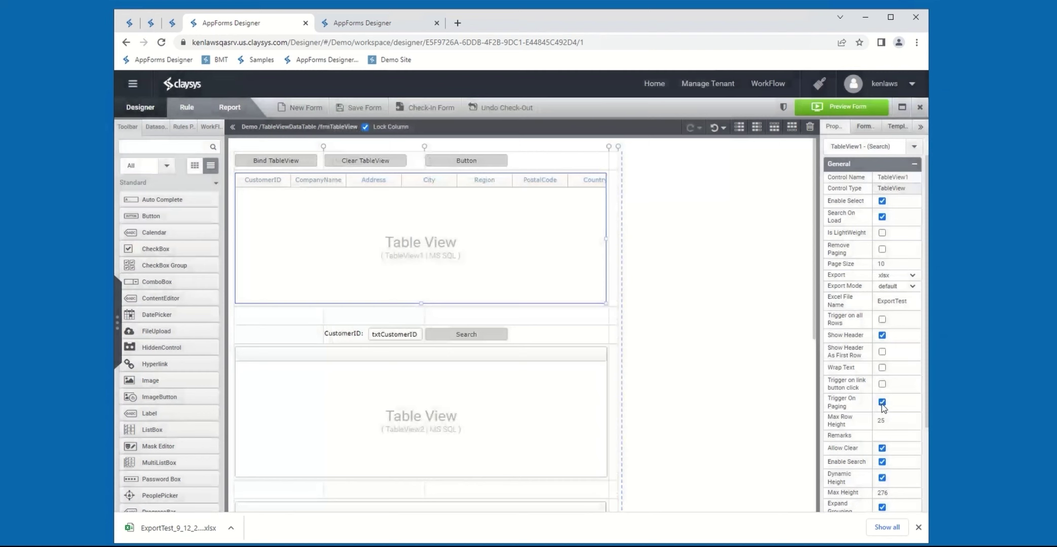
Switch TableView1 from Trigger On Paging to Trigger on link button click and open its Search Result Configuration.
left_click(883, 403)
left_click(385, 217)
left_click(386, 317)
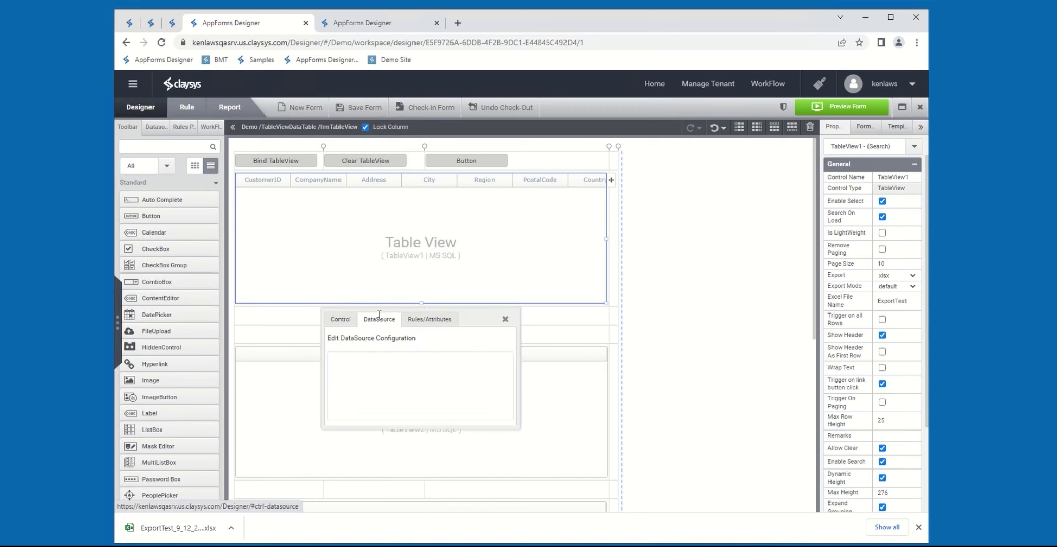
left_click(381, 339)
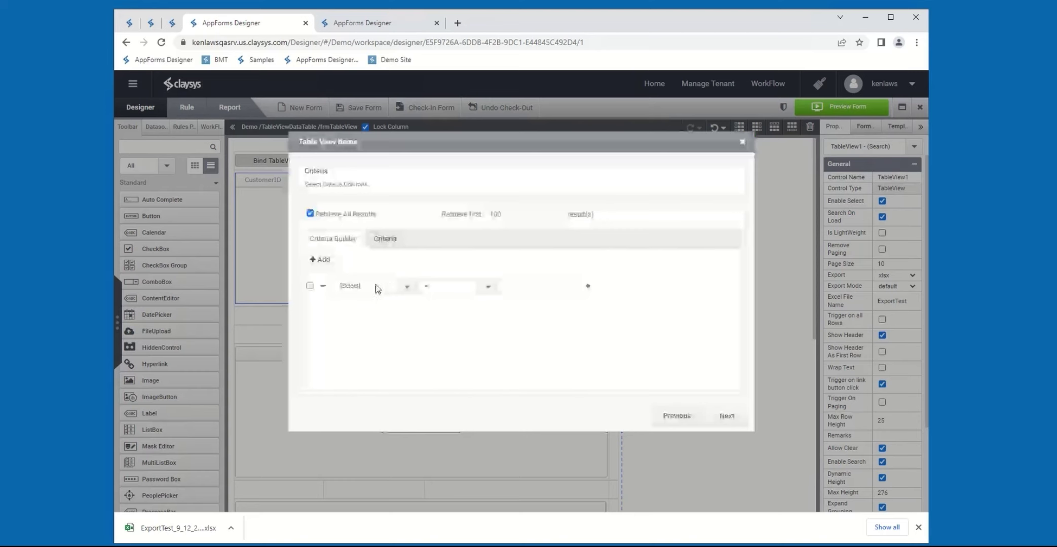
left_click(736, 418)
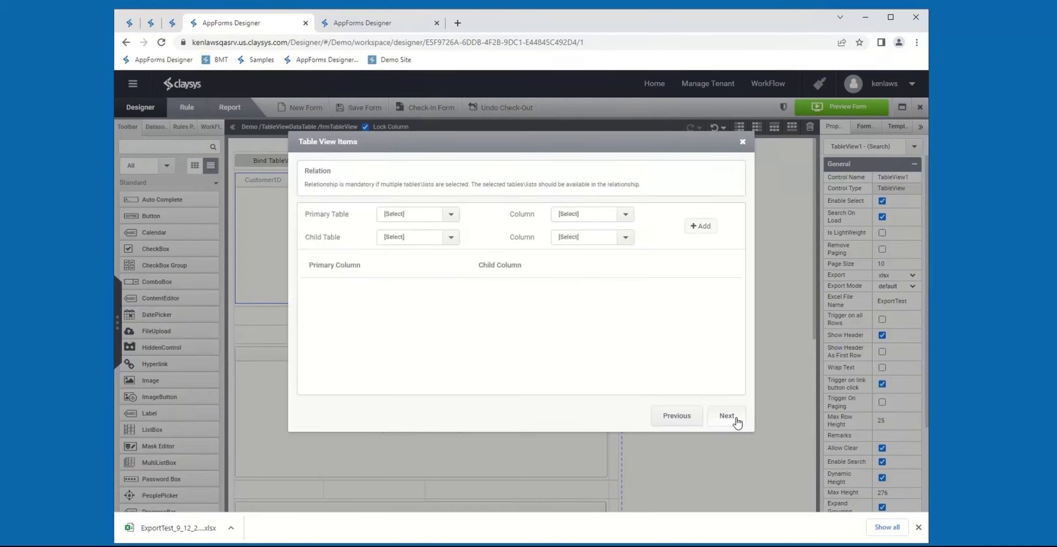
left_click(736, 417)
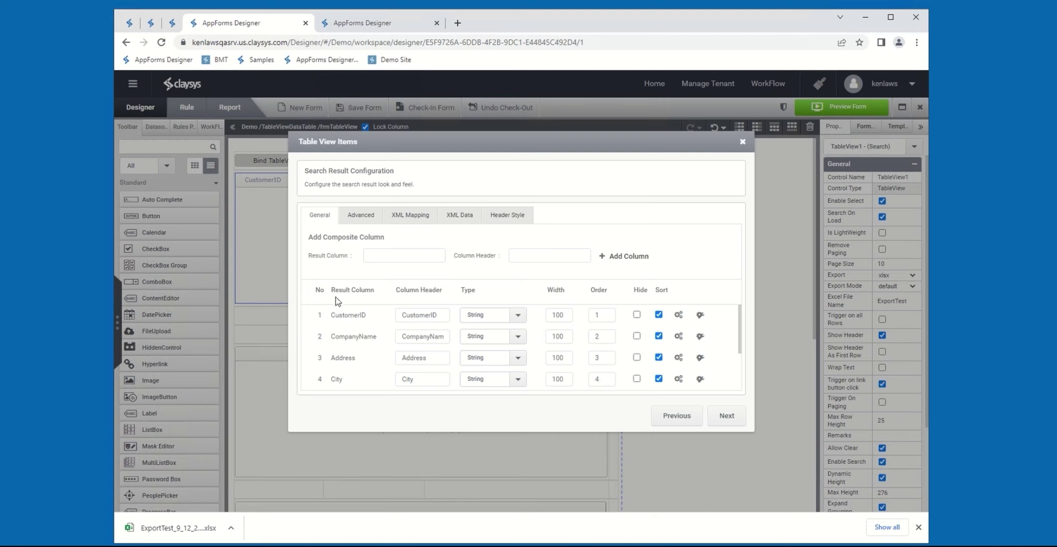
Set the CustomerID column's type to Link Button and choose an application image for the link.
left_click(679, 315)
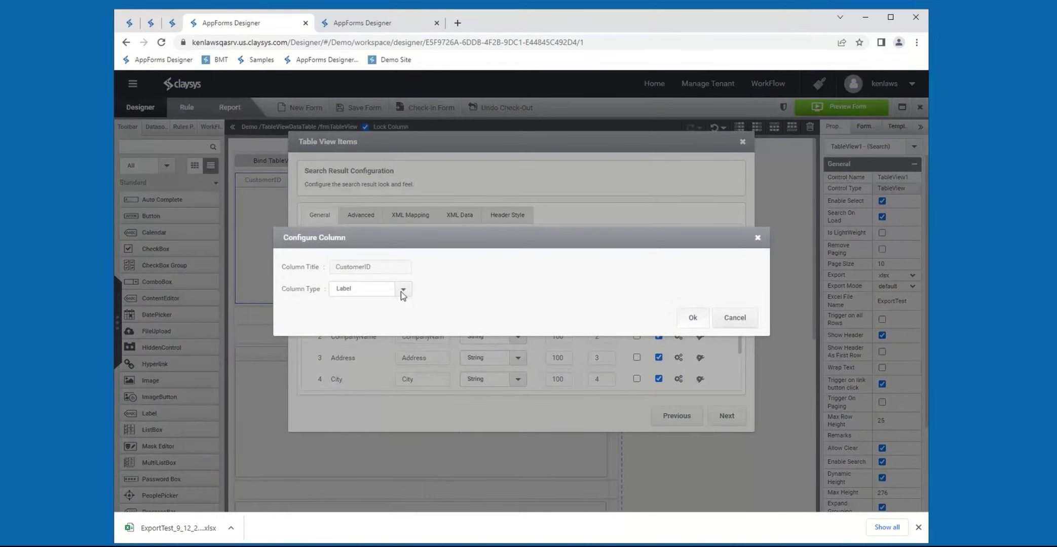
left_click(402, 289)
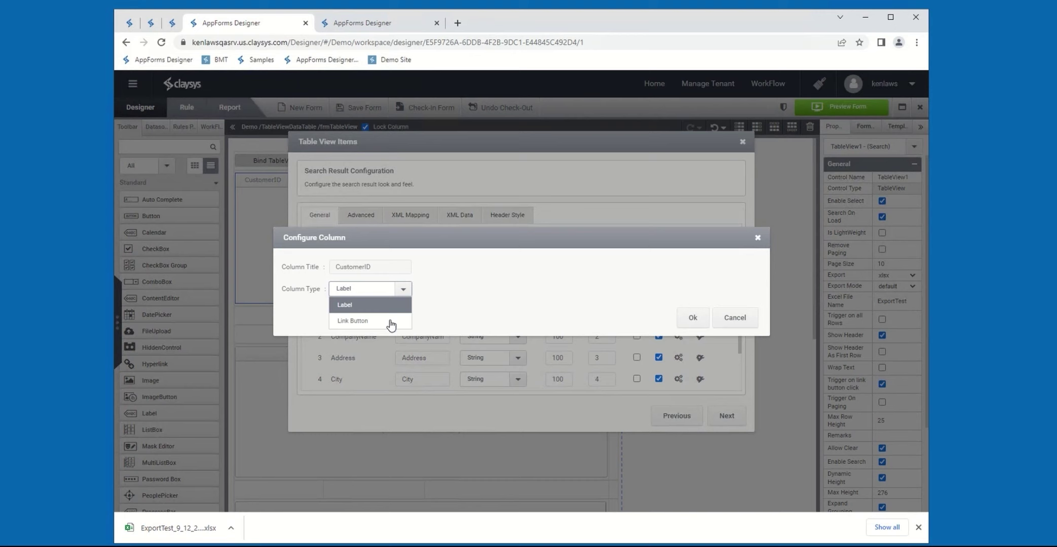
left_click(349, 321)
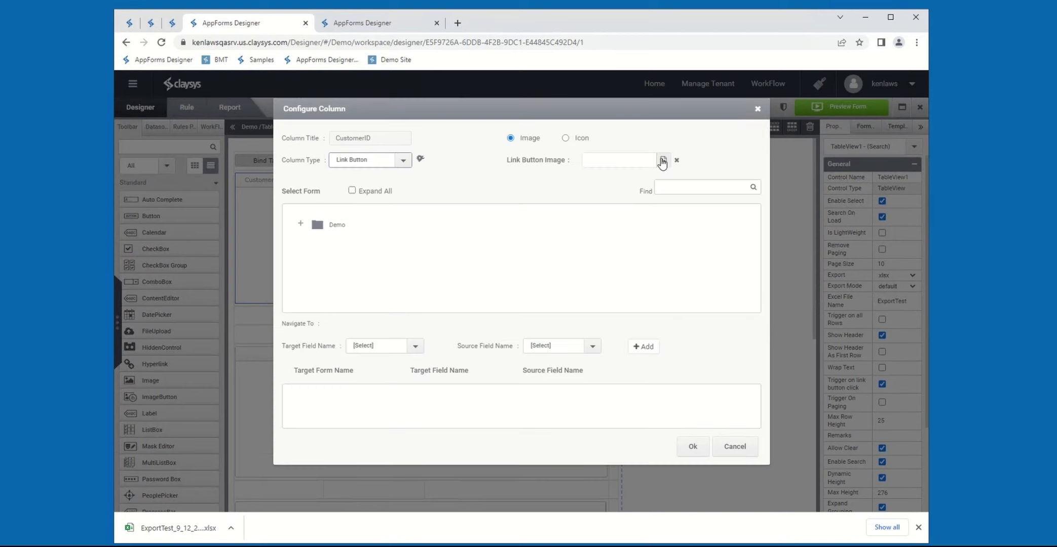
left_click(565, 138)
left_click(512, 138)
left_click(663, 160)
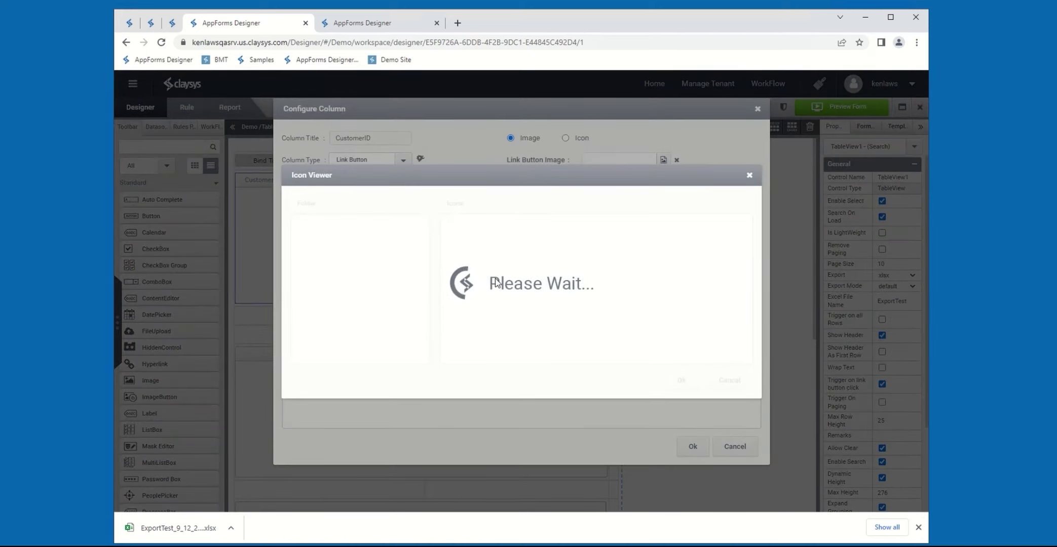
left_click(680, 381)
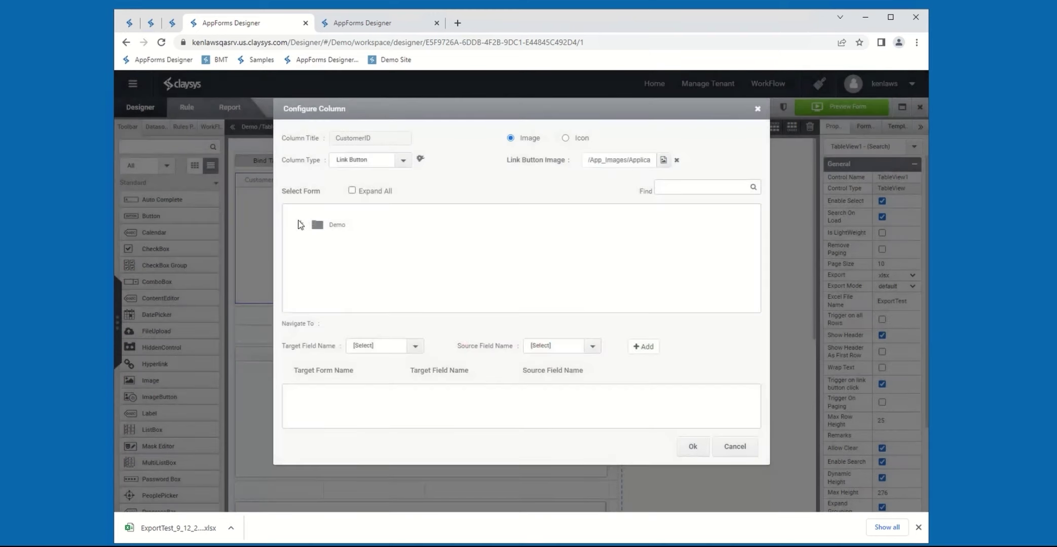
Choose frmEditCustomer in the Demo > TableViewDataTable folder as the form the link button navigates to.
left_click(299, 224)
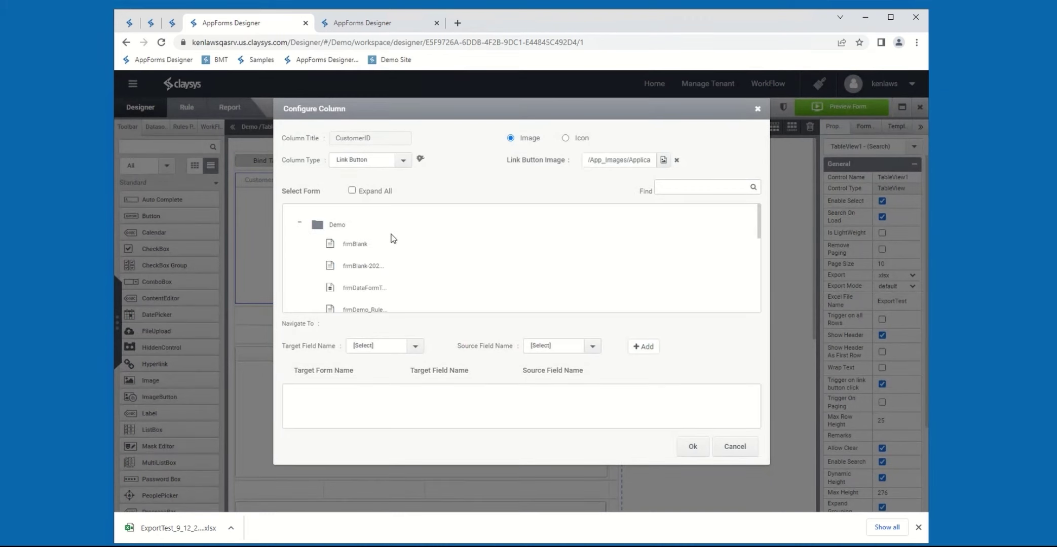
scroll(394, 254, "down", 5)
scroll(393, 253, "down", 3)
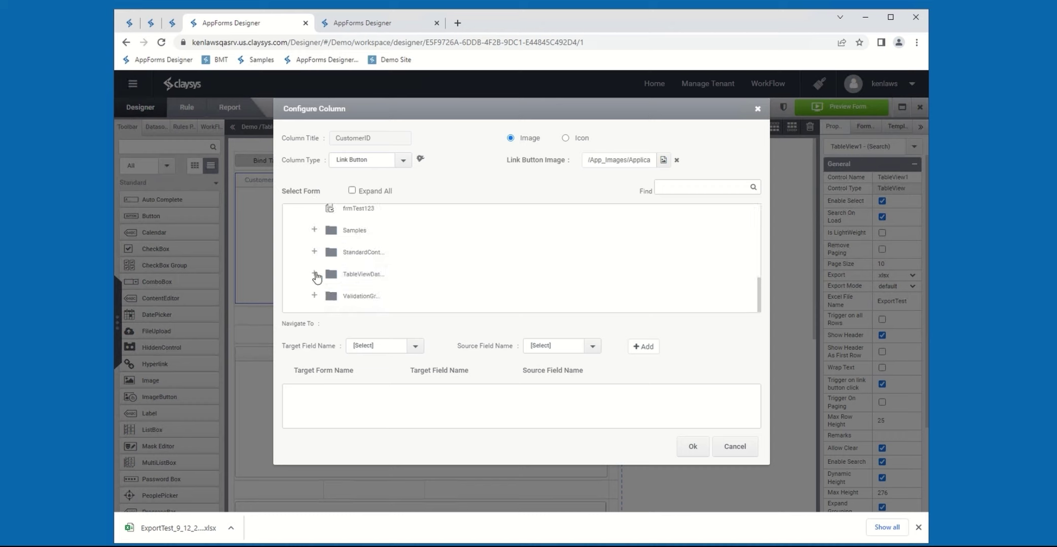
left_click(315, 275)
scroll(404, 283, "down", 1)
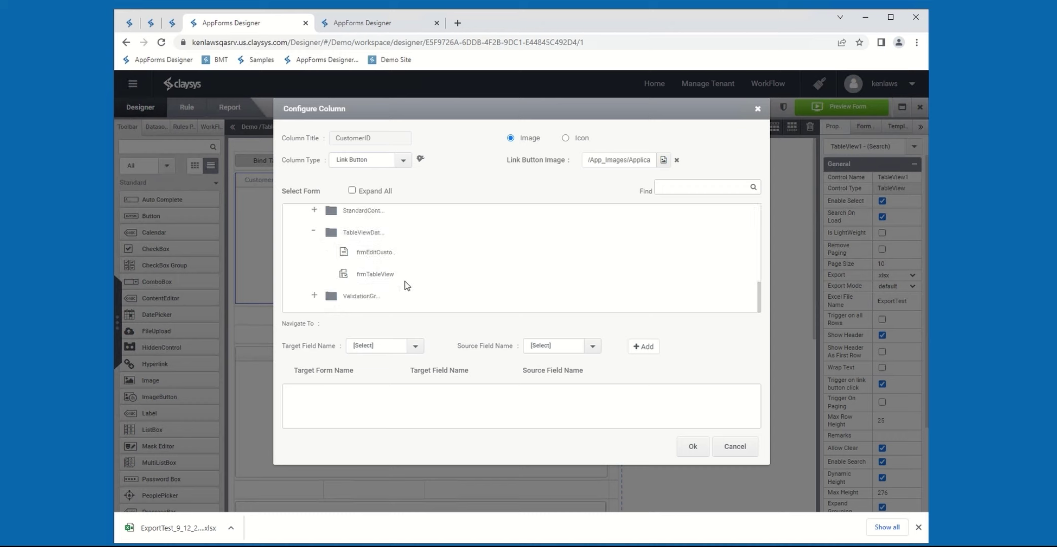
left_click(373, 256)
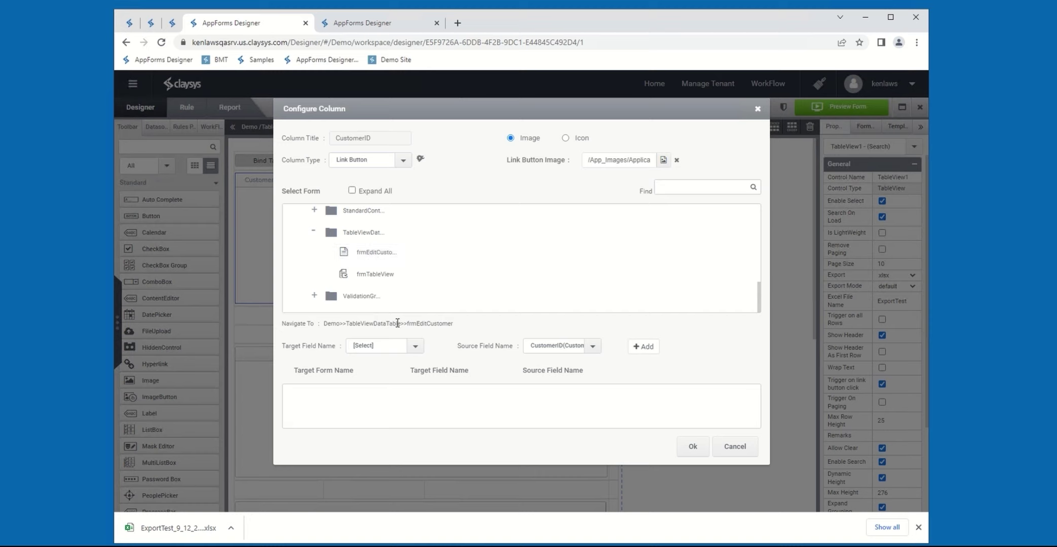
Add a field mapping from source field CustomerID to target field txtCustID.
left_click(417, 349)
left_click(370, 234)
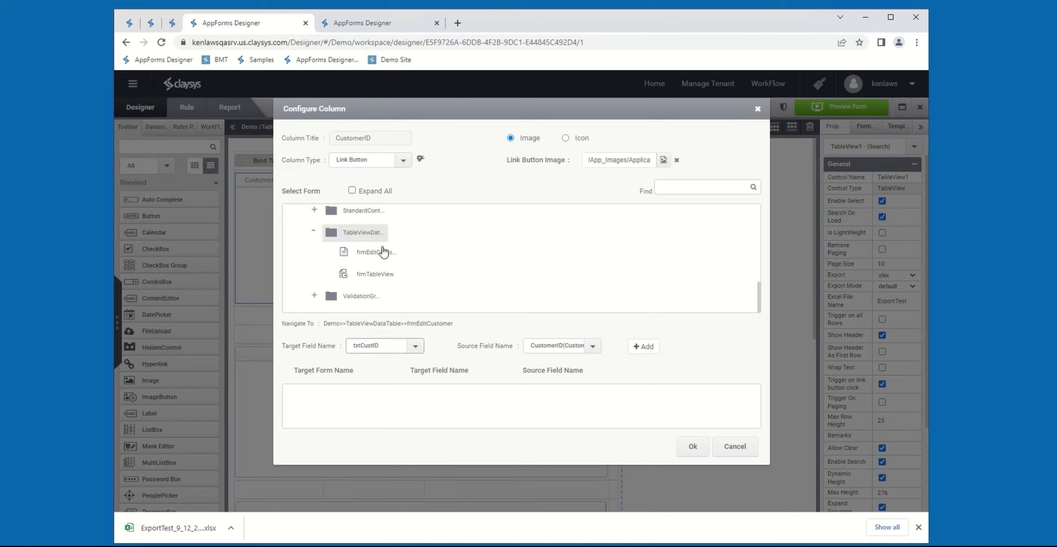
left_click(593, 348)
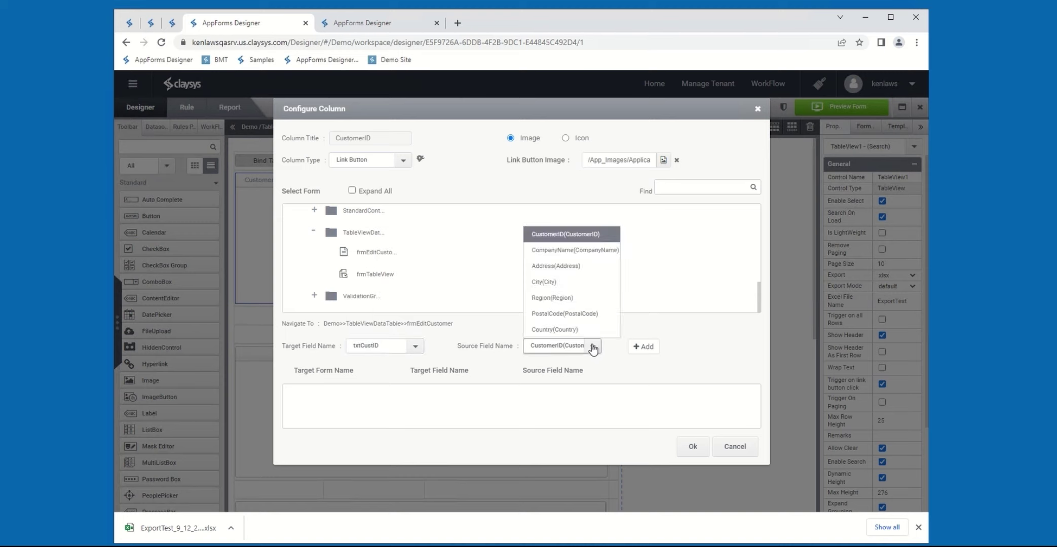
left_click(570, 238)
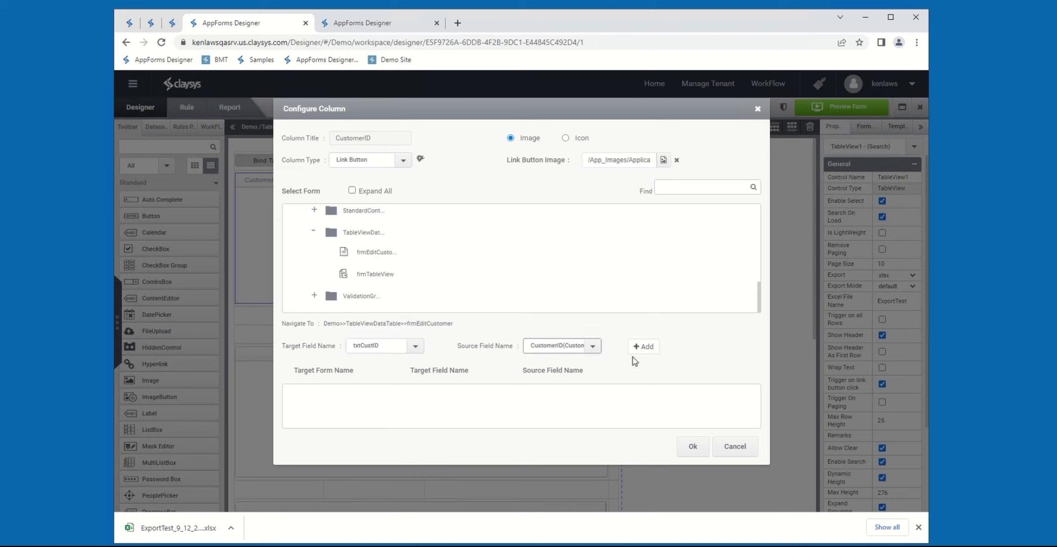
left_click(642, 347)
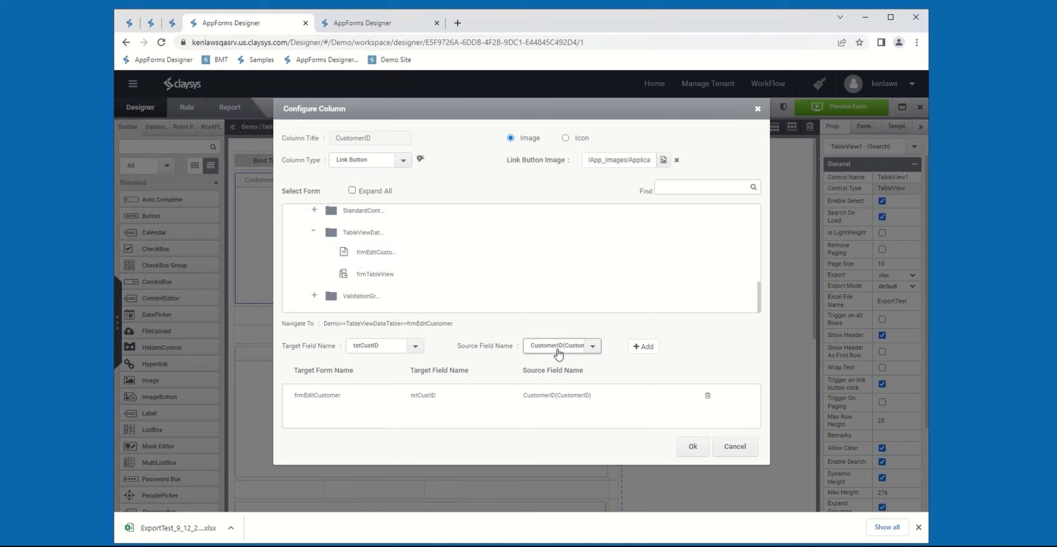
Confirm the CustomerID column configuration and complete TableView1's data source setup.
left_click(693, 447)
left_click(918, 527)
left_click(725, 423)
left_click(723, 432)
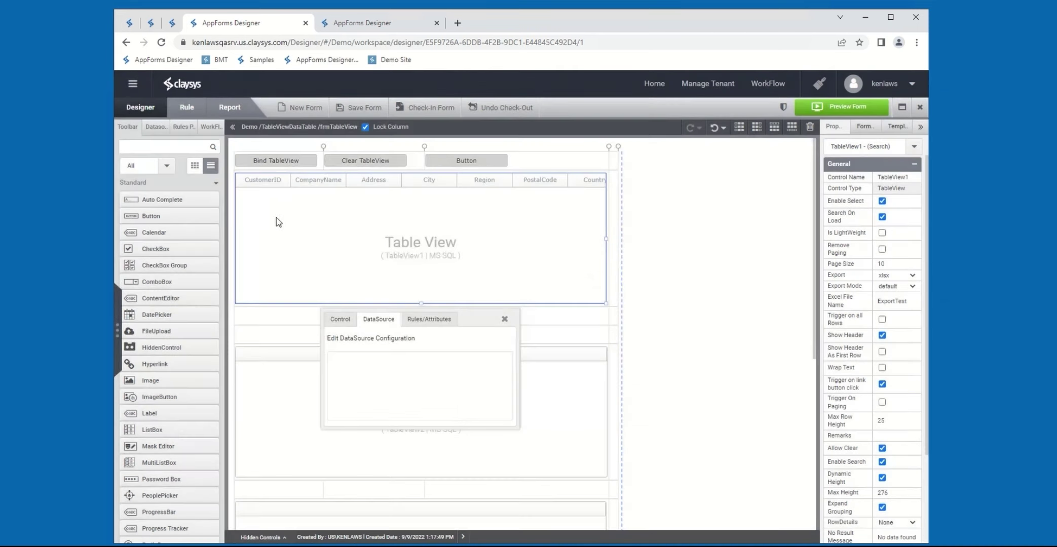
Check in the frmTableView form with the Publish option.
left_click(504, 319)
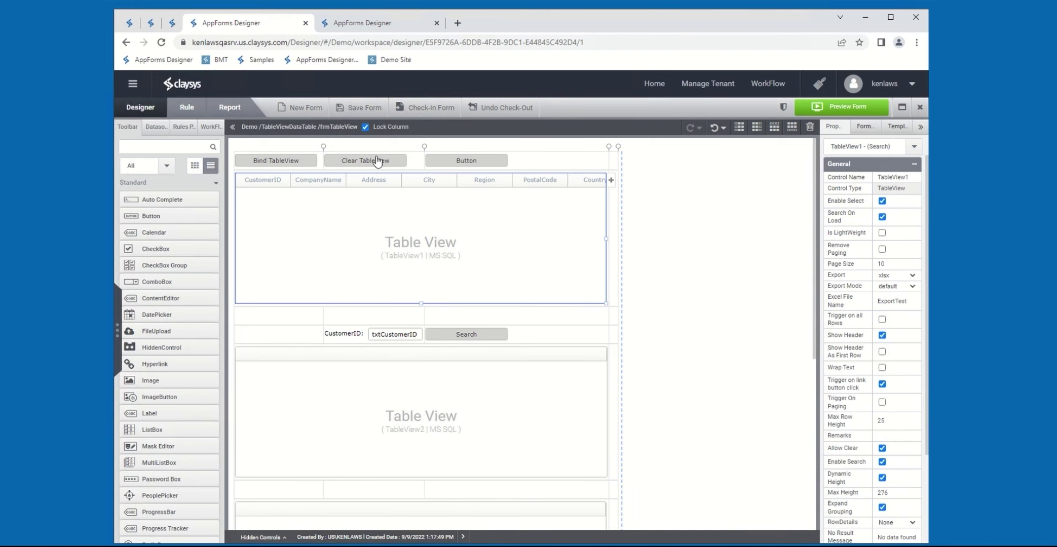
left_click(434, 109)
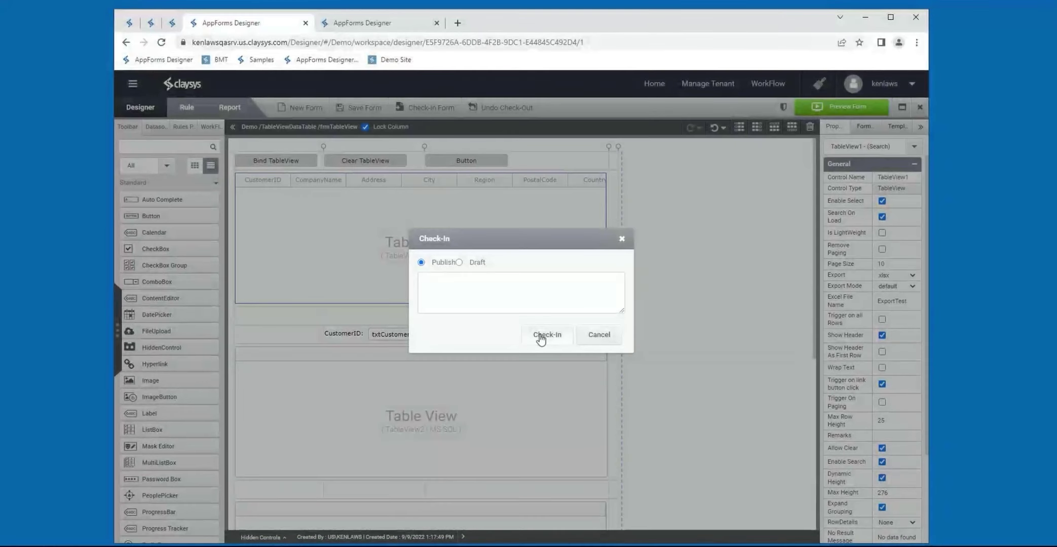
left_click(541, 335)
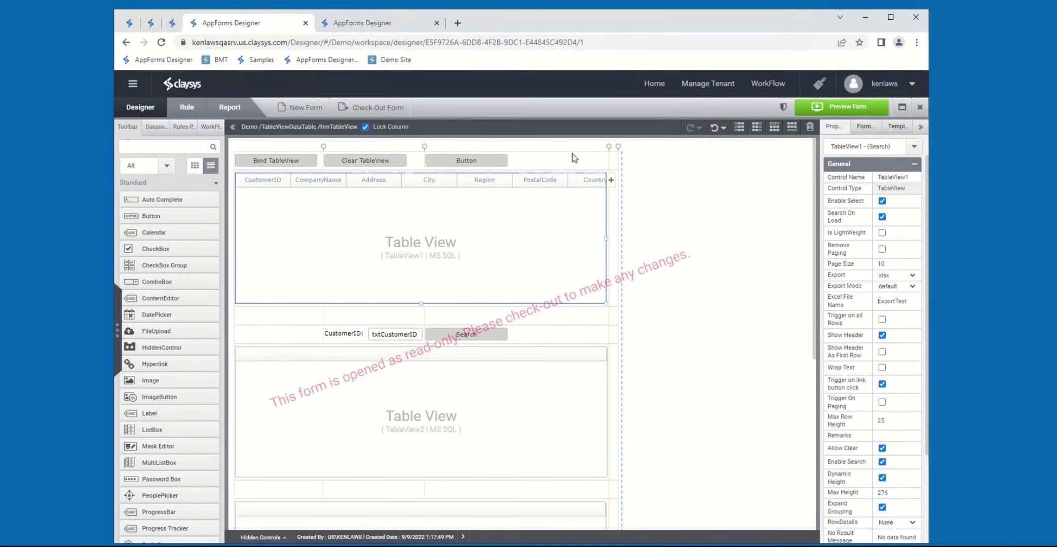
Open the main form's Form URLs and copy its Direct Form URL.
left_click(575, 161)
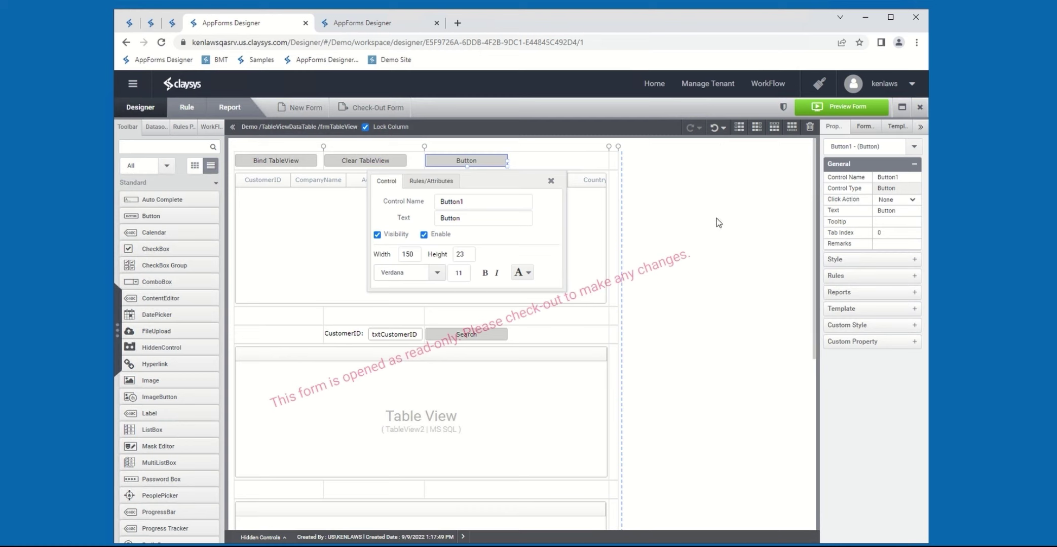
left_click(609, 333)
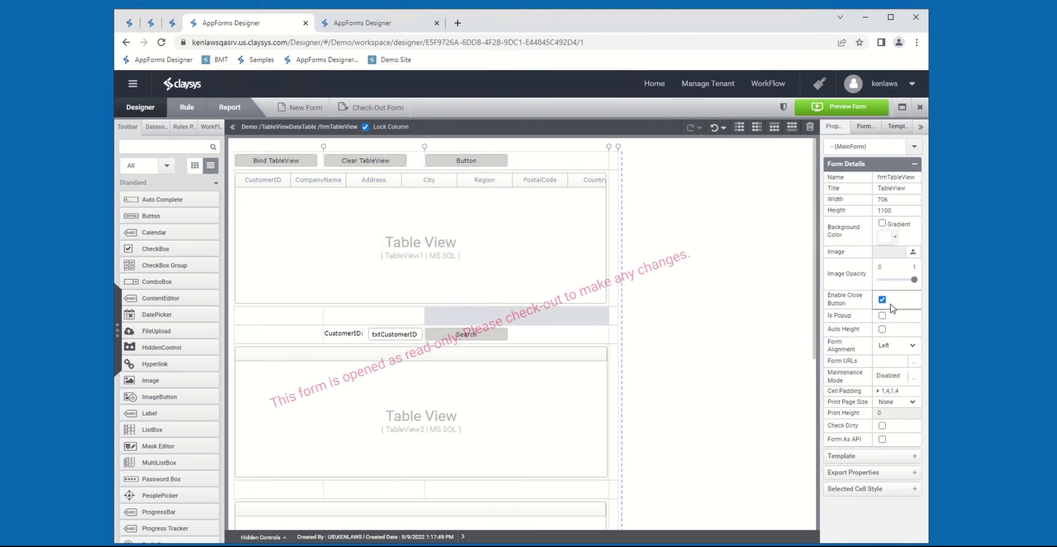
left_click(914, 361)
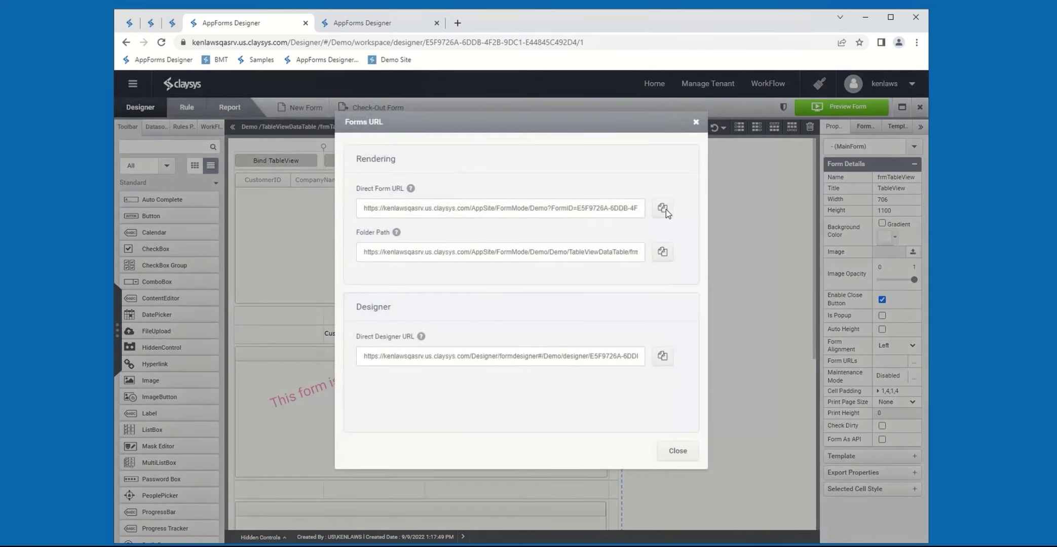
left_click(695, 122)
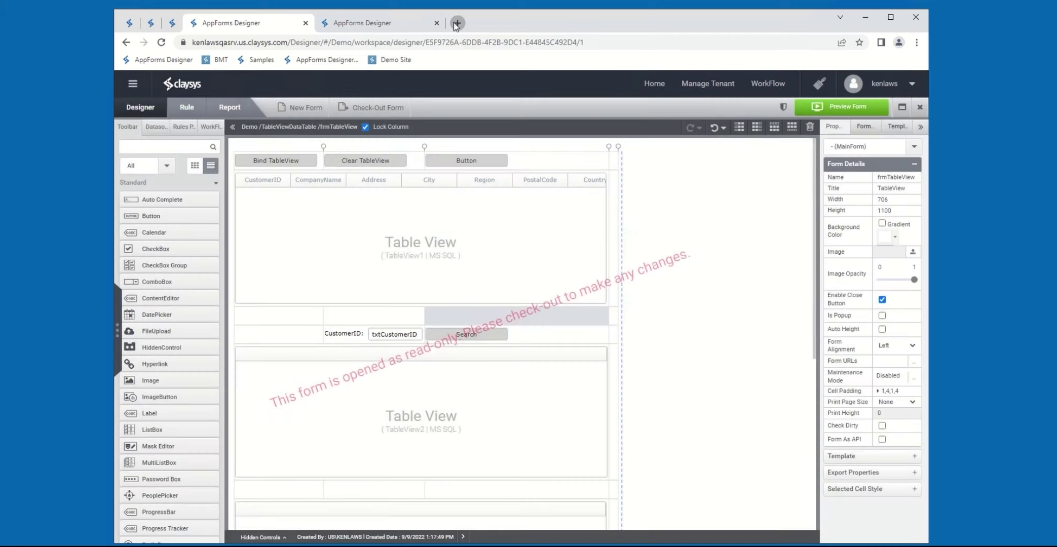
Load the copied Direct Form URL in a new browser tab and dismiss the greeting alert.
left_click(458, 23)
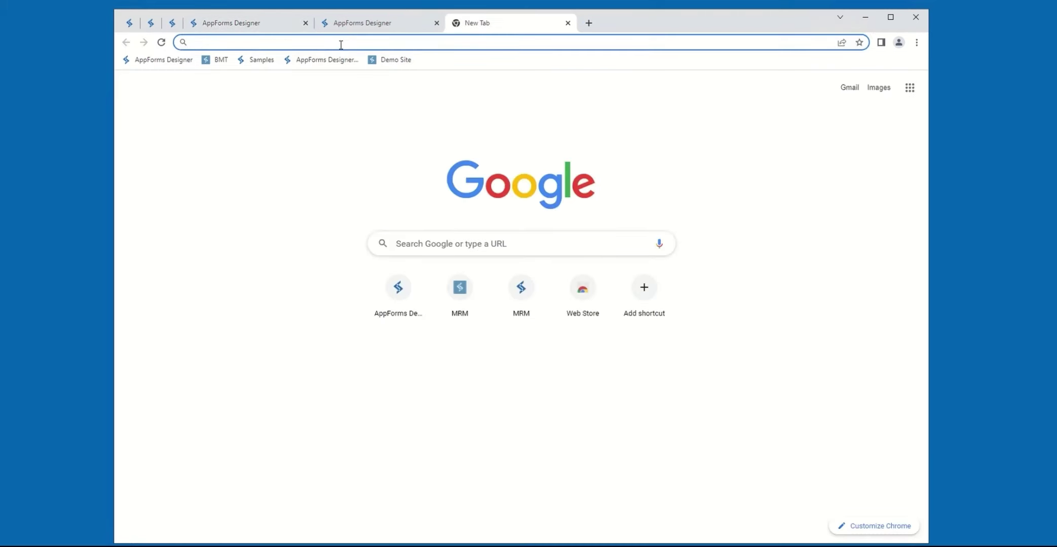
type("https://kenlawsqasrv.us.claysys.com/AppSite/FormMode/Demo?FormID=E5F9726A-6DDB-4F2B-9DC1-E44845C492D4")
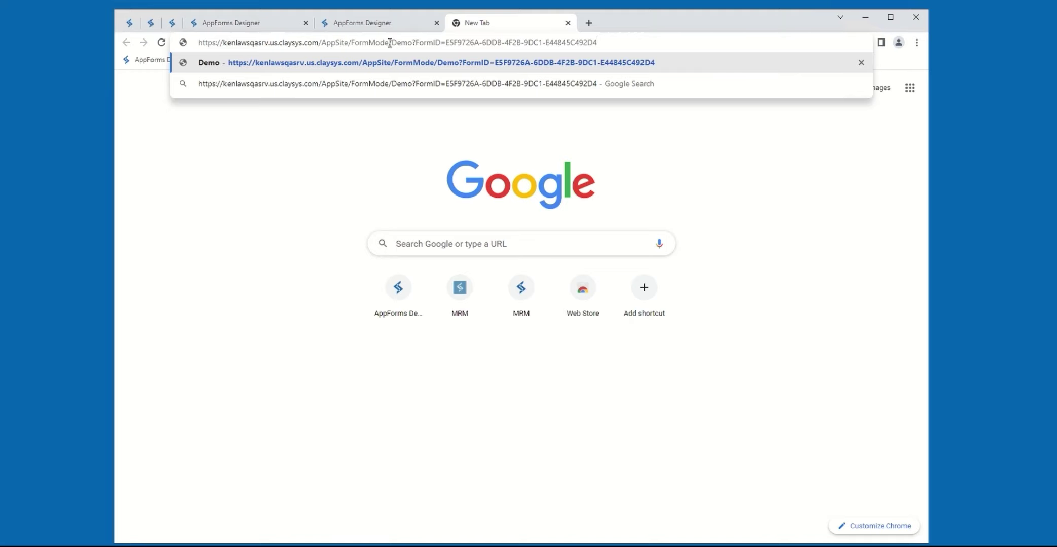
key("Return")
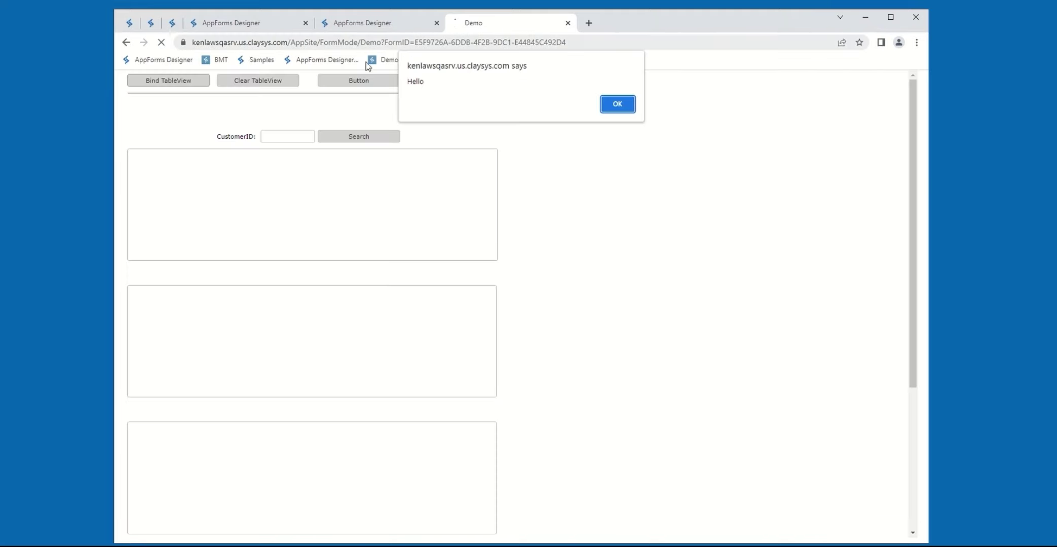
left_click(619, 105)
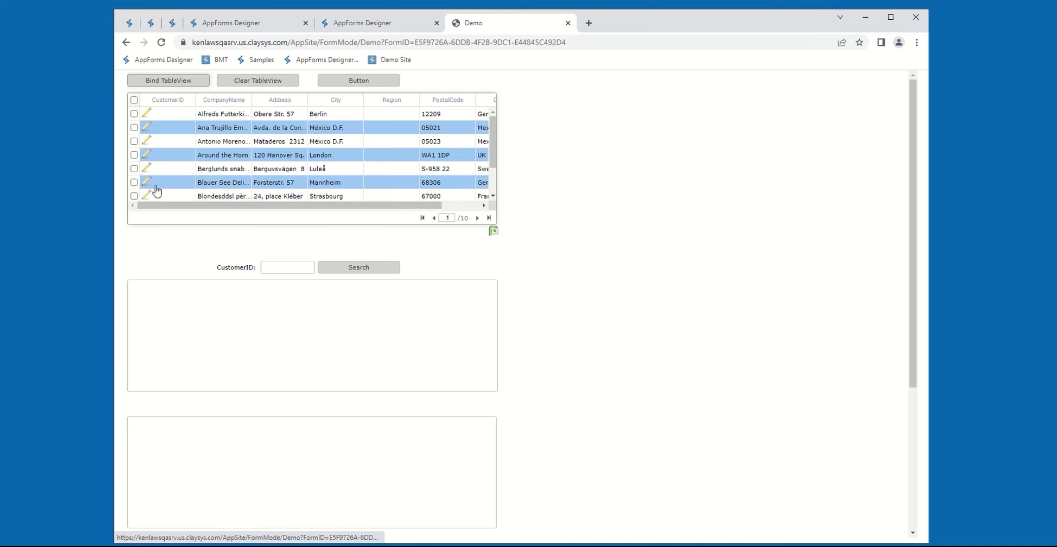
Open the Alfreds Futterkiste record through its CustomerID edit link, update its Region to AG, and check that row in the table.
left_click(148, 115)
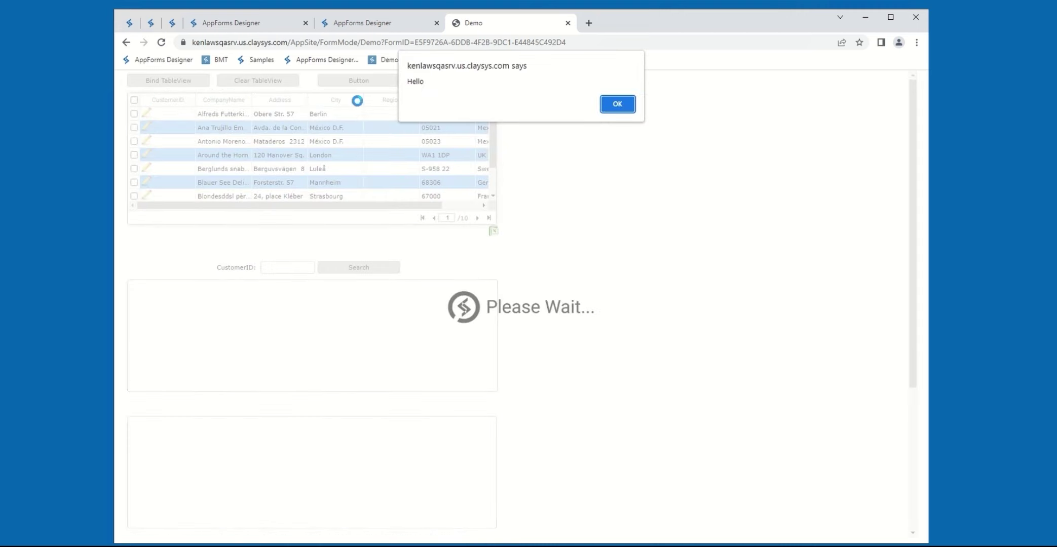
left_click(614, 104)
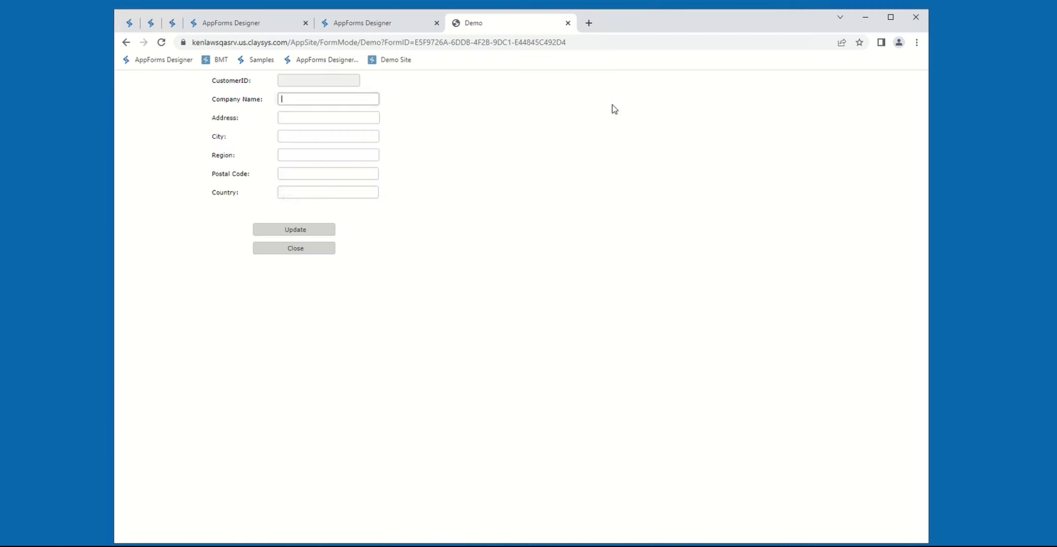
left_click(316, 121)
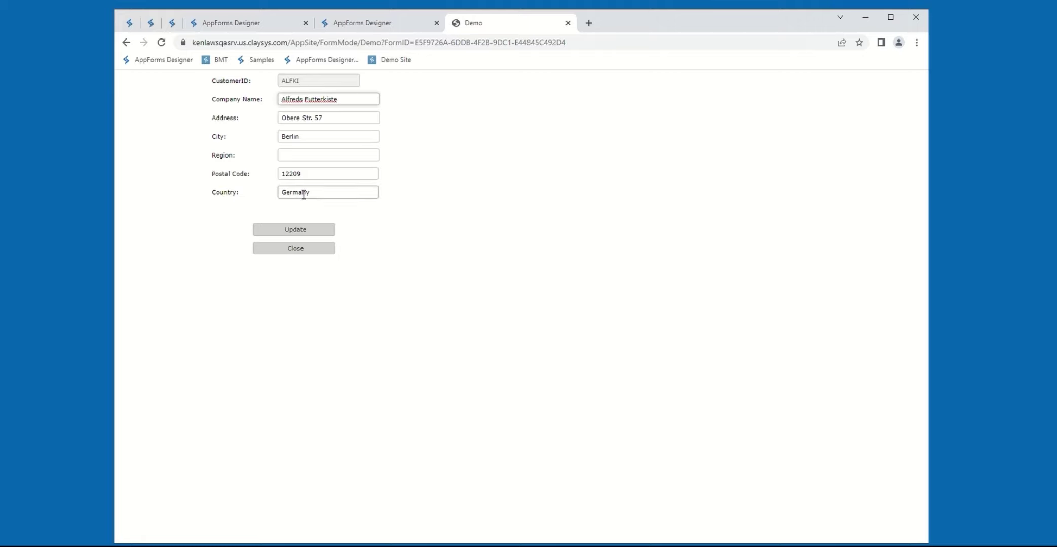
left_click(315, 154)
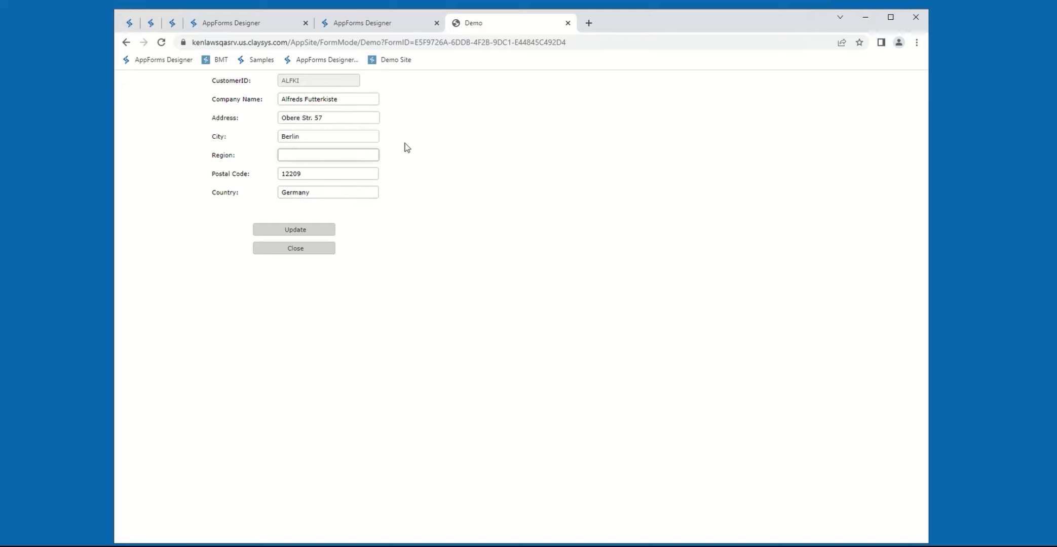
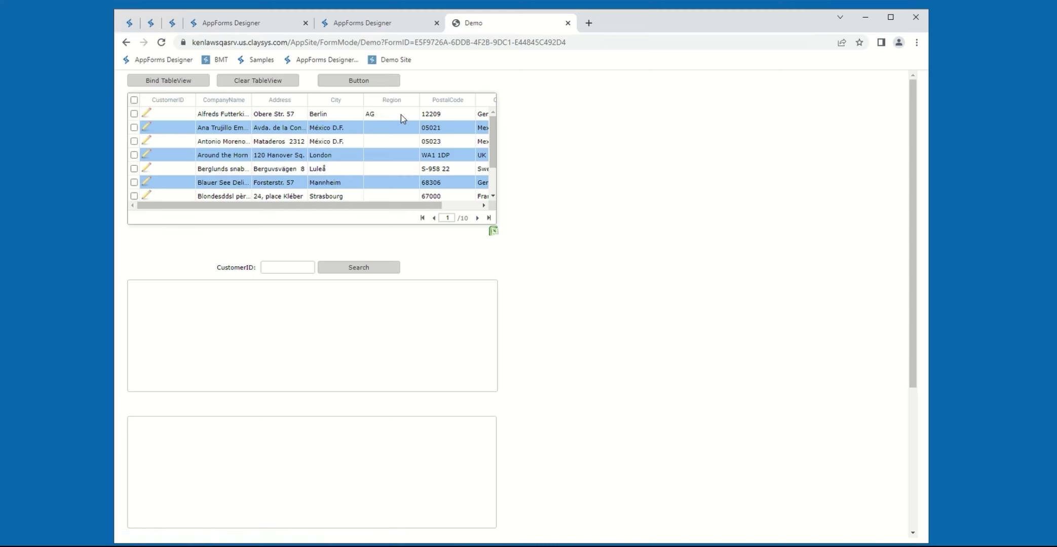
left_click_drag(334, 115, 308, 115)
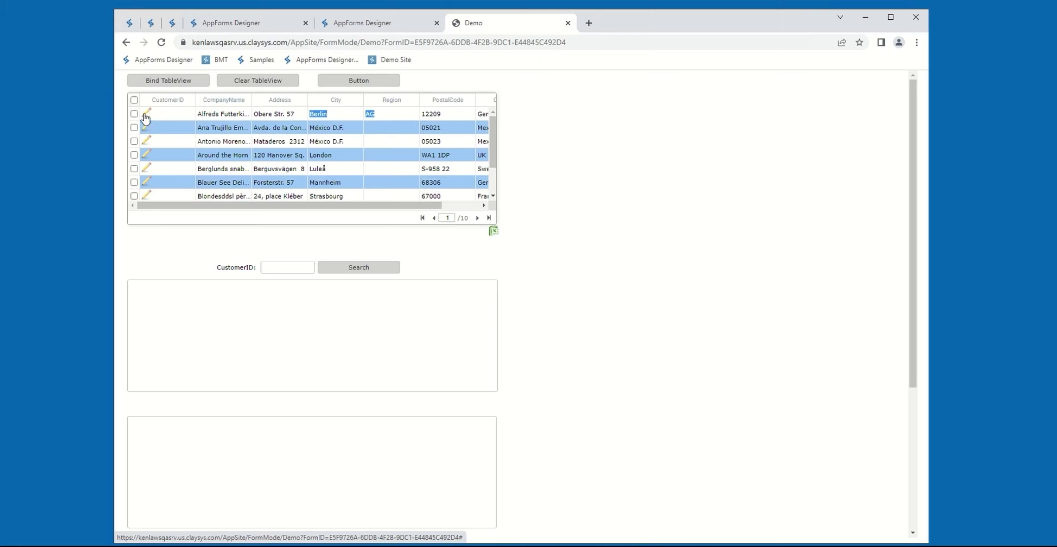
Close the running form and review TableView1's general and data source properties in the designer.
left_click(567, 23)
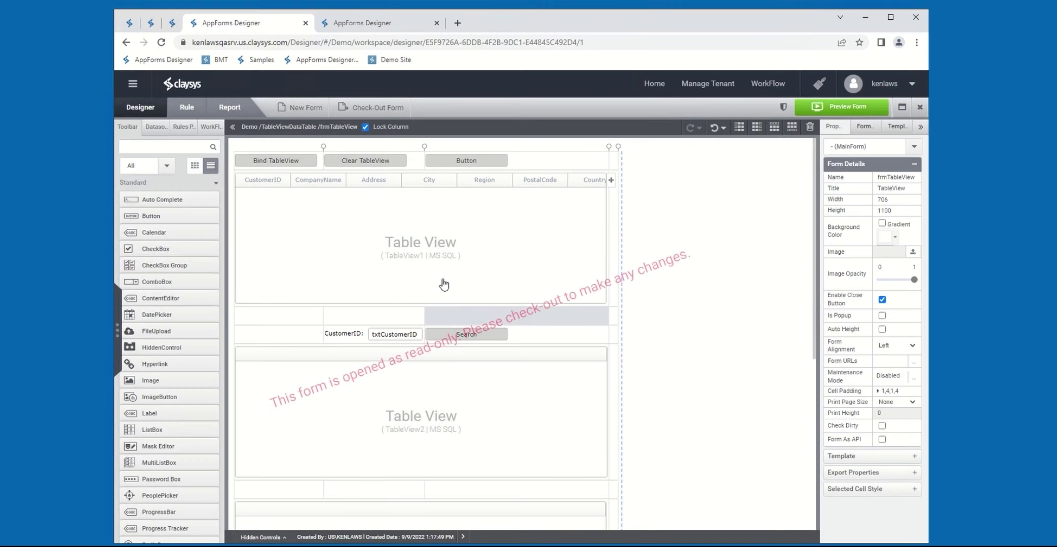
scroll(488, 259, "down", 1)
scroll(505, 259, "up", 1)
left_click(499, 218)
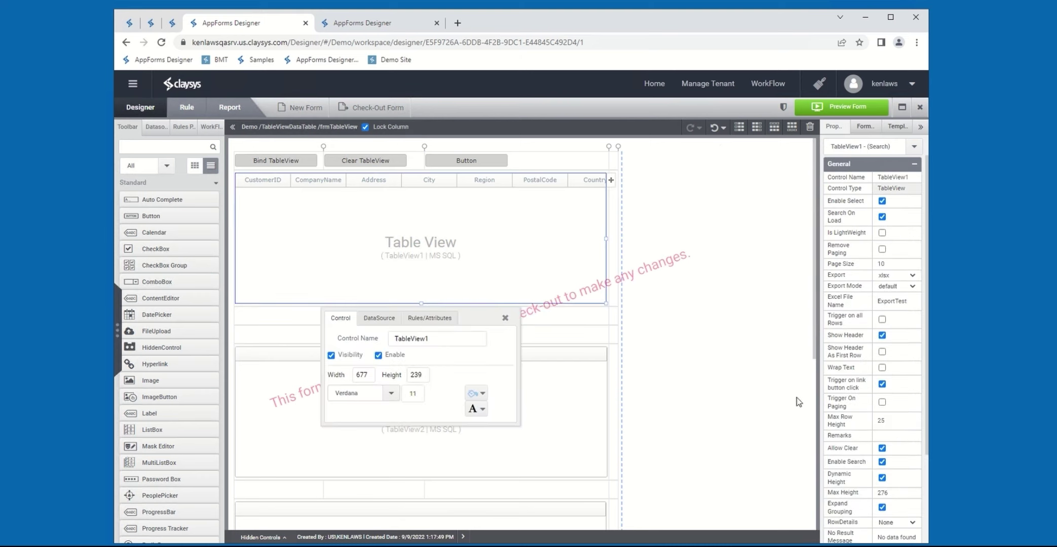
scroll(850, 404, "down", 3)
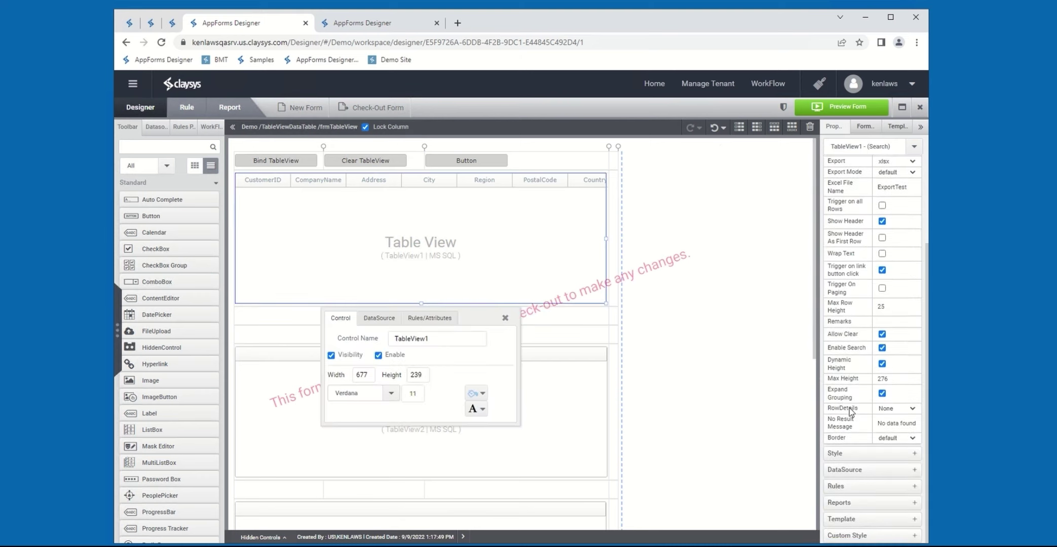
left_click(848, 469)
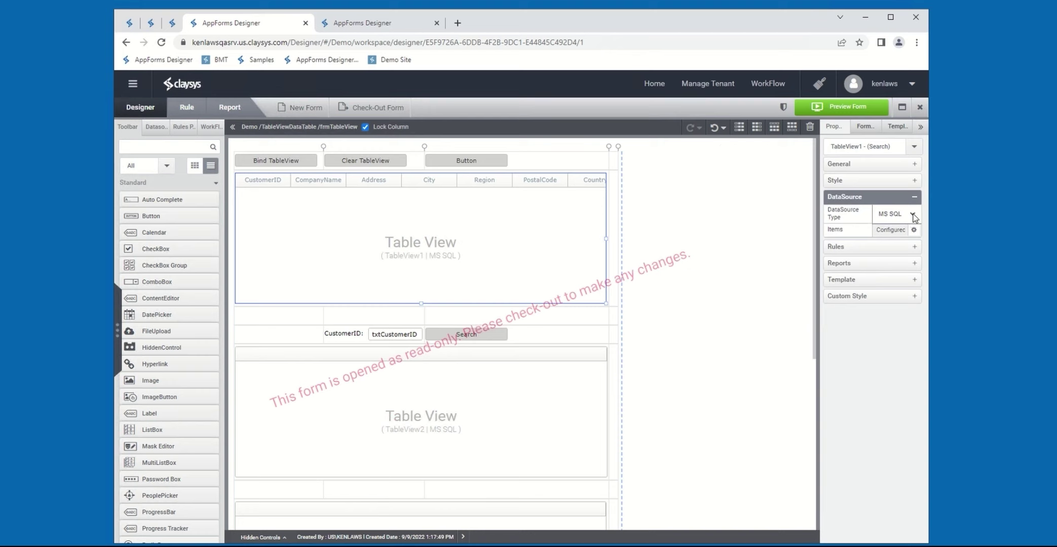
left_click(361, 229)
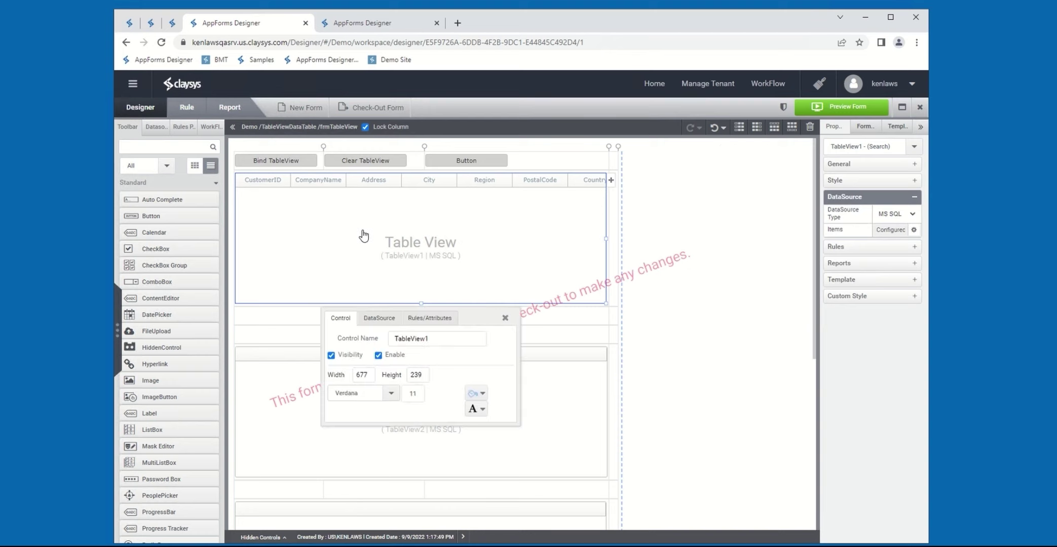
scroll(485, 218, "down", 1)
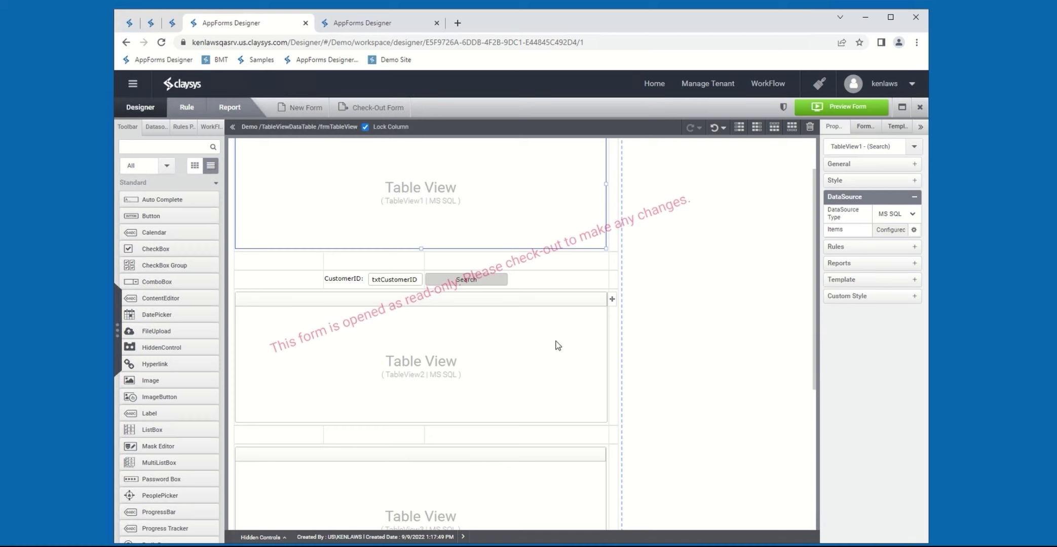
Select TableView2 on the form and open the configuration of its MS SQL data source items.
left_click(530, 355)
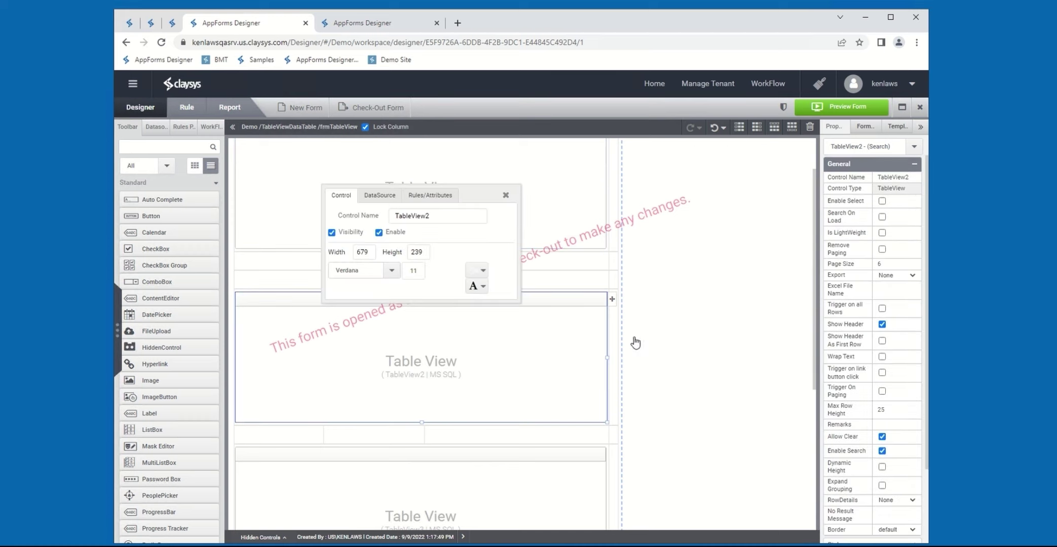
scroll(893, 421, "down", 2)
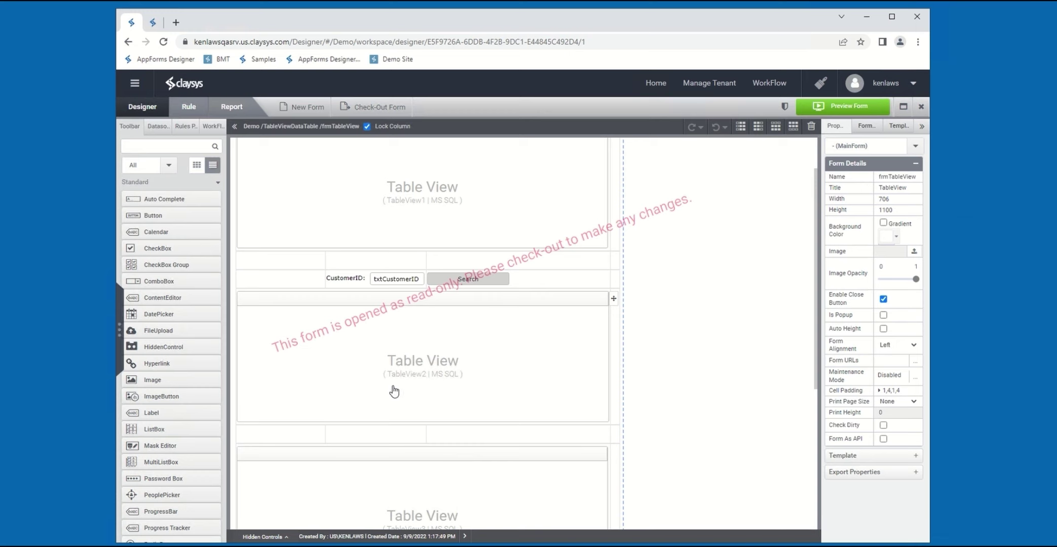
left_click(413, 393)
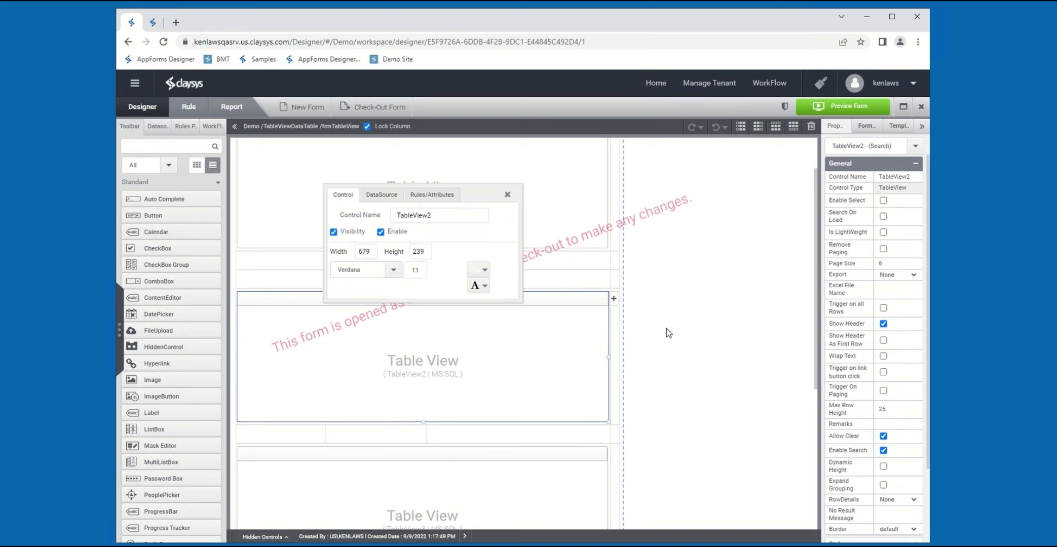
scroll(912, 410, "down", 2)
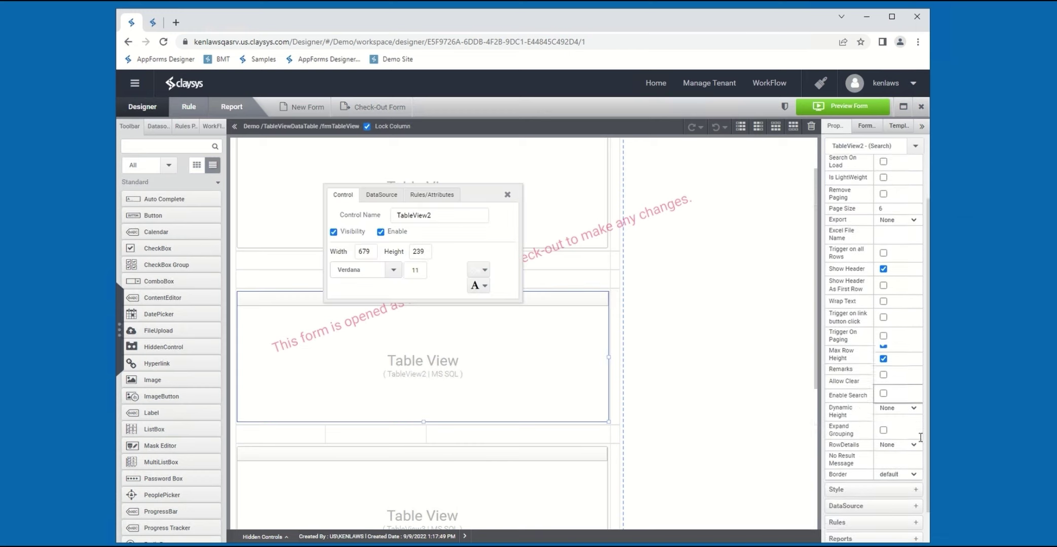
left_click(912, 471)
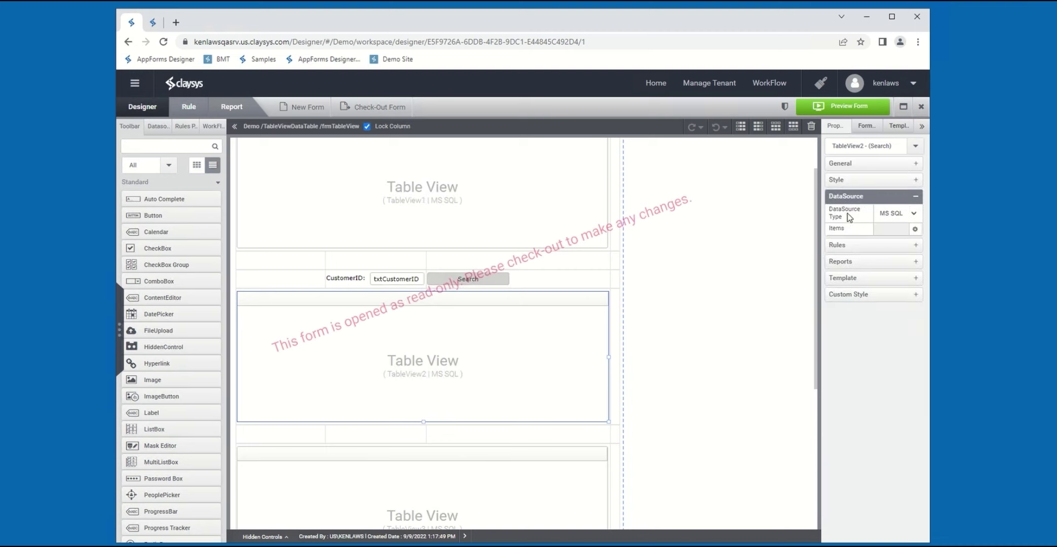
left_click(915, 230)
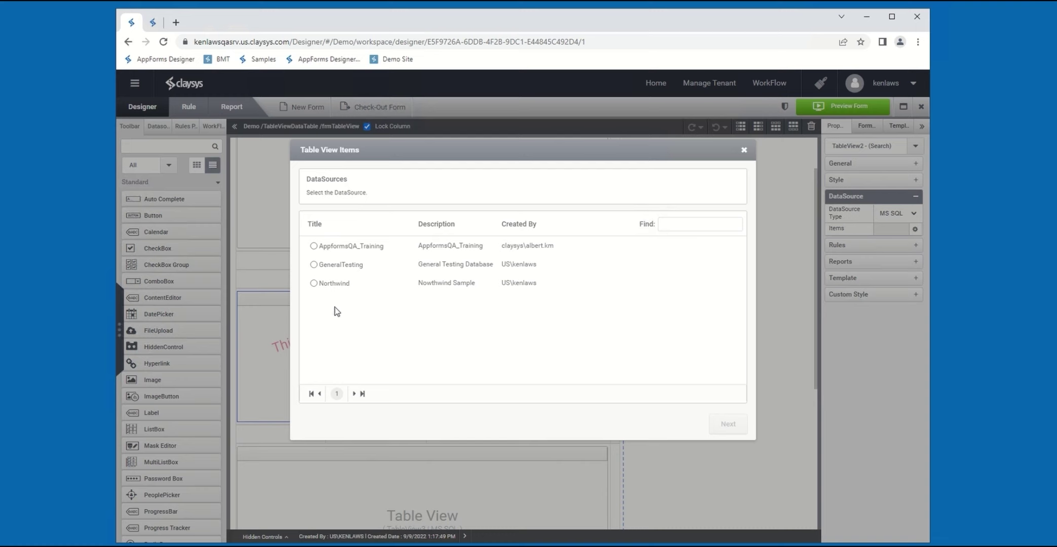
Choose the Northwind data source and its dbo.Orders table for TableView2.
left_click(314, 283)
left_click(726, 426)
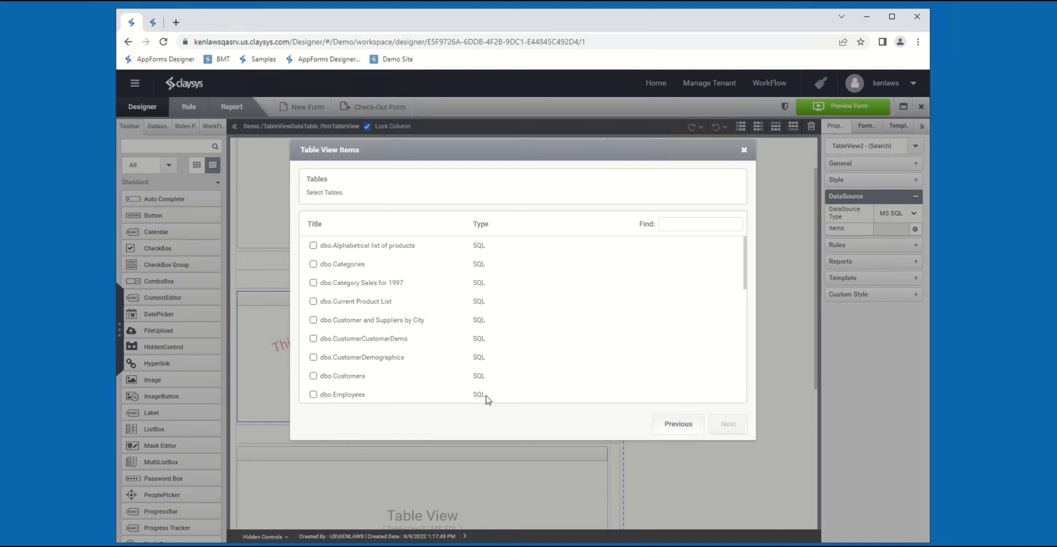
scroll(415, 350, "down", 3)
left_click(314, 342)
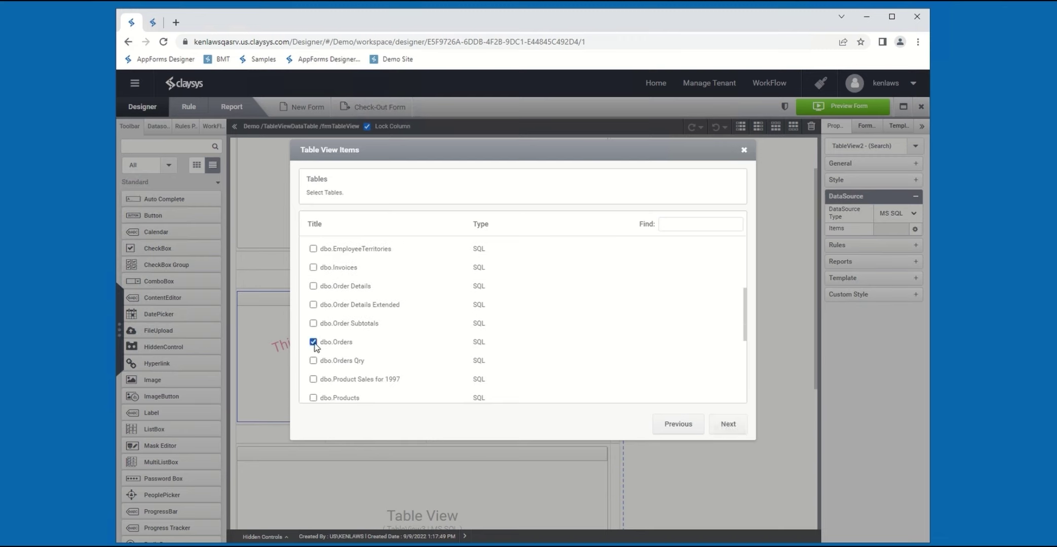
left_click(720, 426)
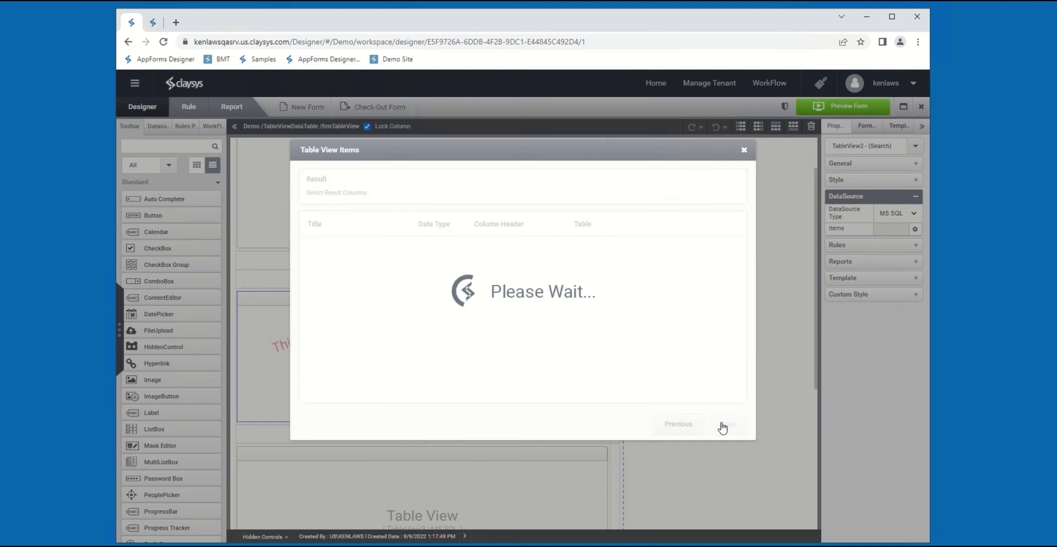
Include OrderID, CustomerID, OrderDate, RequiredDate, ShippedDate and ShipVia as TableView2's result columns.
left_click(313, 245)
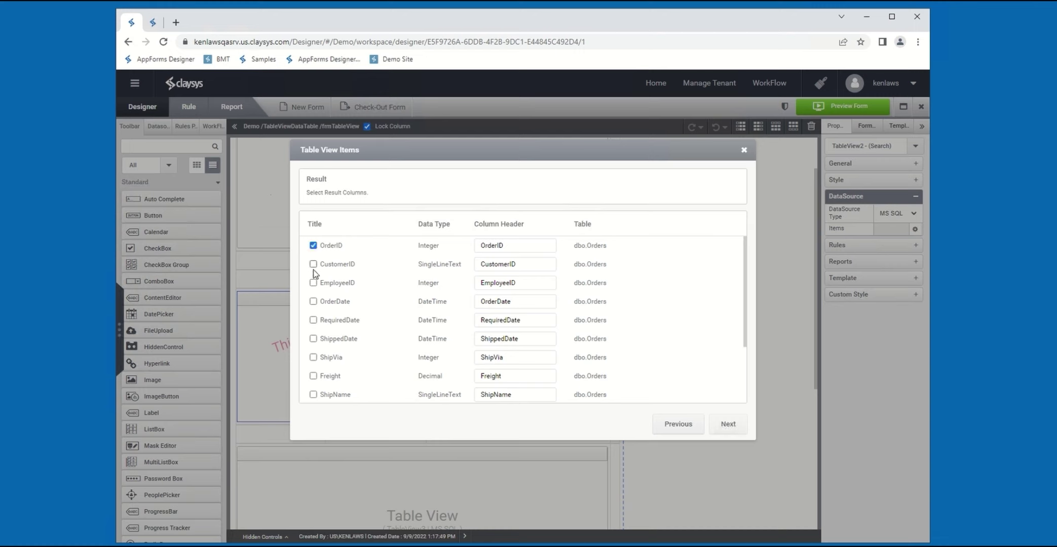
left_click(314, 264)
left_click(312, 302)
left_click(313, 320)
left_click(313, 338)
left_click(313, 357)
left_click(728, 428)
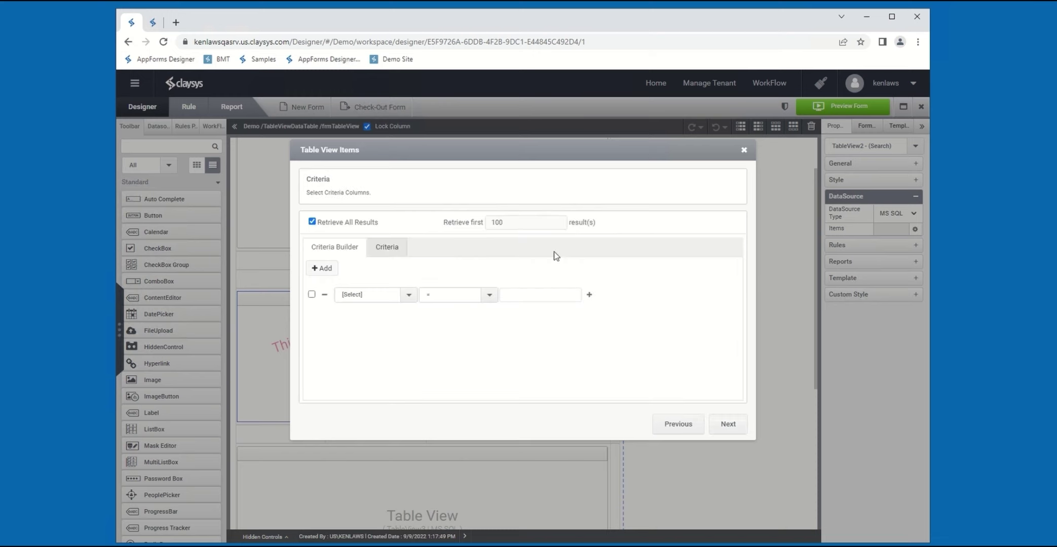
Examine the criteria row's column and operator choices, and try adding a nested AND condition before removing it.
left_click(385, 299)
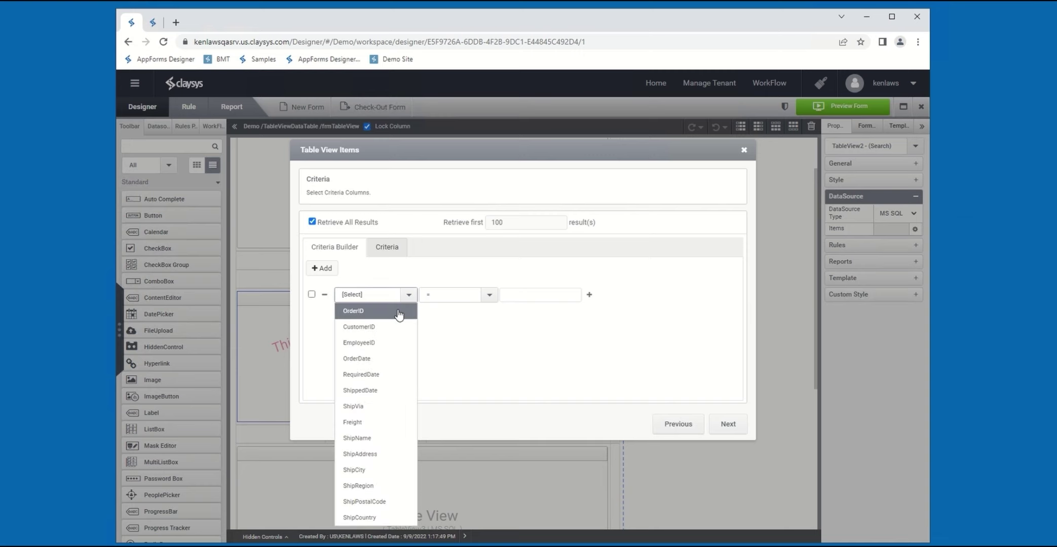
left_click(445, 315)
left_click(454, 299)
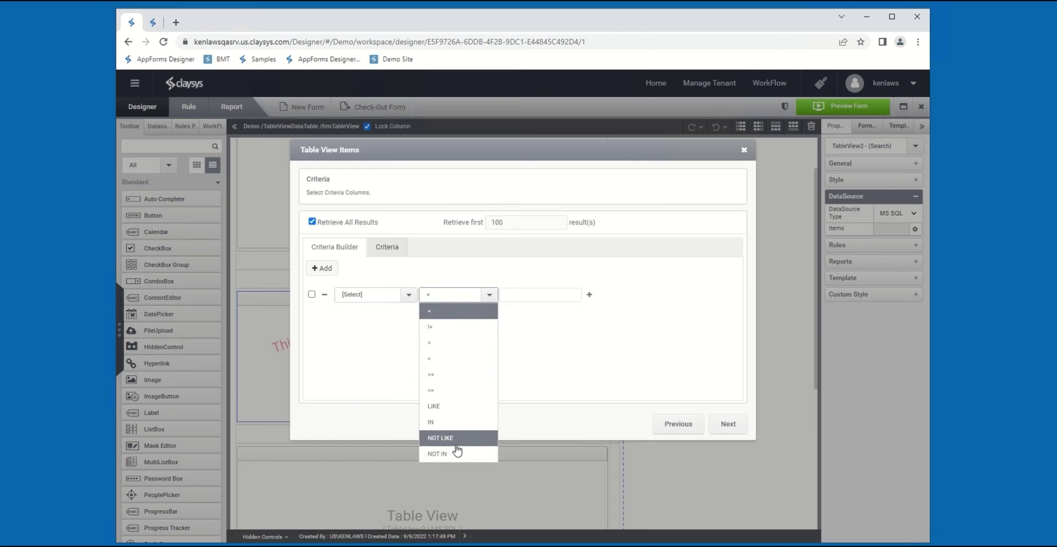
left_click_drag(459, 437, 469, 313)
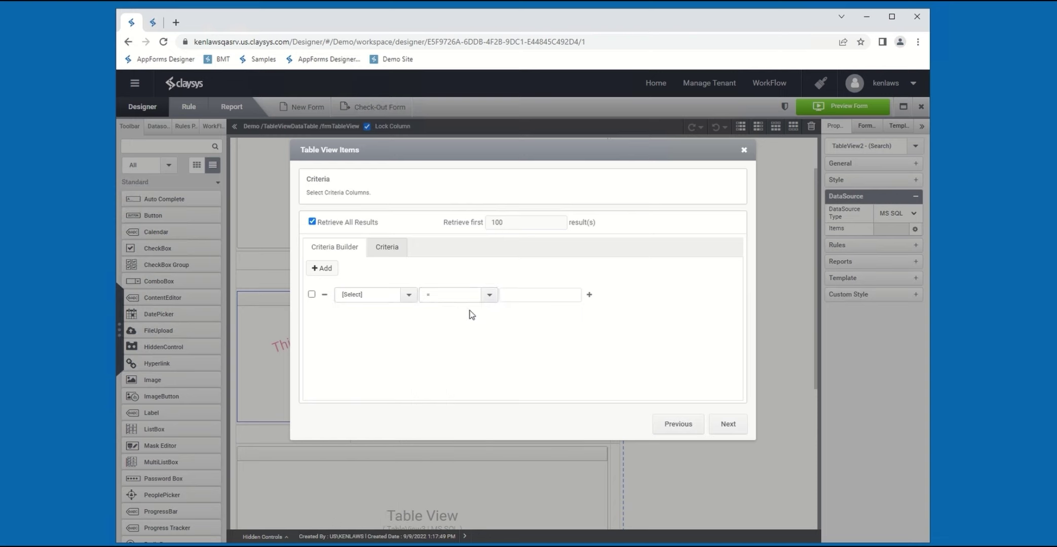
left_click(528, 295)
left_click(565, 321)
left_click(589, 296)
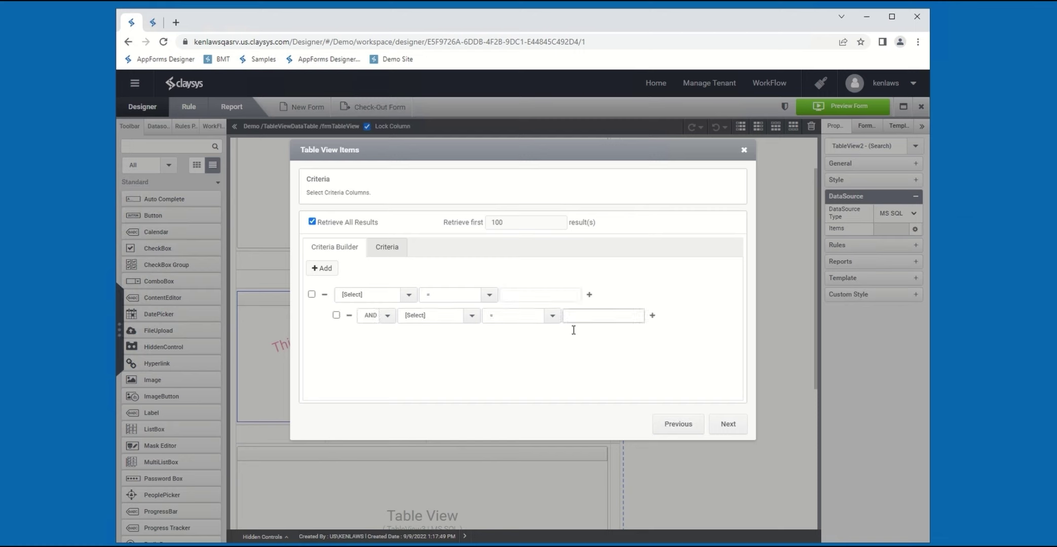
left_click(350, 317)
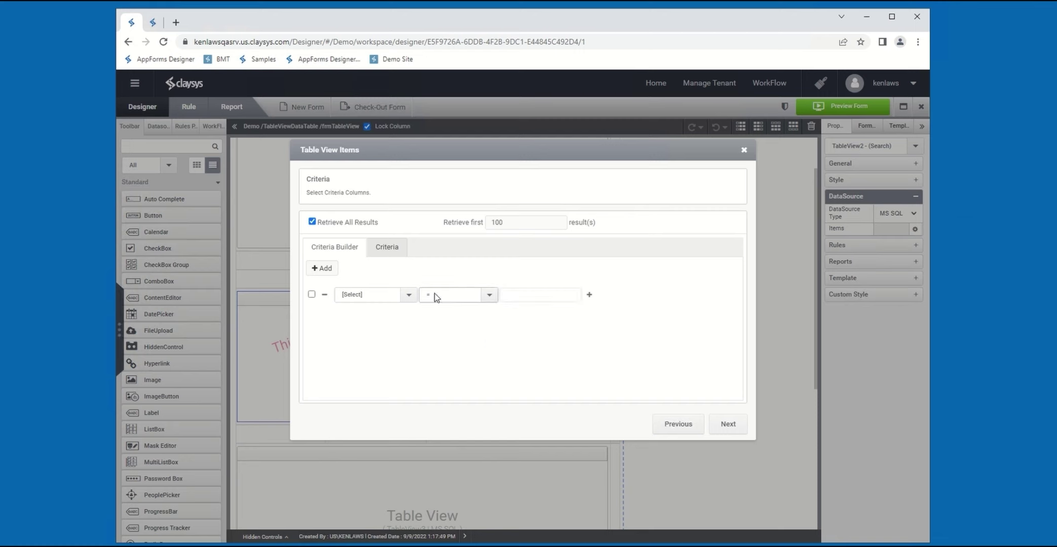
Leave TableView2's criteria and table relation empty, check the OrderID type choices, and set the OrderID and CustomerID column widths to 50.
left_click(728, 425)
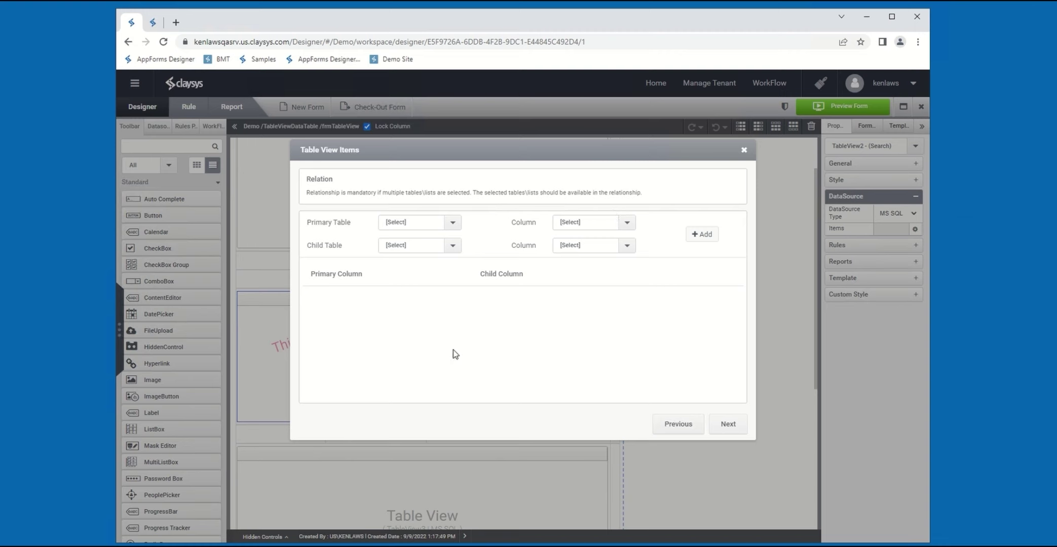
left_click(727, 426)
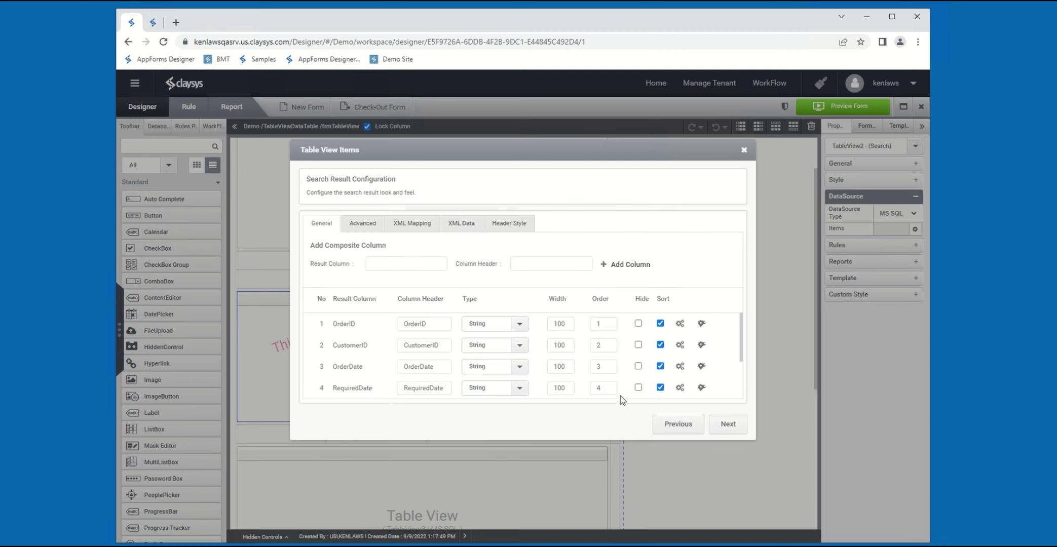
left_click(435, 324)
left_click(519, 328)
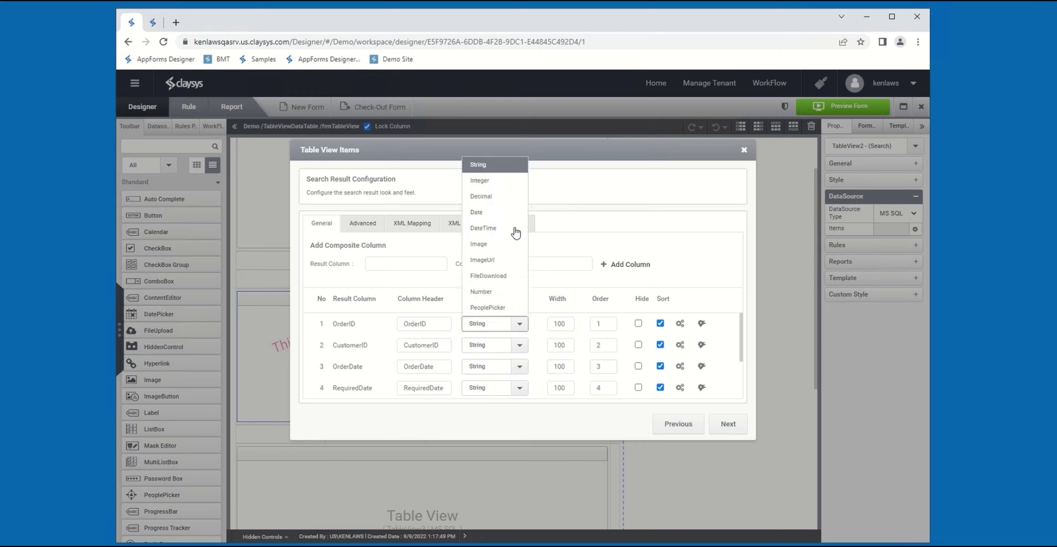
left_click(535, 327)
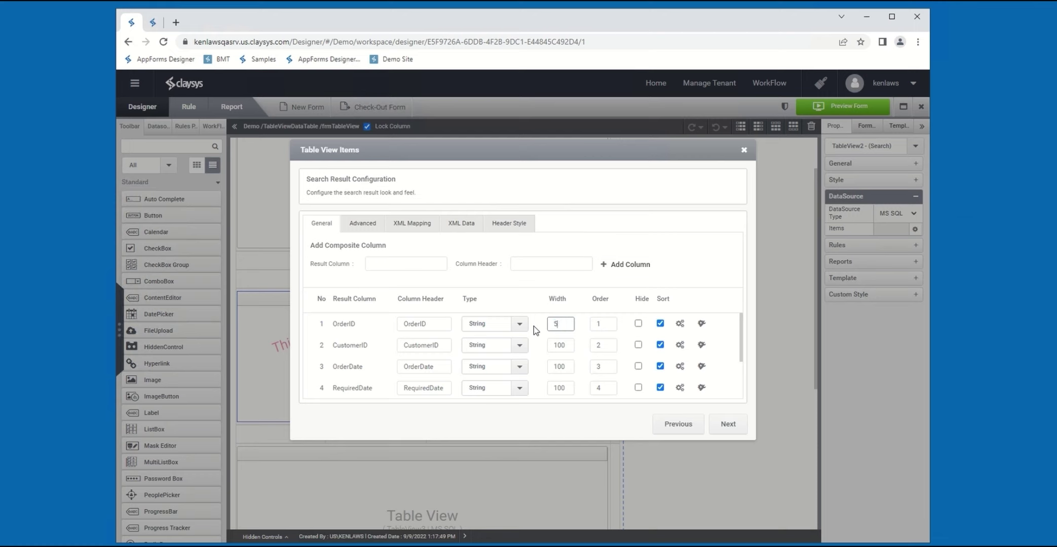
type("50")
left_click(547, 344)
type("50")
left_click(639, 324)
Set FormLoad as the manual trigger for TableView2's data rule and finish the items configuration.
left_click(730, 425)
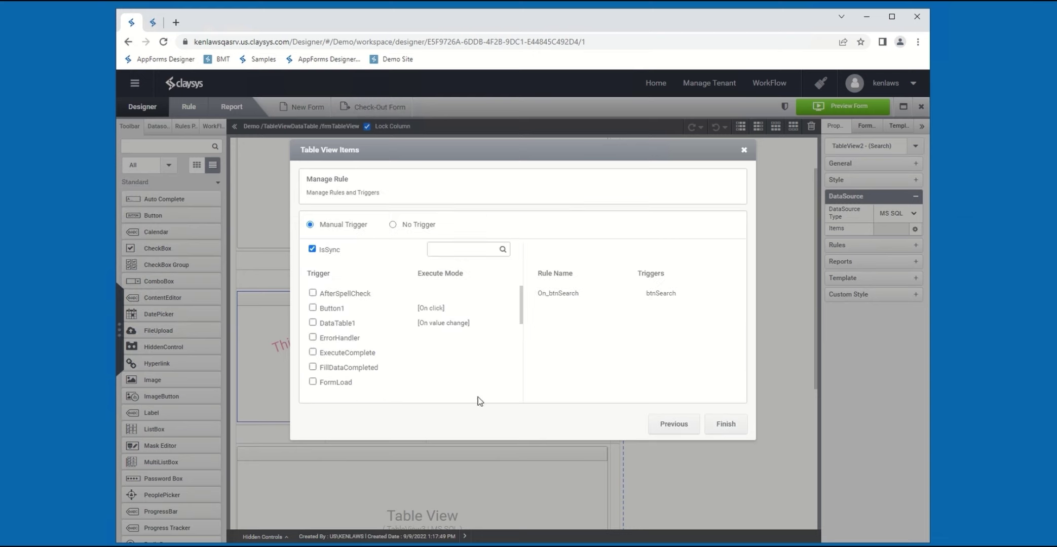
left_click(330, 387)
left_click(725, 426)
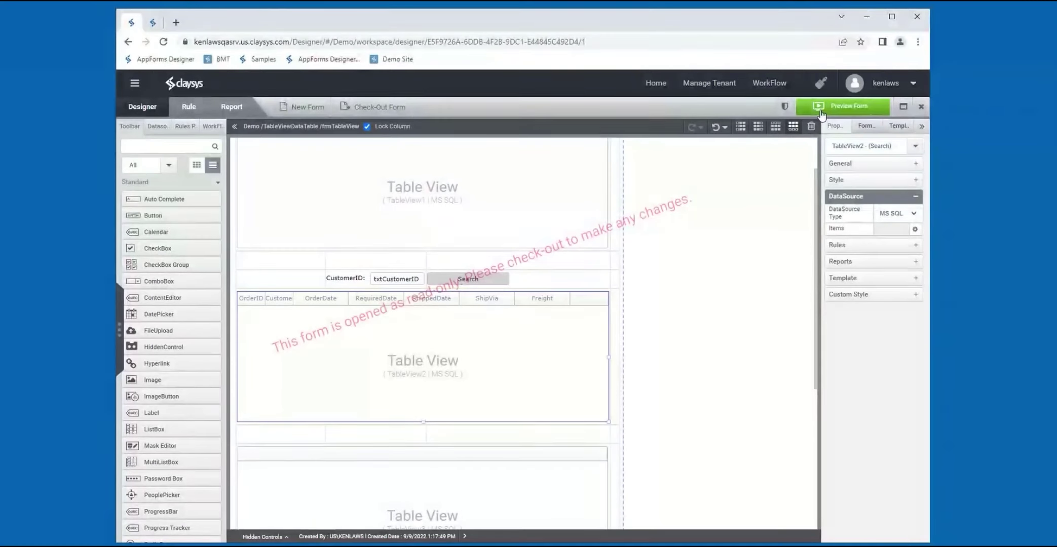
Preview the form and page through the orders in TableView2 to page 3.
left_click(821, 108)
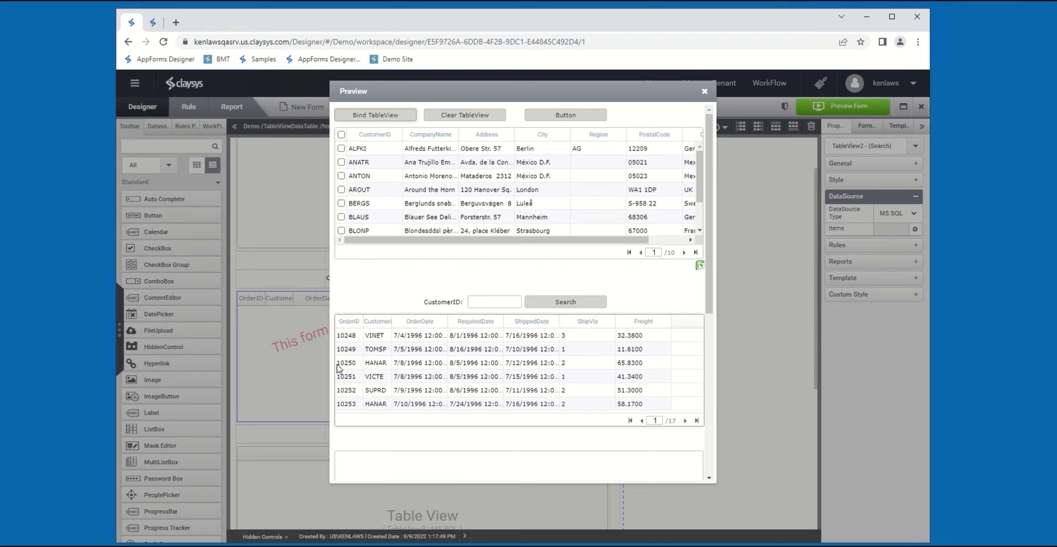
left_click(397, 320)
left_click(684, 421)
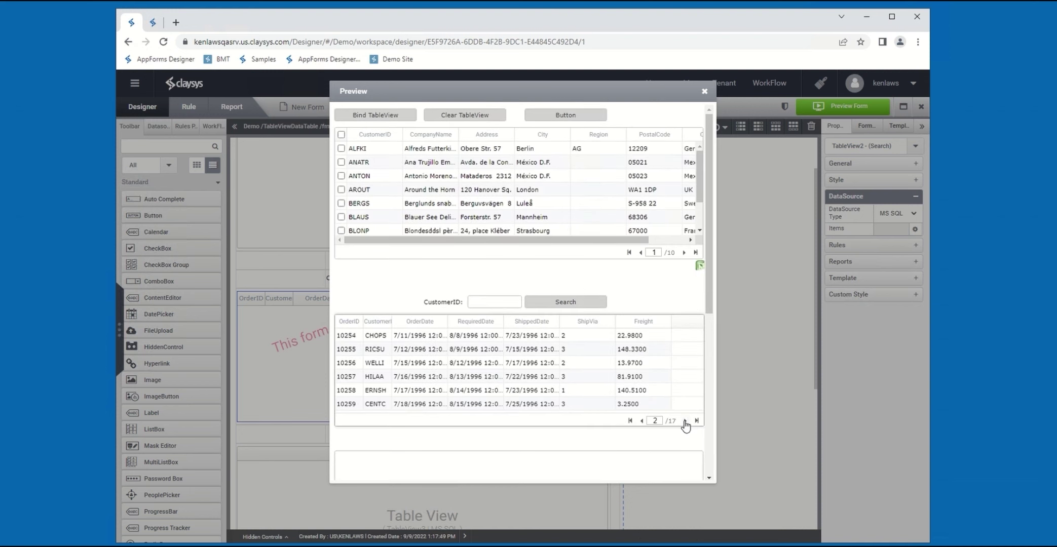
left_click(684, 420)
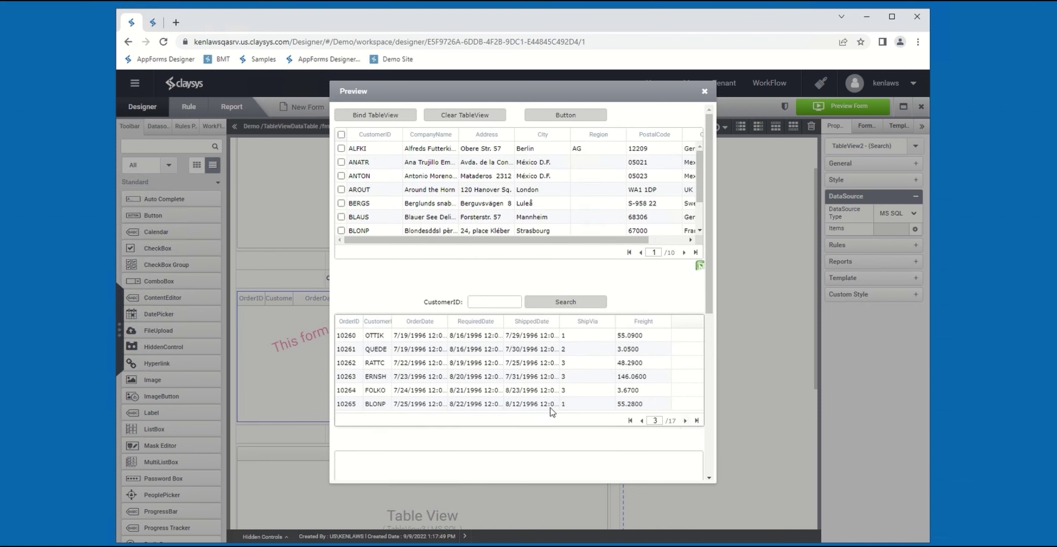